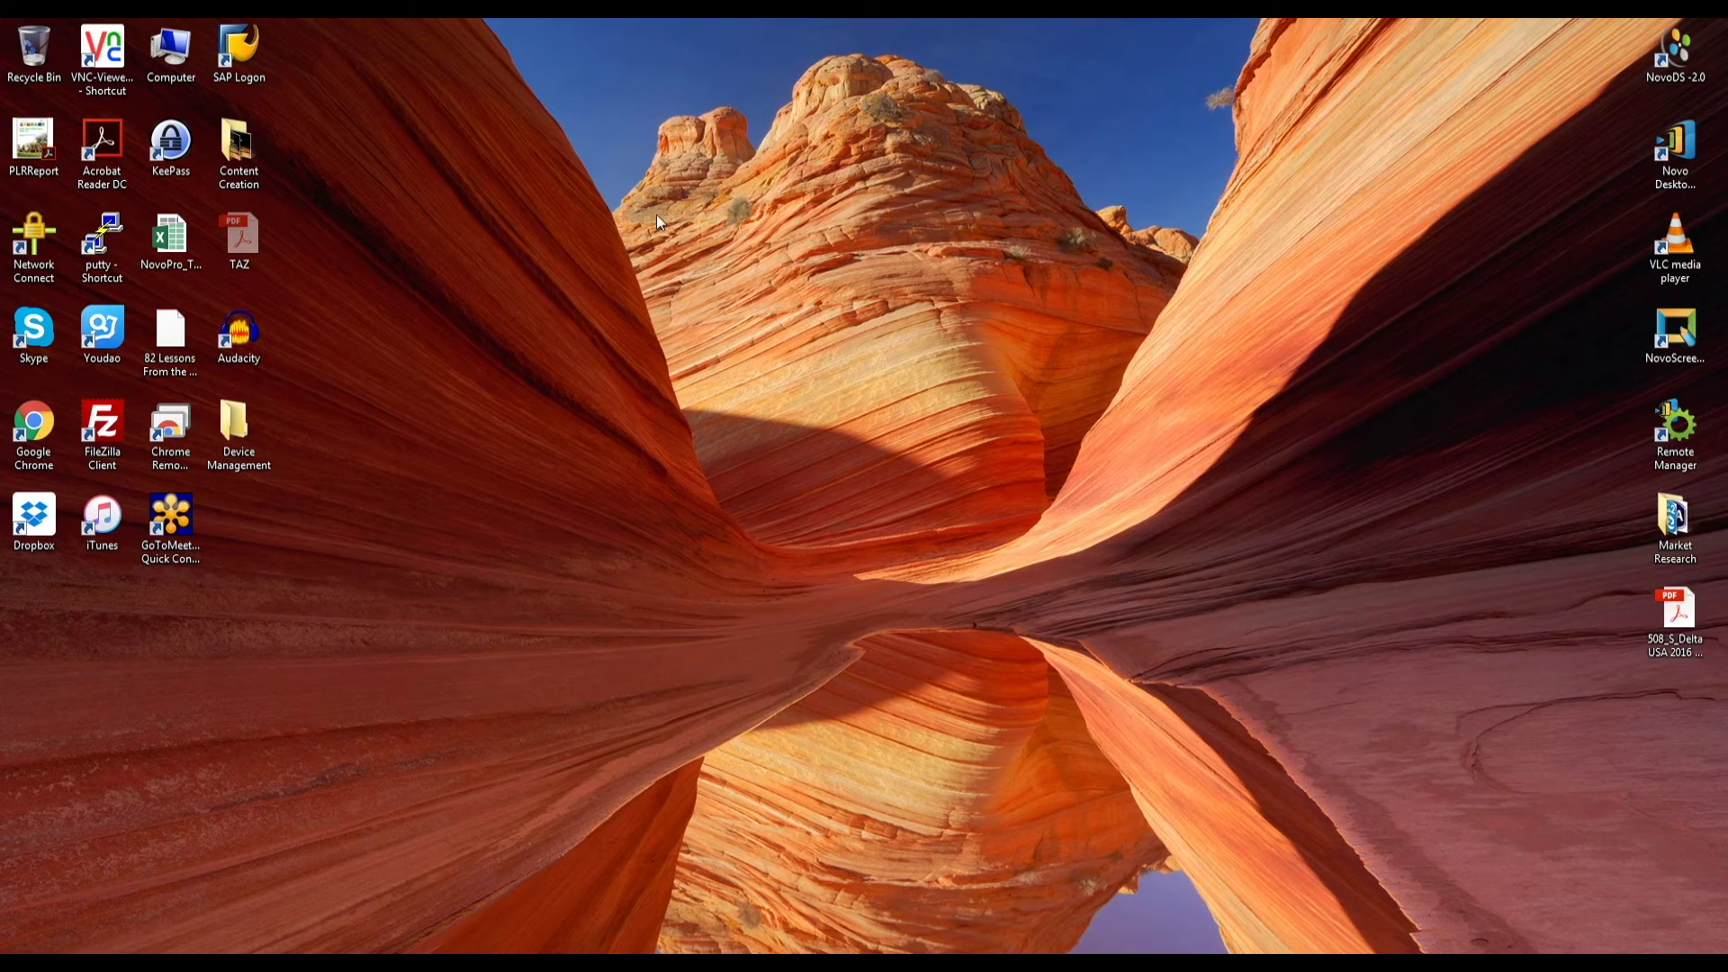
Launch NovoDS maximized and show the empty DS Devices list.
{"action": "double_click", "coordinate": [1678, 77]}
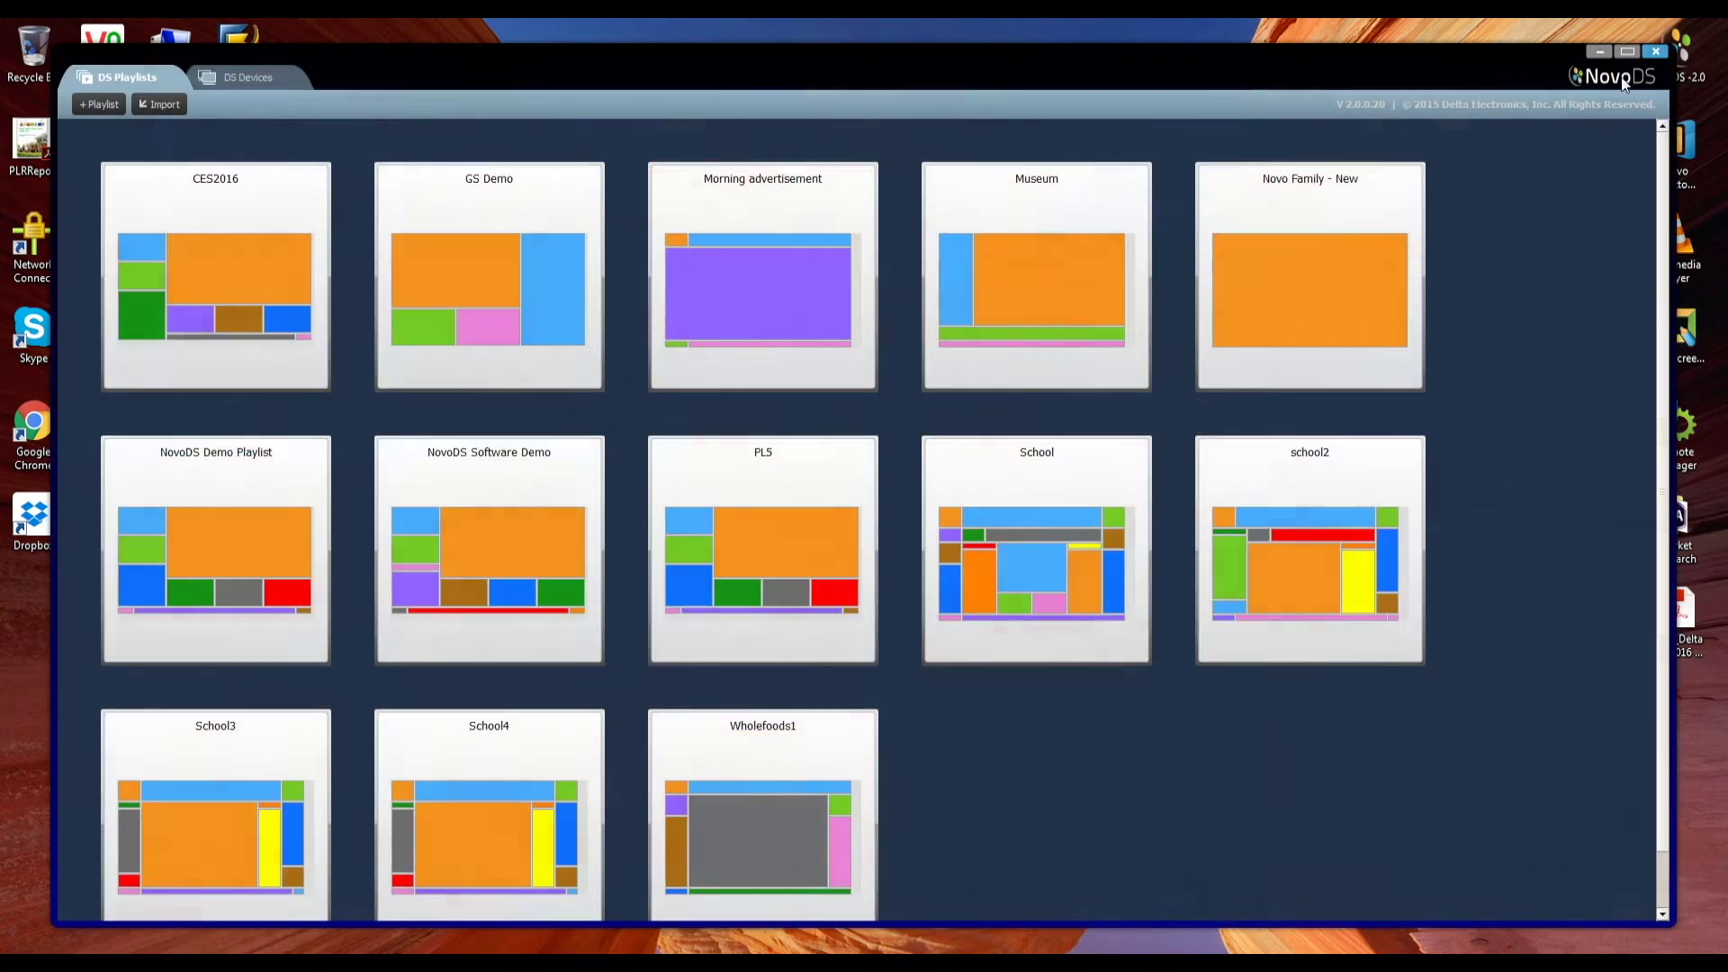
{"action": "left_click", "coordinate": [1628, 51]}
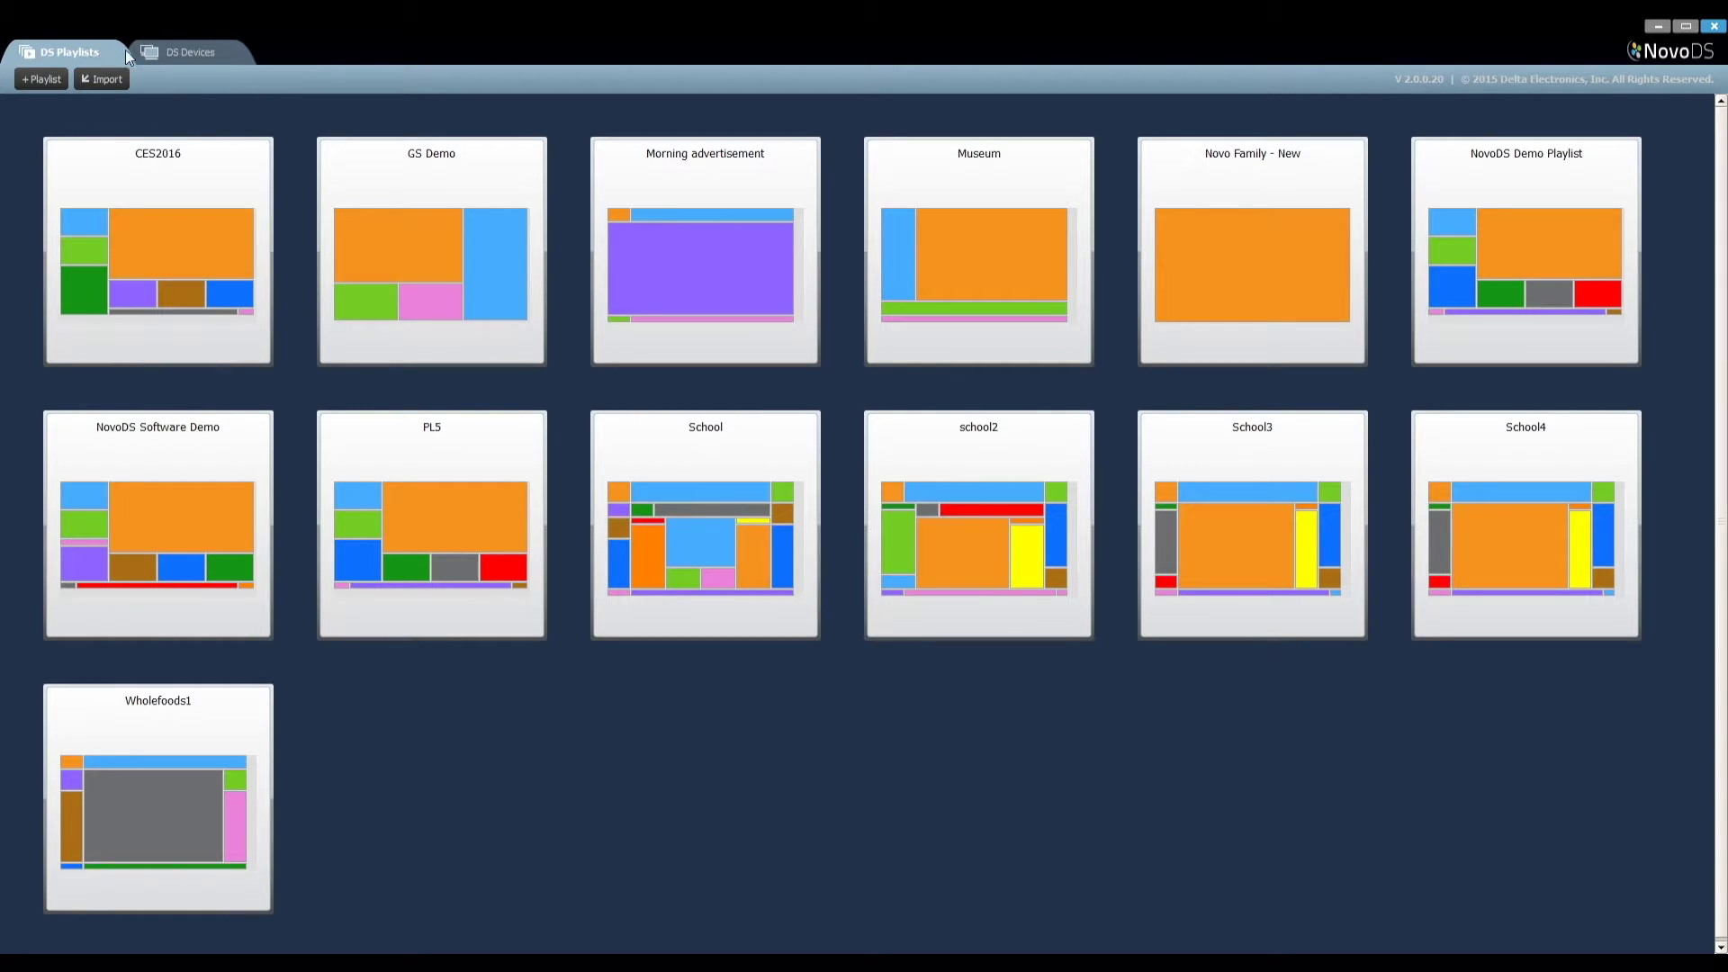
{"action": "left_click", "coordinate": [174, 56]}
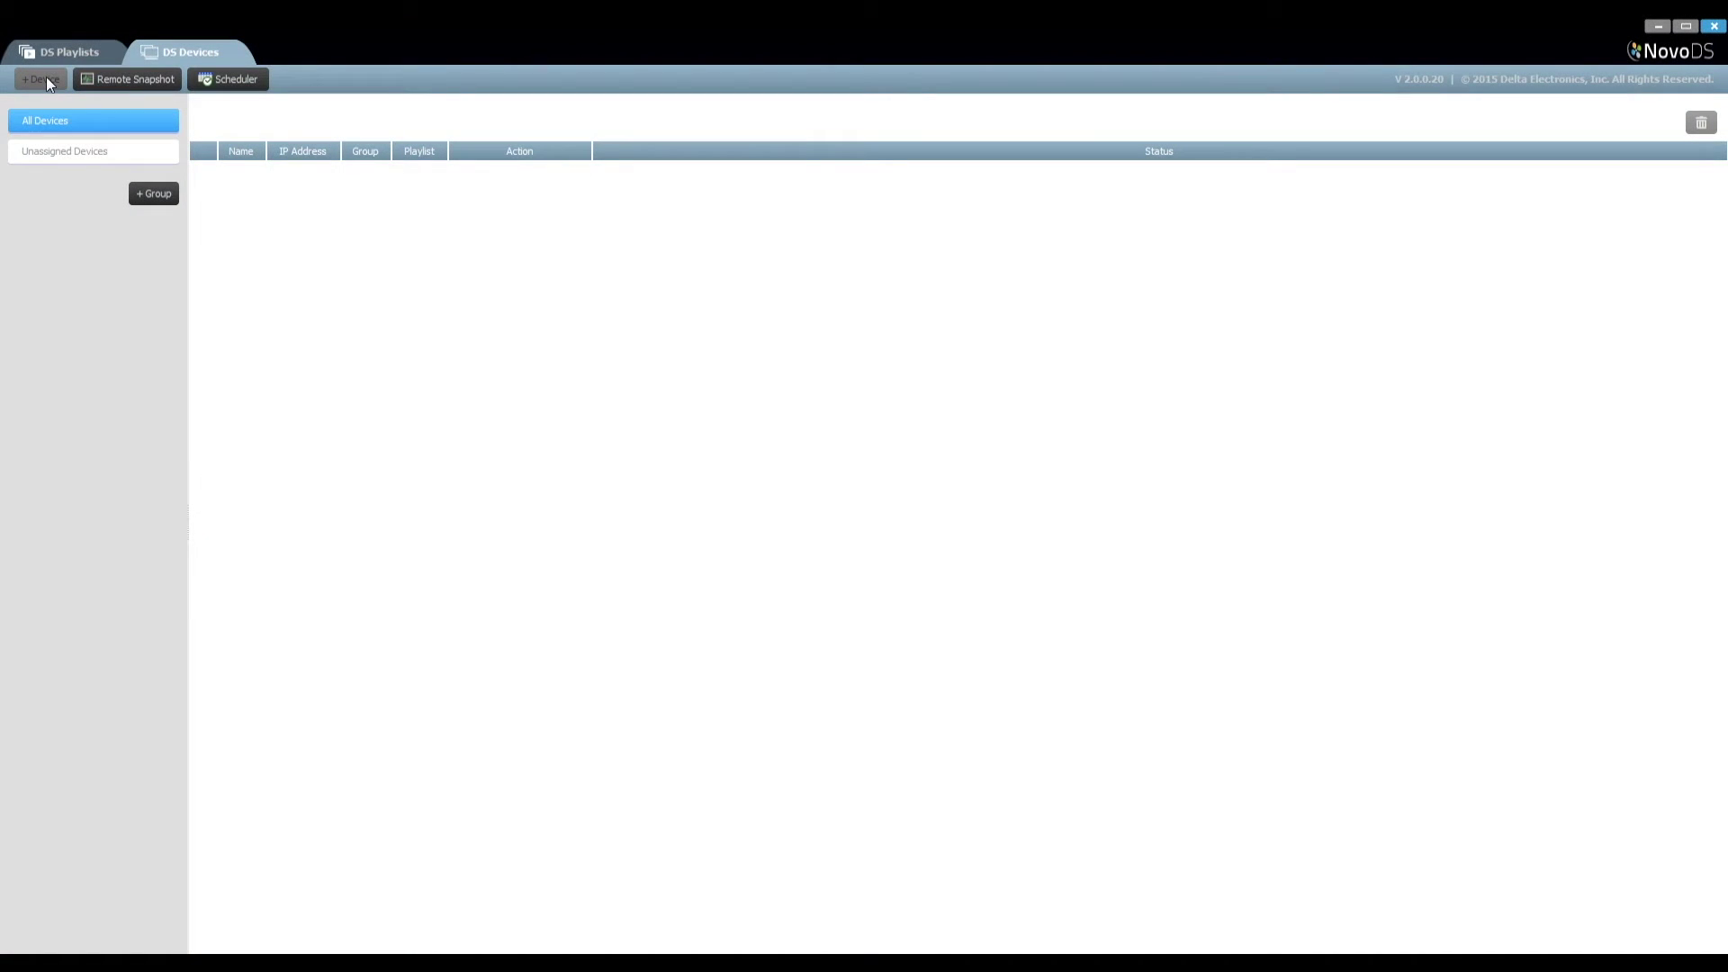
Add device Lobby DS, 'The DS at the lobby of the 1st floor', at 192.168.29.217.
{"action": "left_click", "coordinate": [46, 79]}
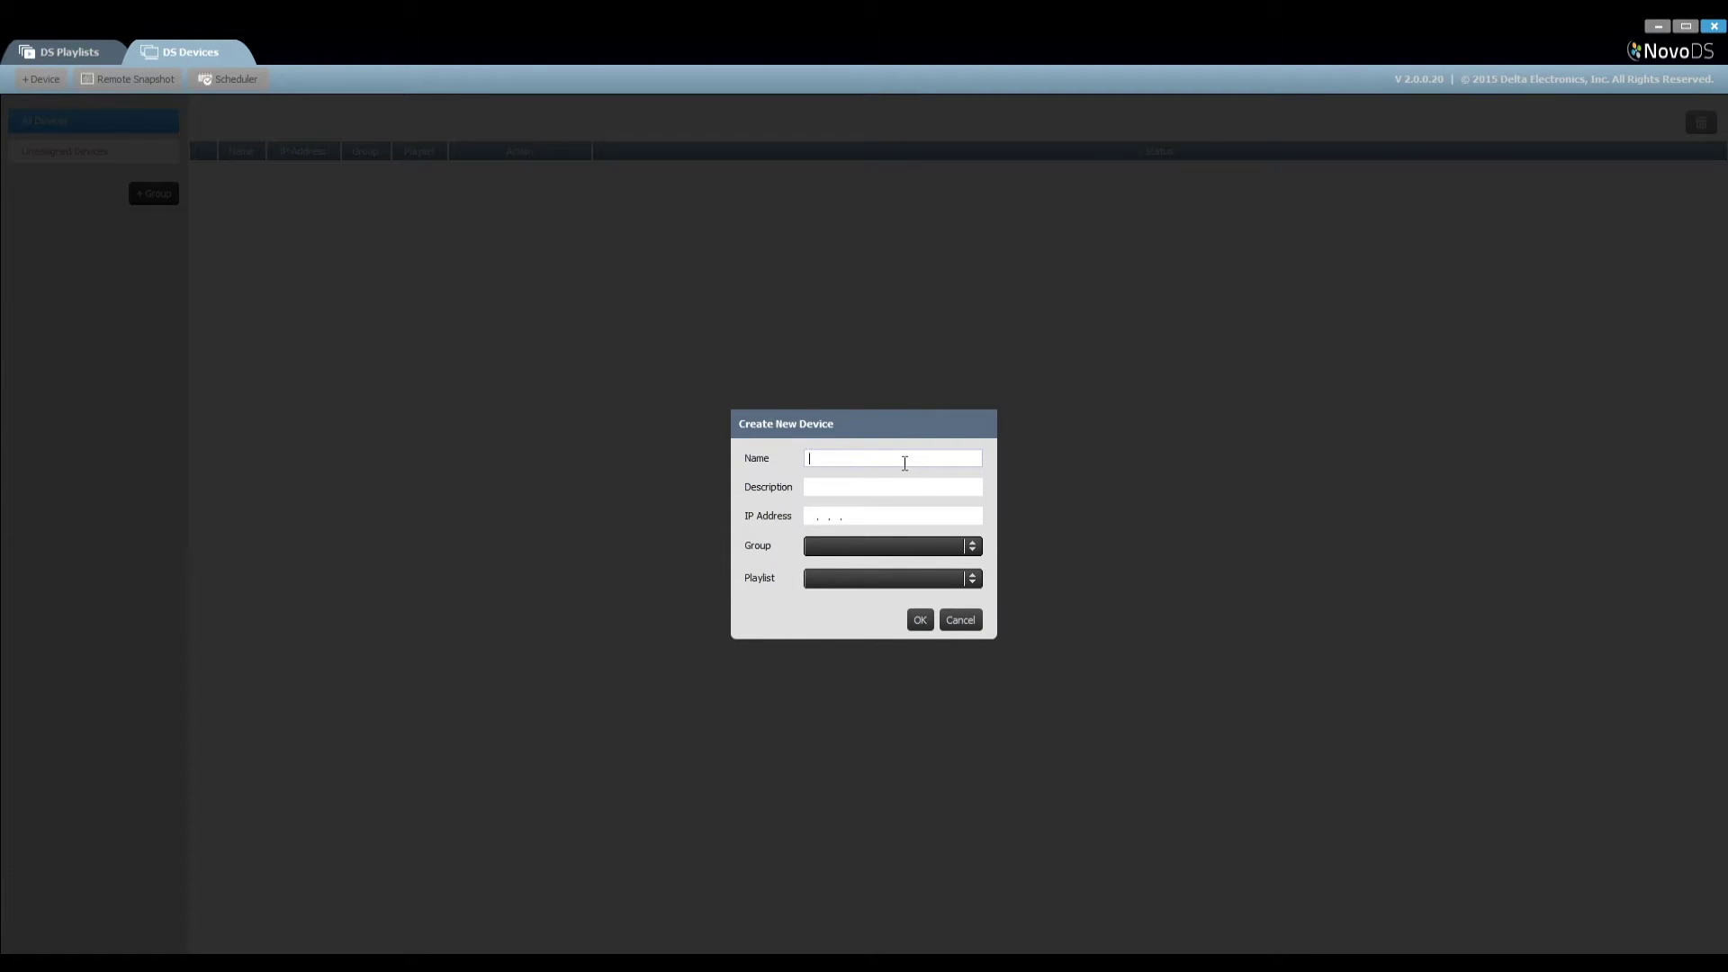
{"action": "type", "text": "Lobby DS"}
{"action": "key", "text": "Tab"}
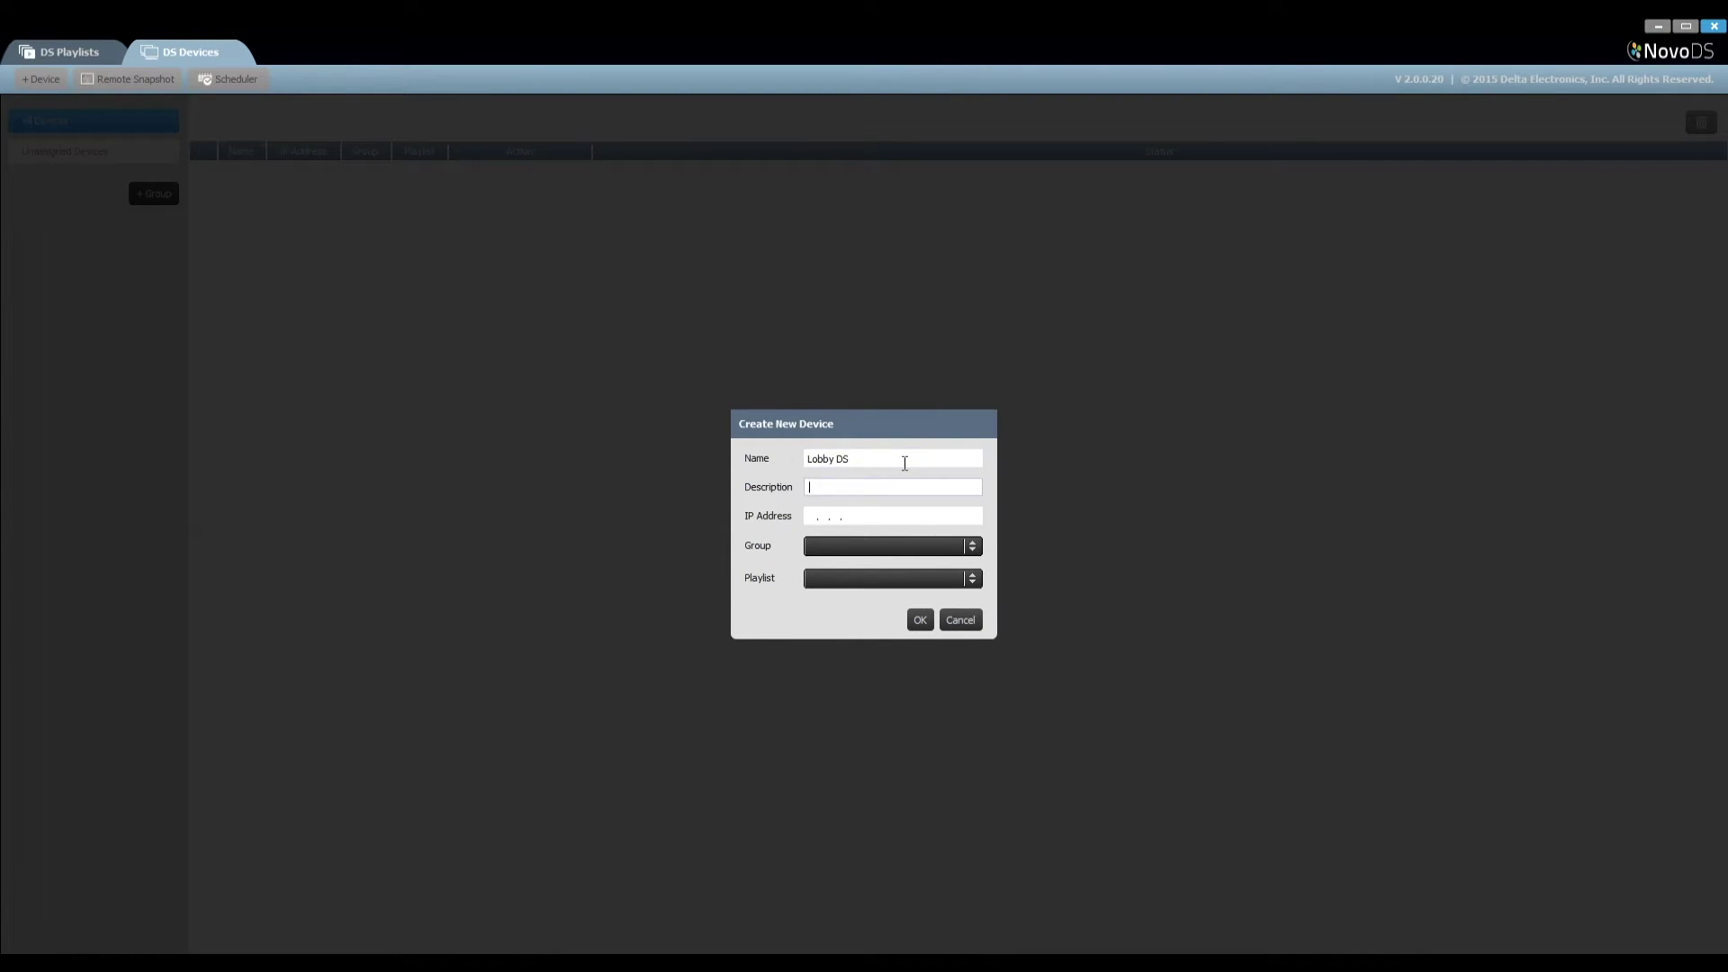
{"action": "type", "text": "The DS at the lobby of the 1st floor"}
{"action": "key", "text": "Tab"}
{"action": "type", "text": "192.168.29 "}
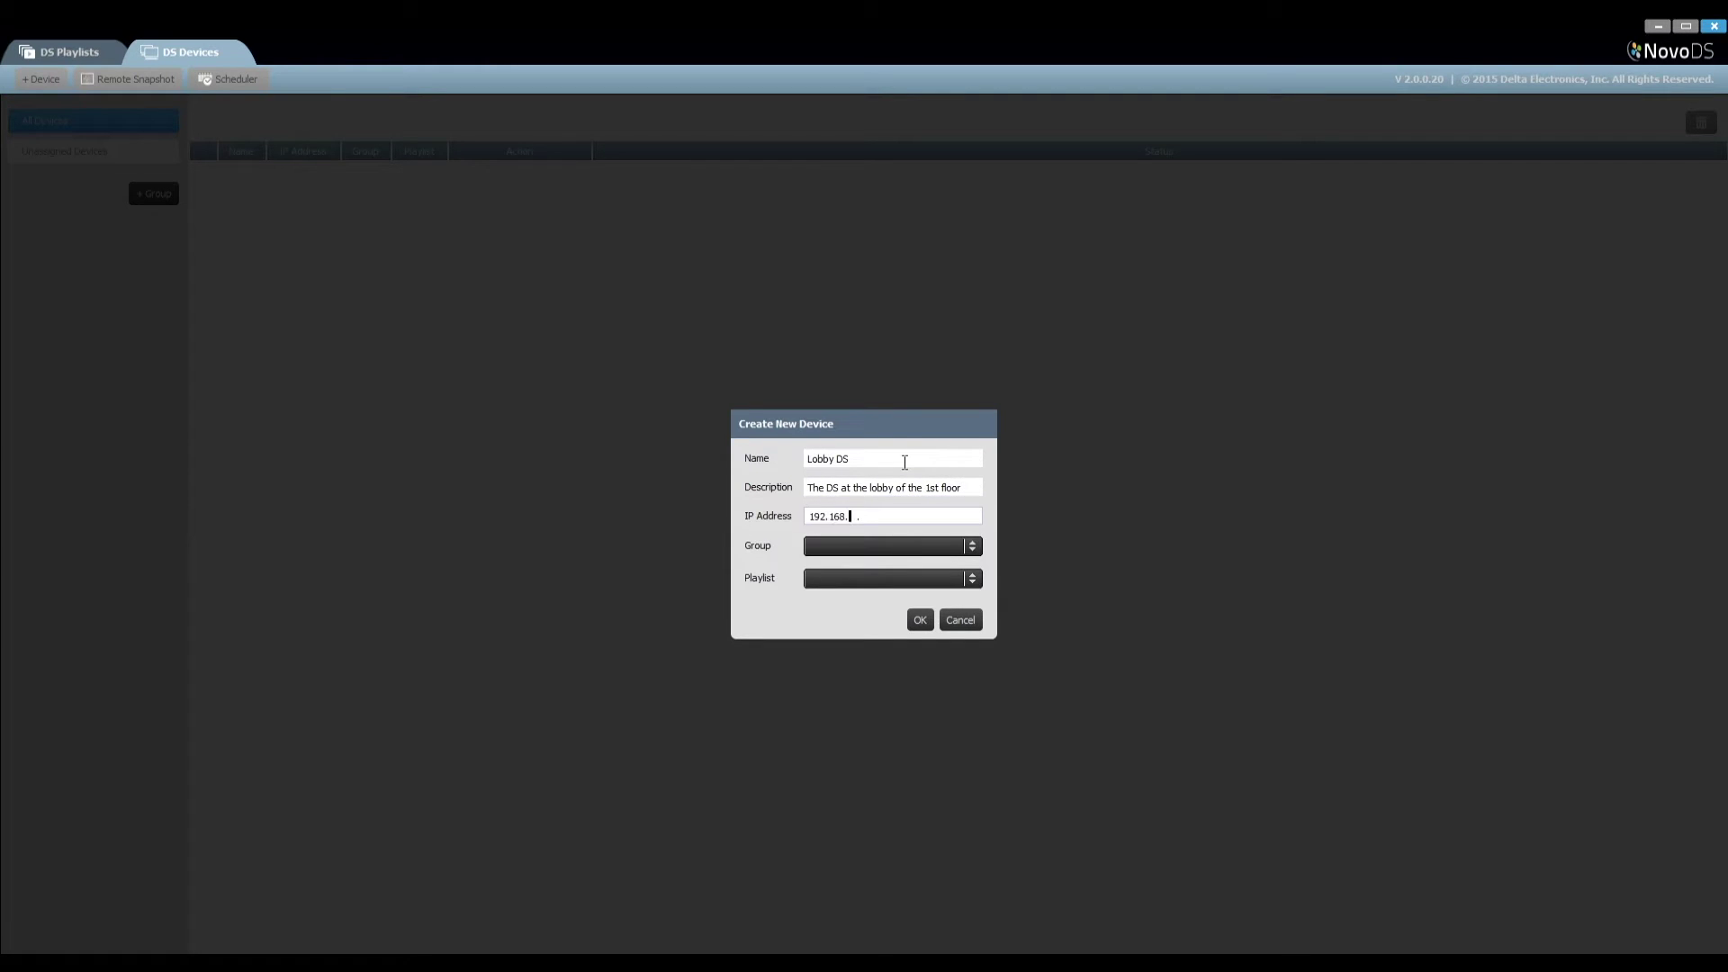
{"action": "type", "text": ".217"}
{"action": "left_click", "coordinate": [922, 619]}
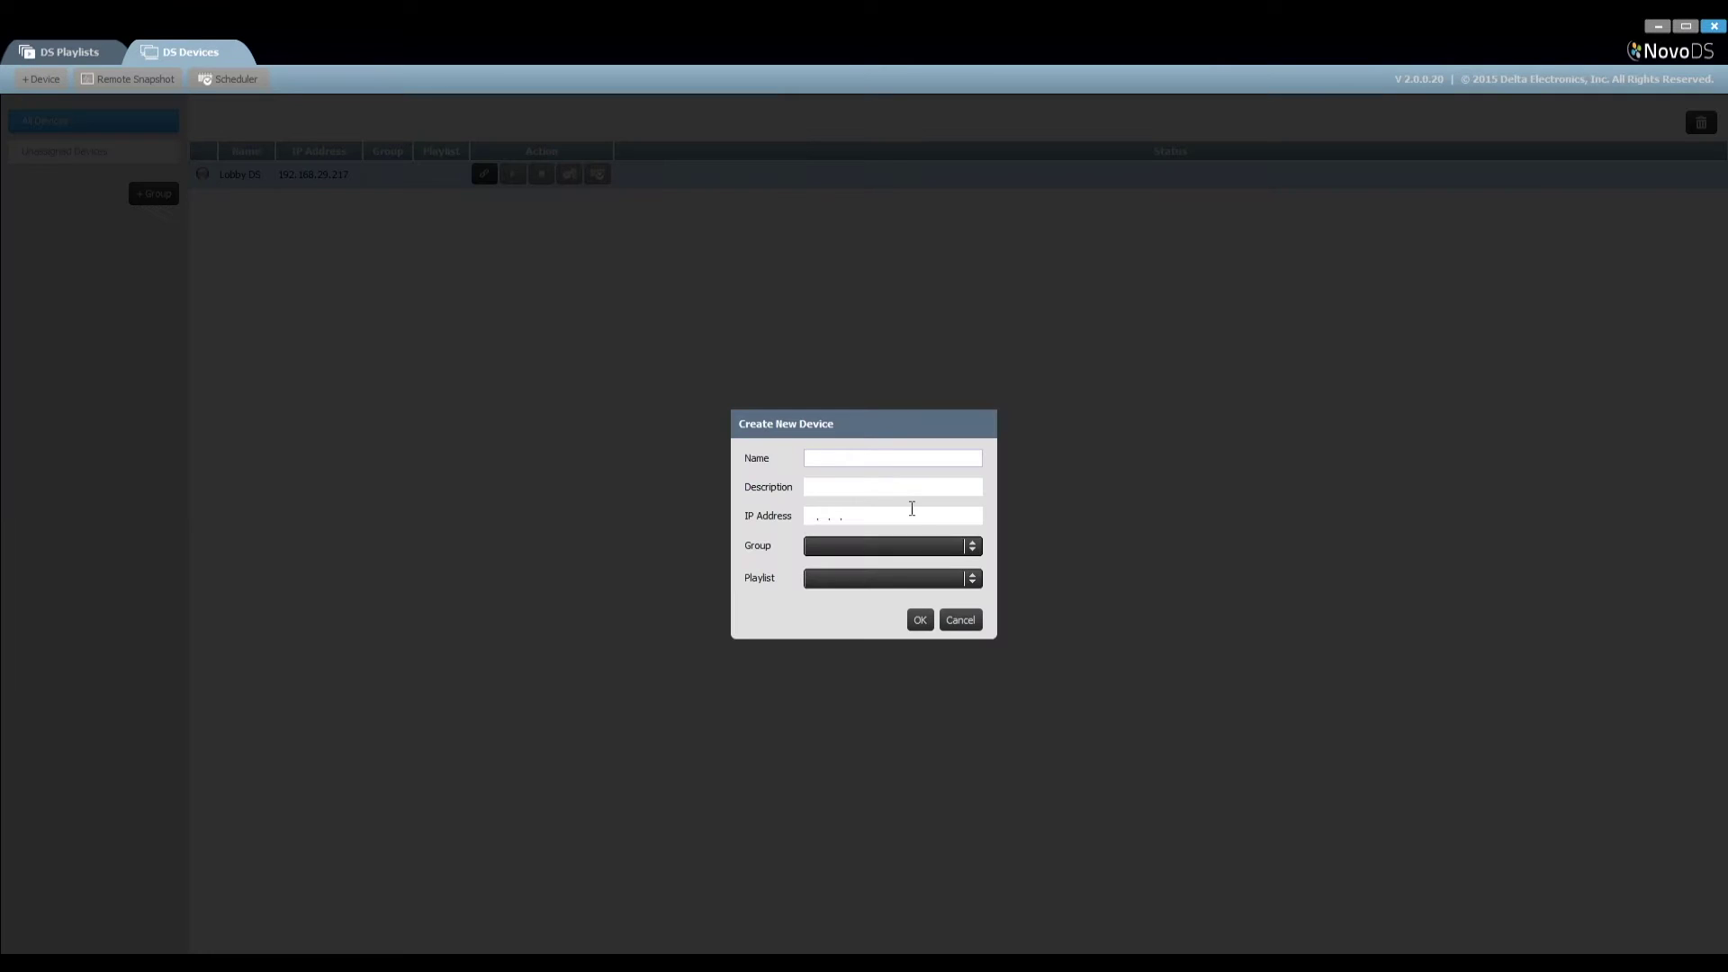
Add device Cafe DS, 'The DS at the cafe of the 1st floor', at 192.168.29.250.
{"action": "type", "text": "Cafe DS"}
{"action": "key", "text": "Tab"}
{"action": "type", "text": "The "}
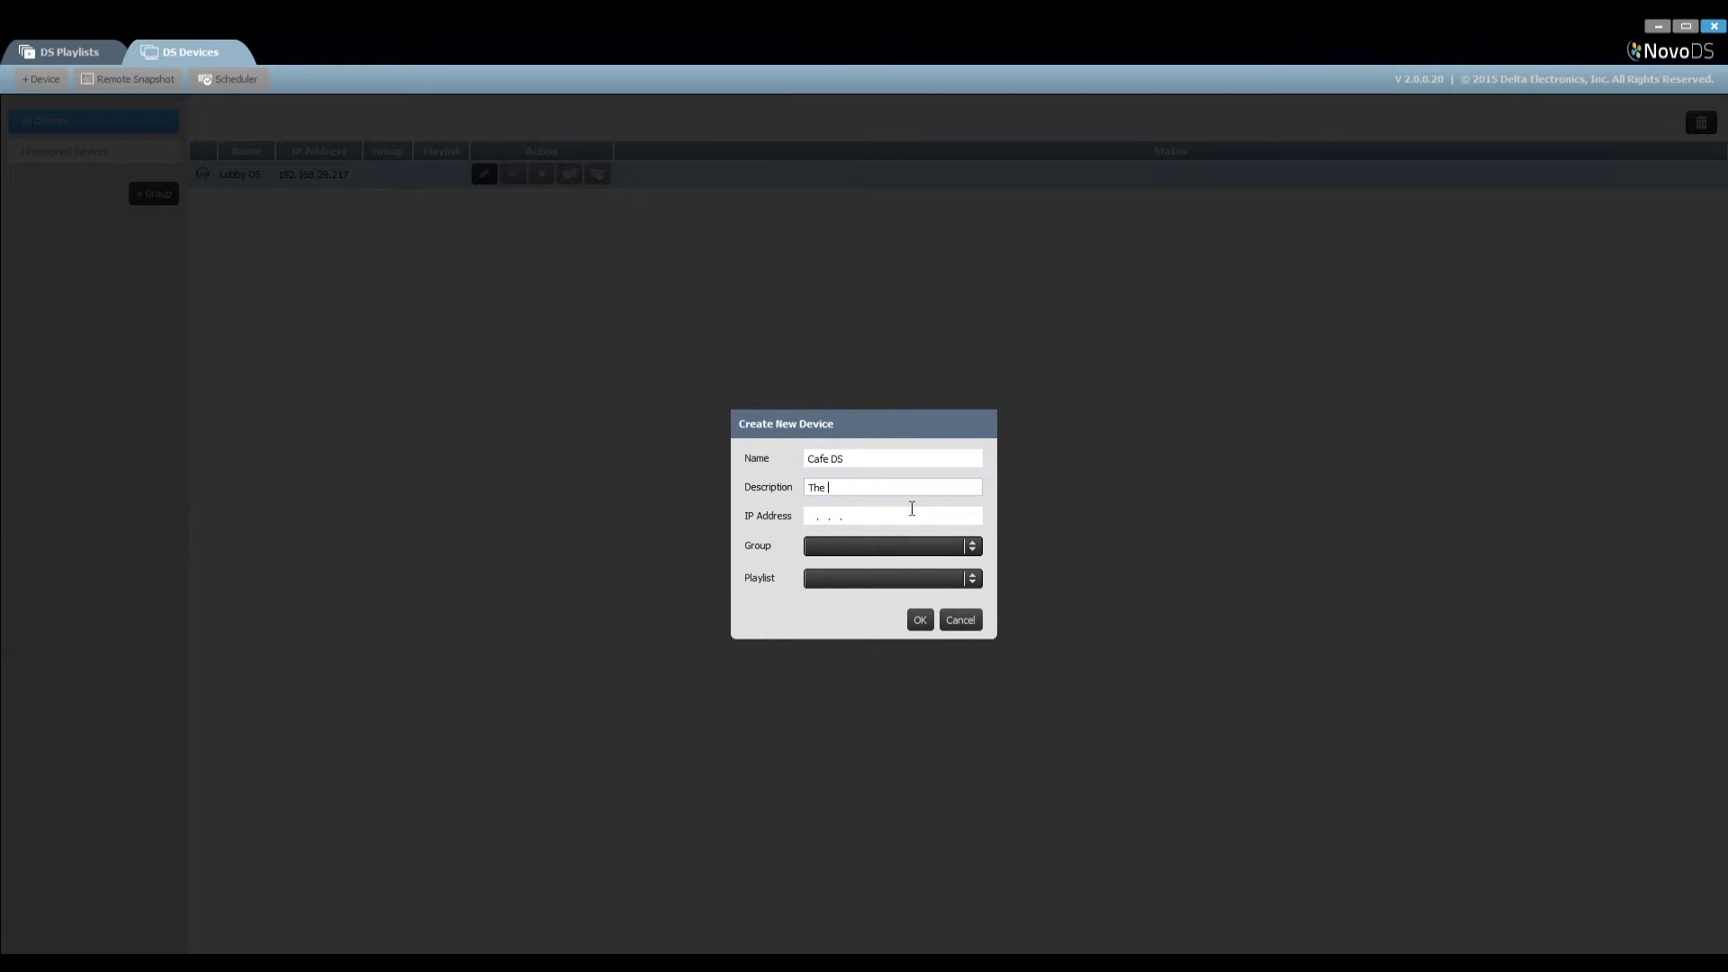
{"action": "type", "text": "DS at the cafe of the 1st floor"}
{"action": "left_click", "coordinate": [829, 510]}
{"action": "type", "text": "192.168."}
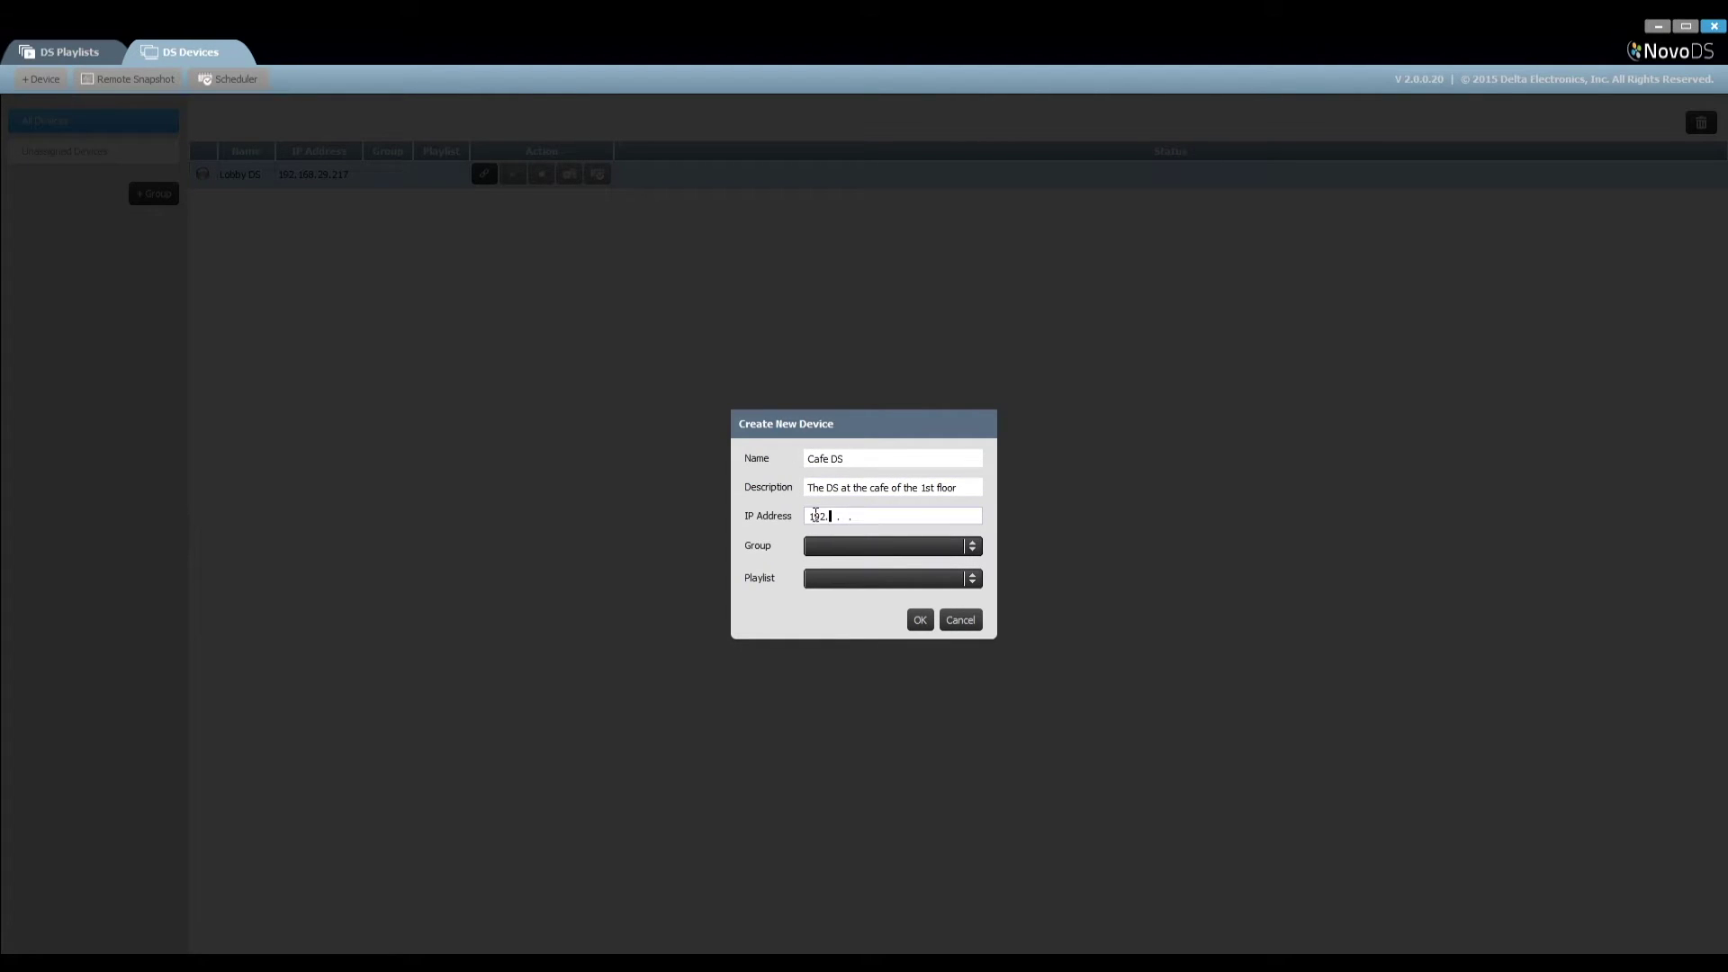
{"action": "type", "text": "29.250"}
{"action": "left_click", "coordinate": [925, 623]}
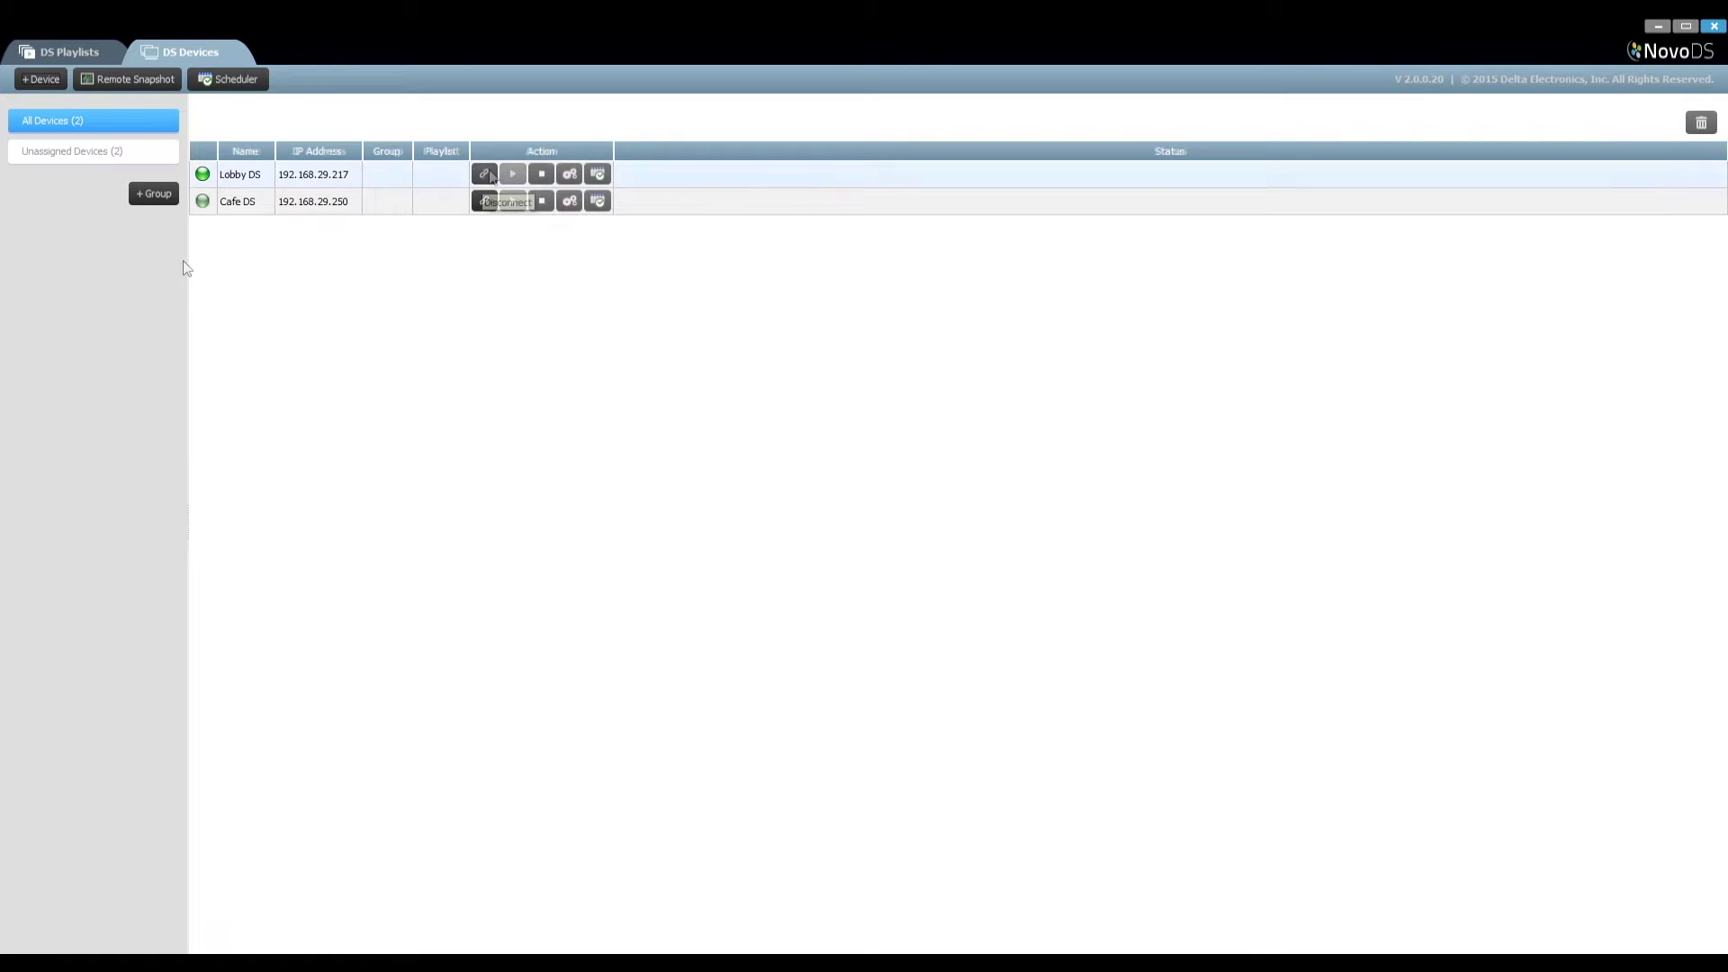
Connect Lobby DS and start playing the NovoDS Demo Playlist on it.
{"action": "left_click", "coordinate": [487, 174]}
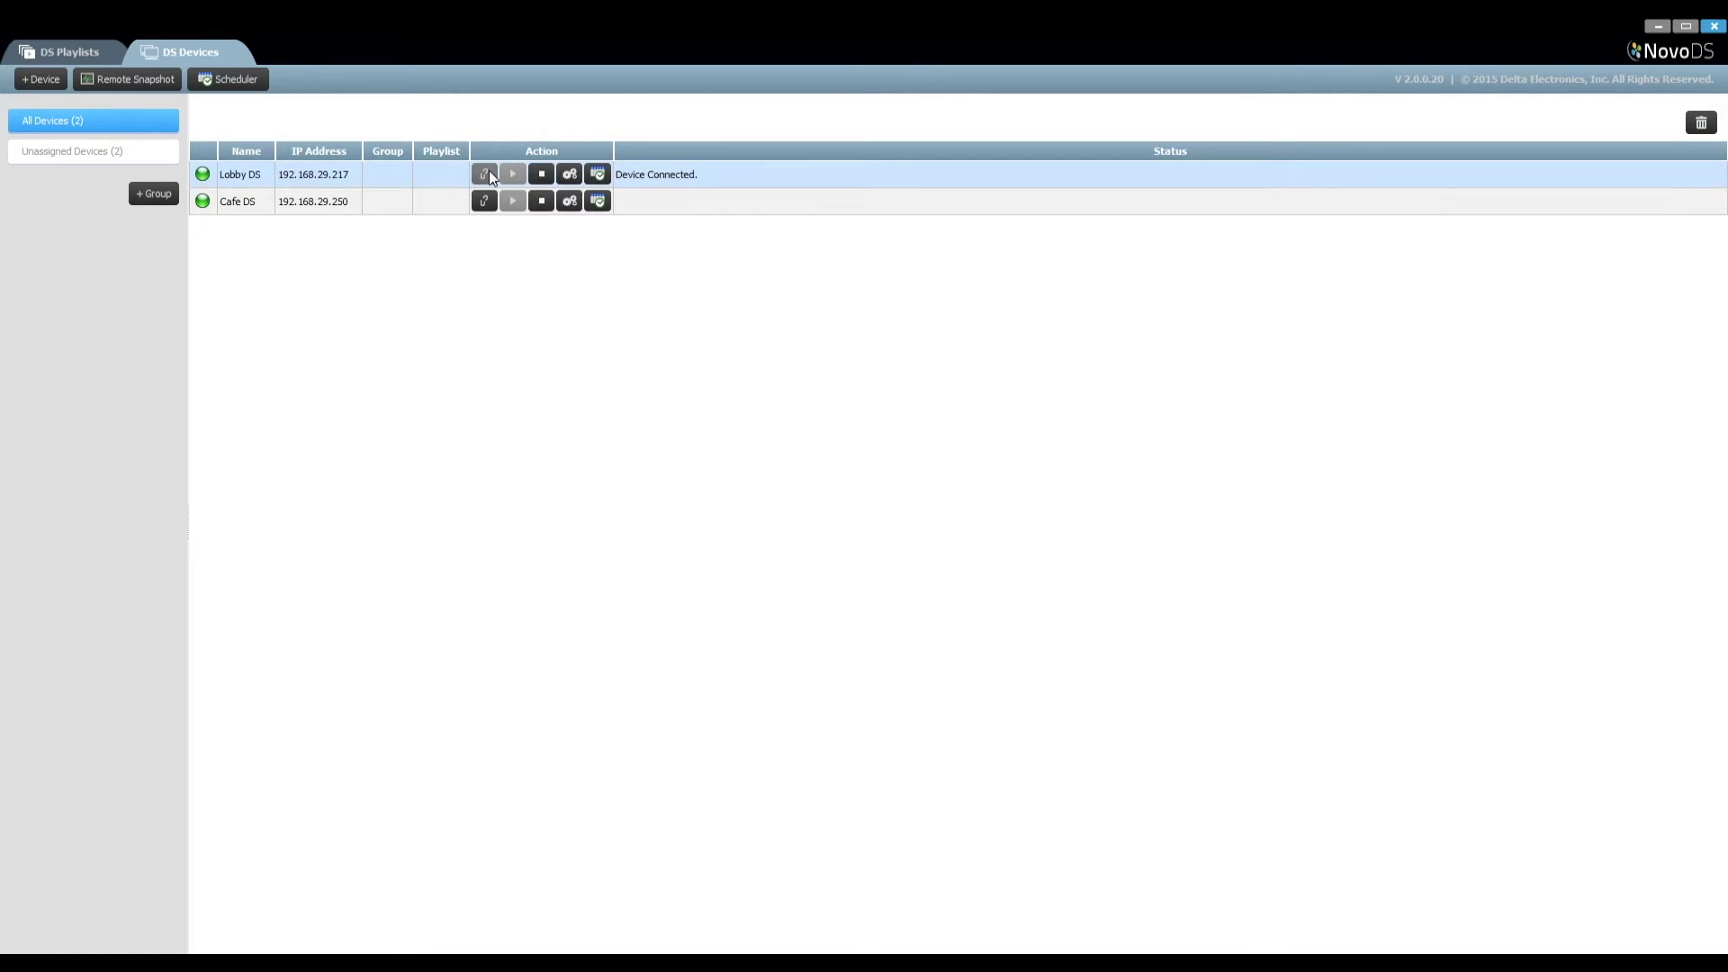
{"action": "left_click", "coordinate": [435, 175]}
{"action": "left_click", "coordinate": [461, 180]}
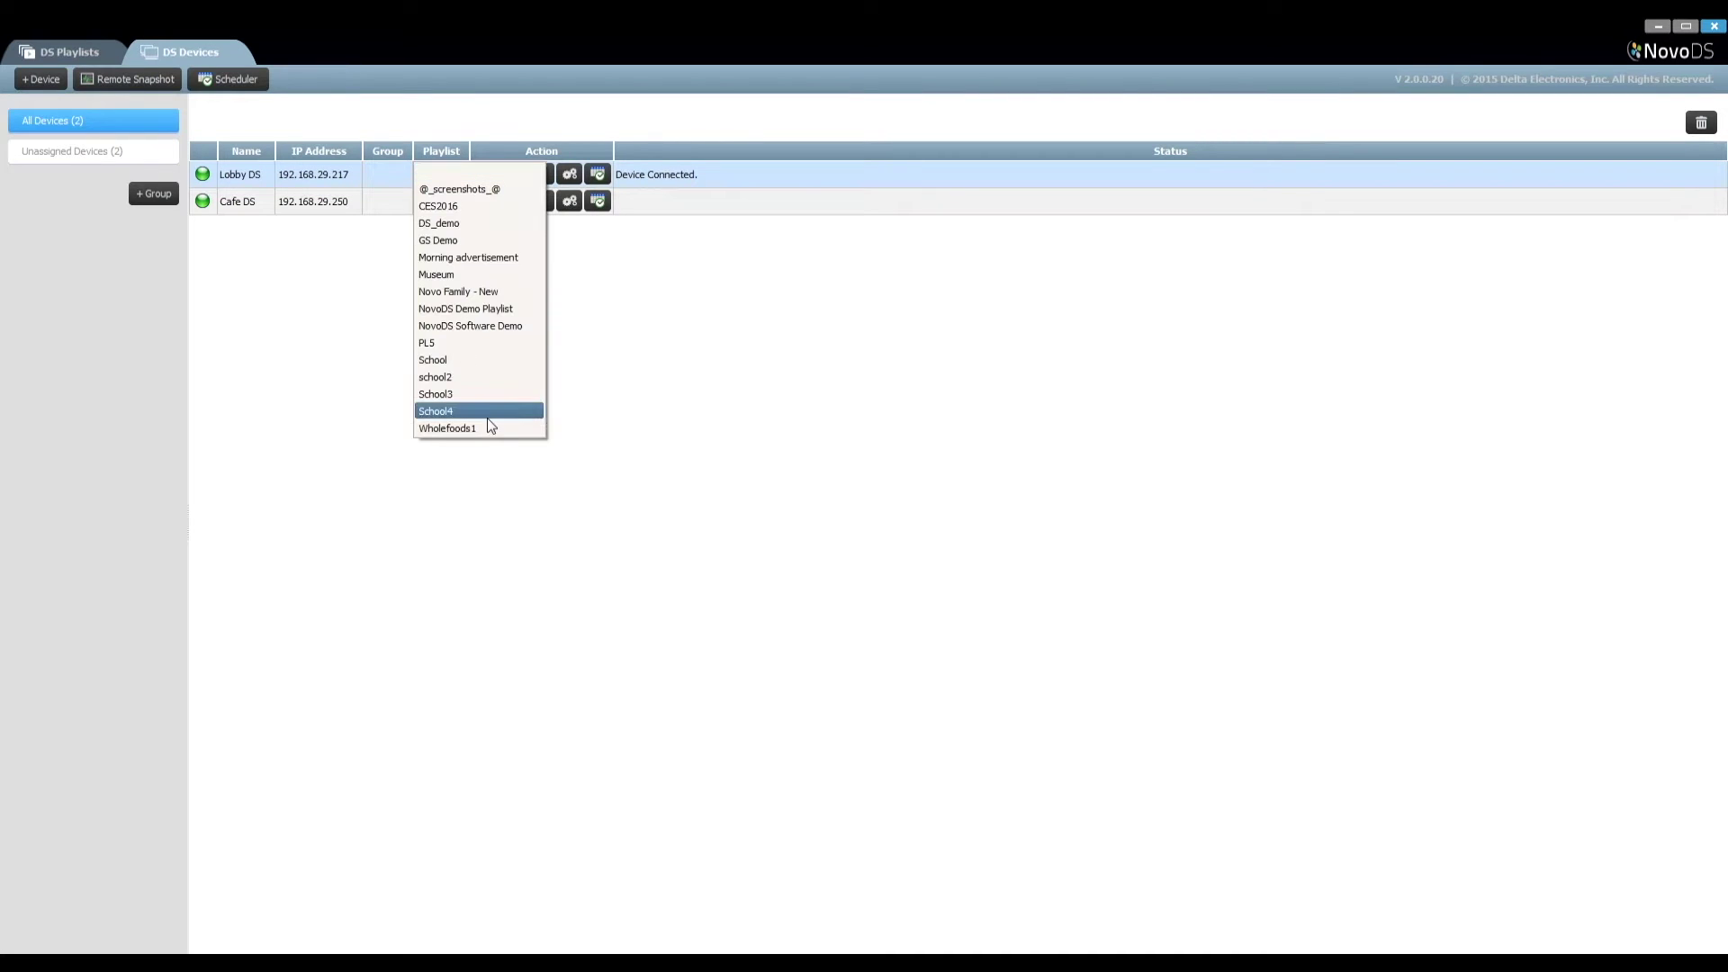
{"action": "left_click", "coordinate": [495, 306]}
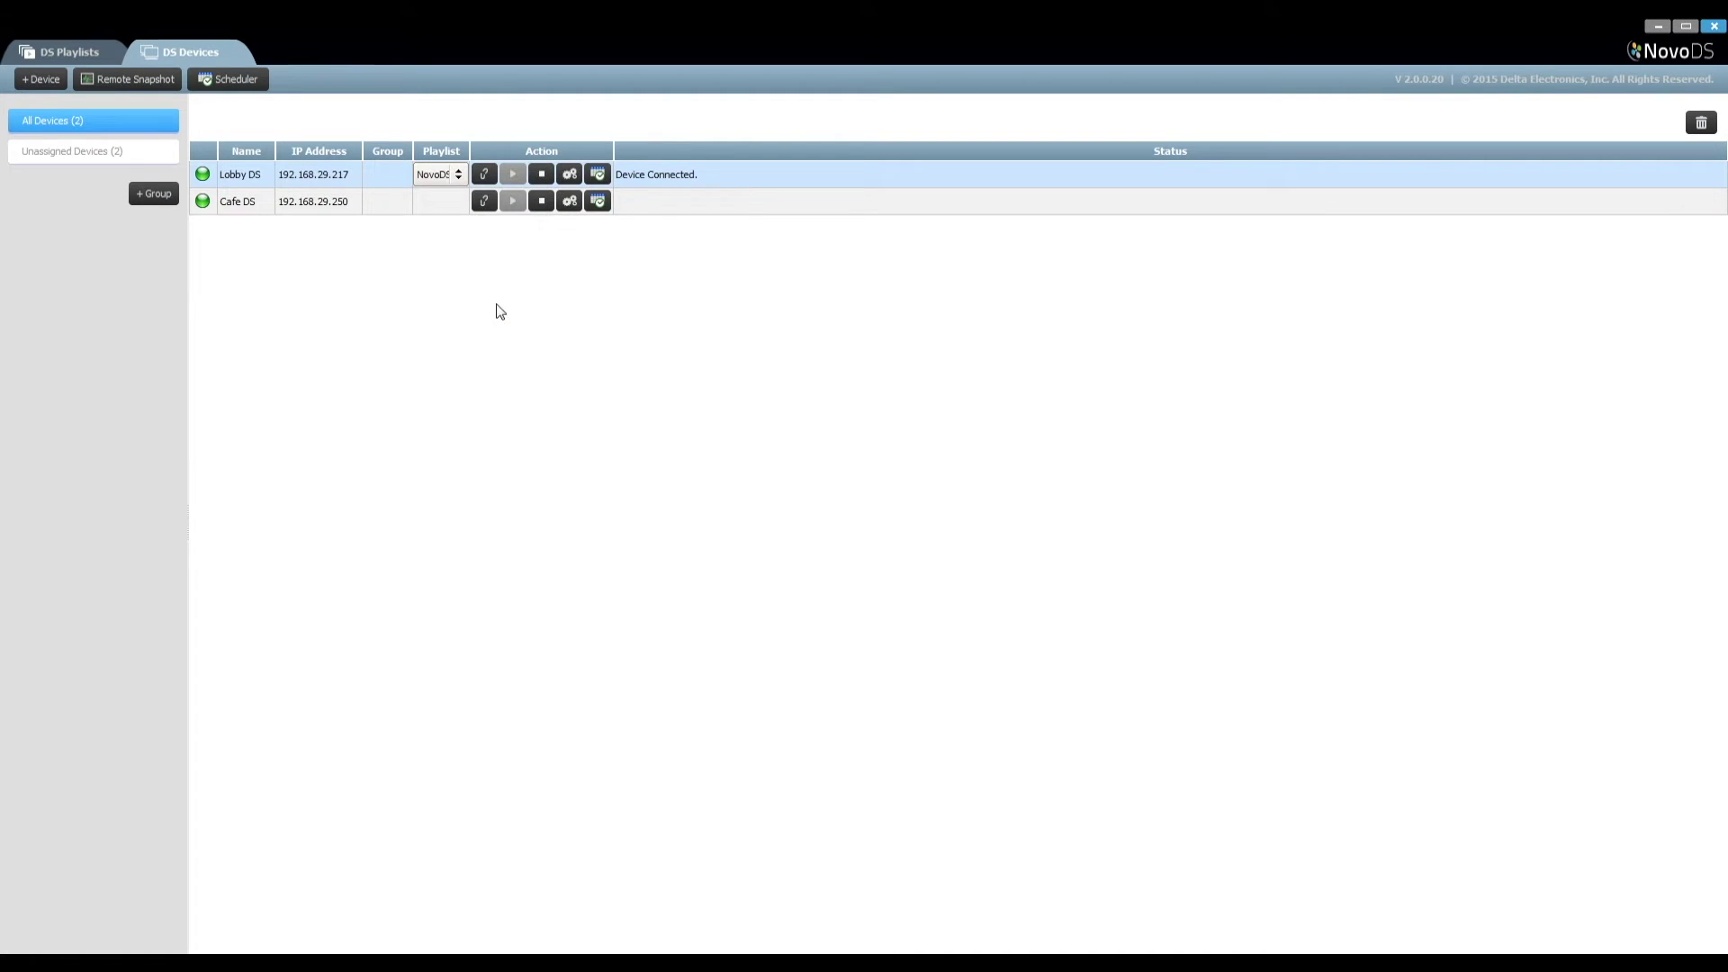
{"action": "left_click", "coordinate": [519, 175]}
{"action": "left_click", "coordinate": [572, 176]}
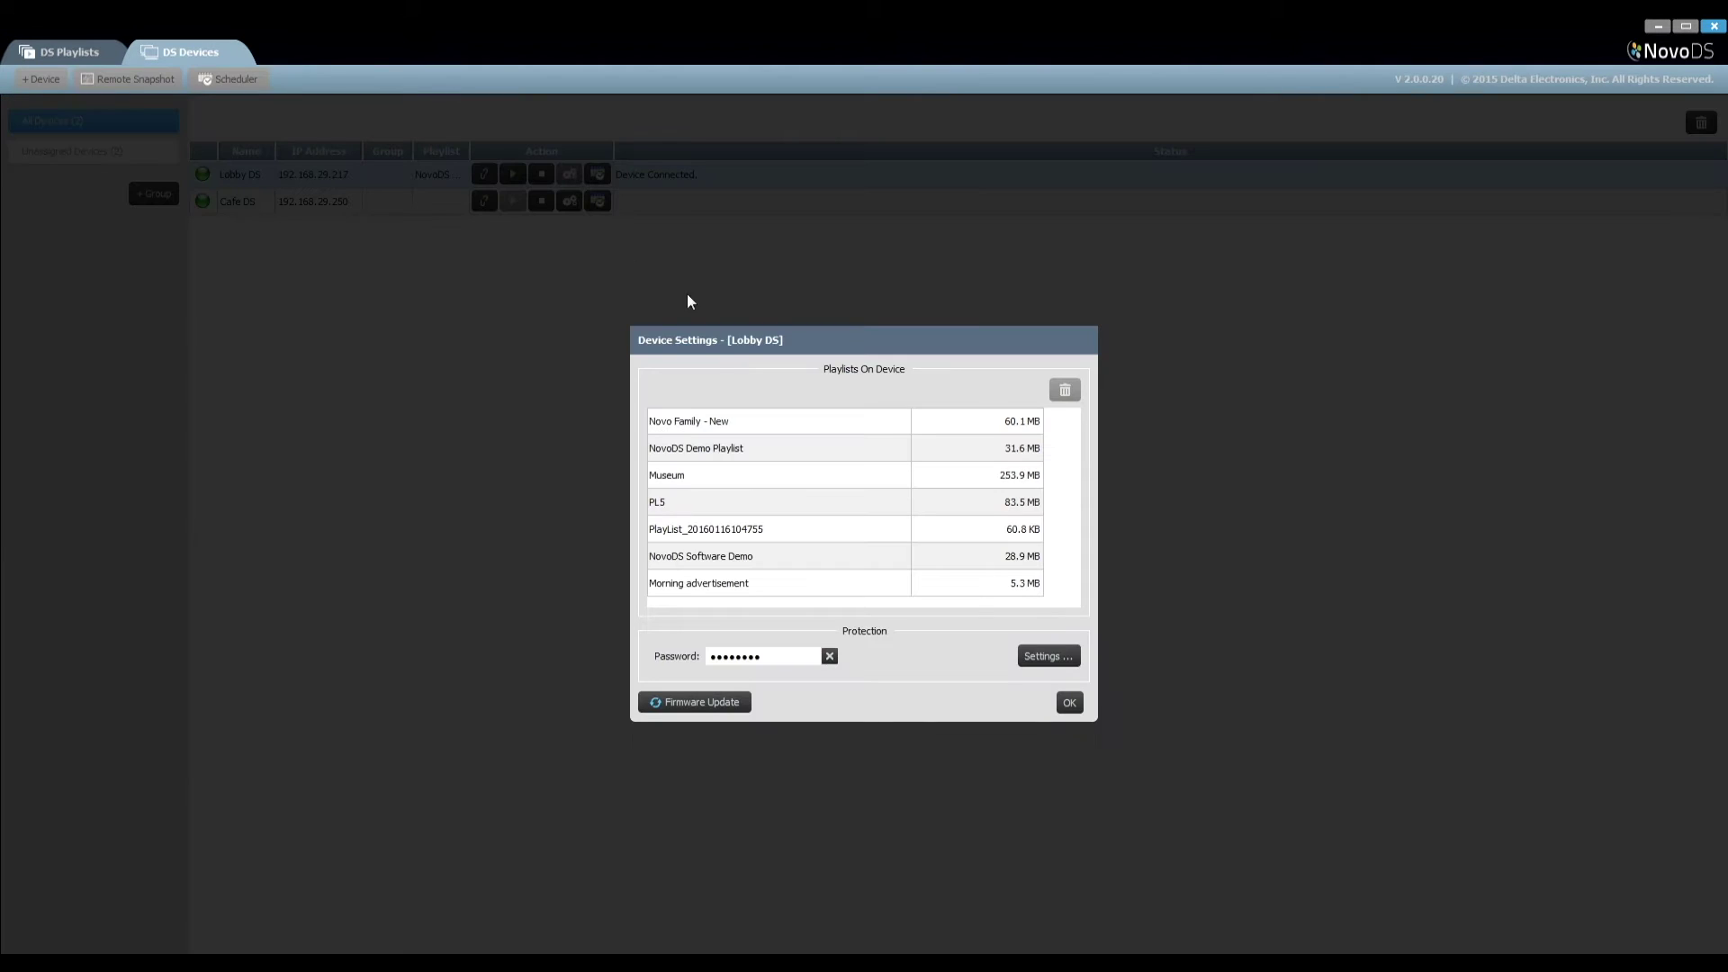
{"action": "left_click", "coordinate": [900, 532]}
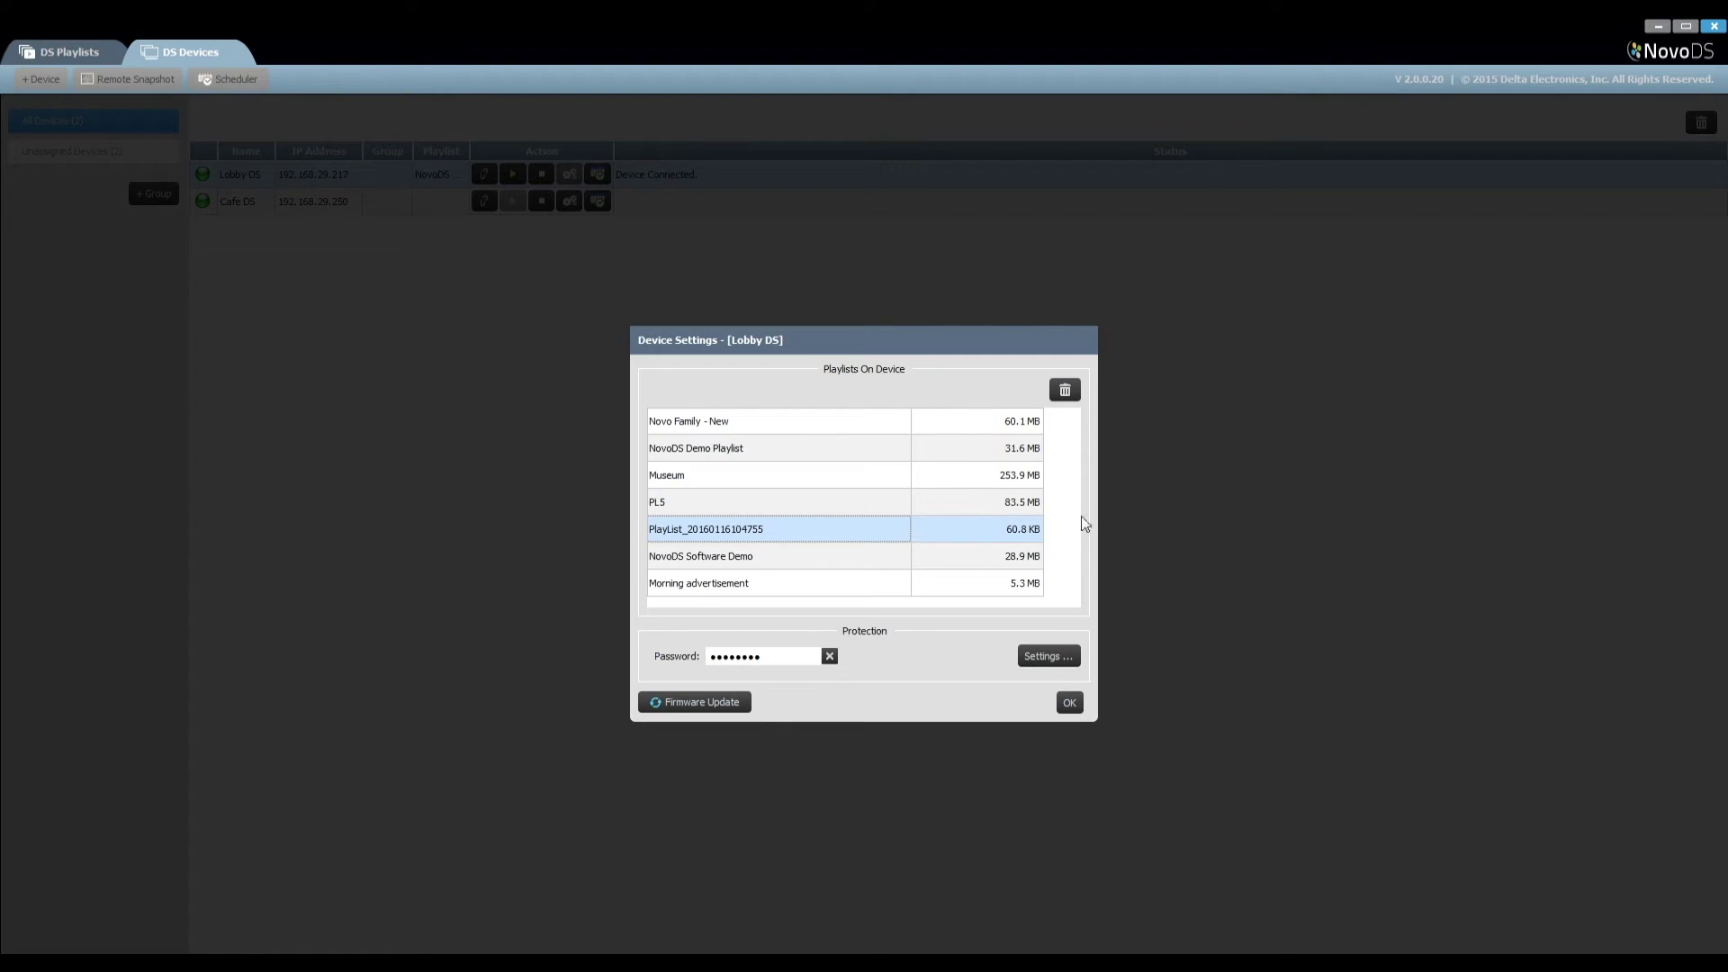
{"action": "left_click", "coordinate": [1065, 390]}
{"action": "left_click", "coordinate": [872, 504]}
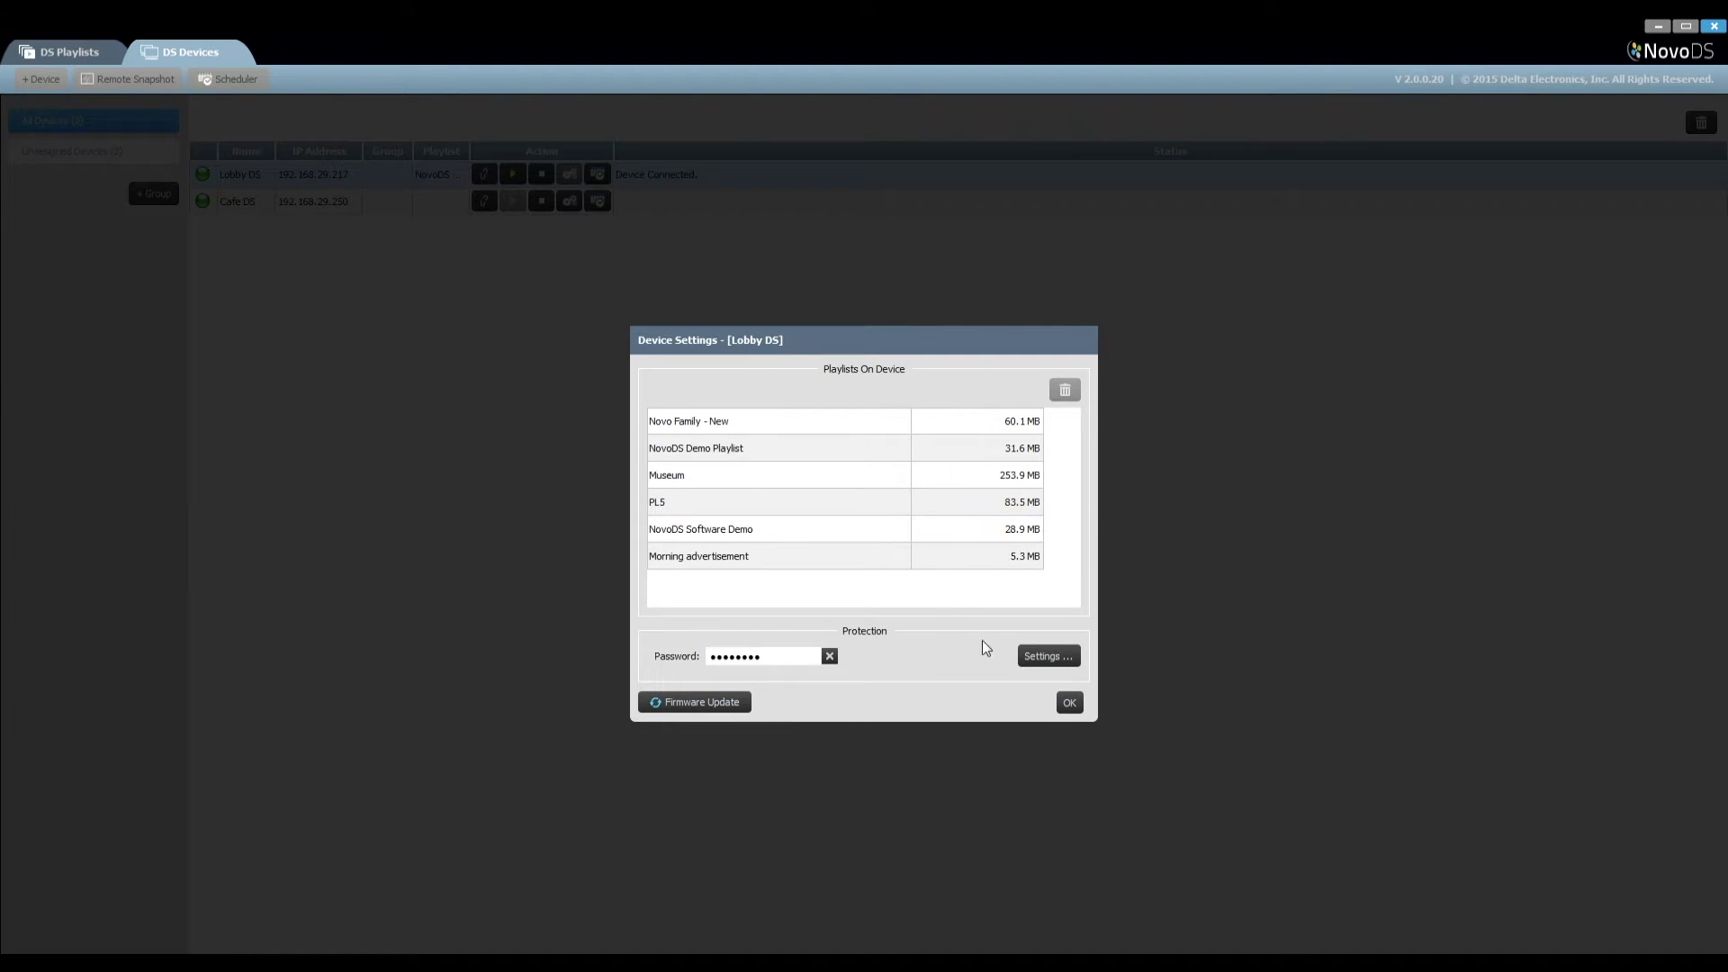
Enable password protection on Lobby DS with a new password and close its settings.
{"action": "left_click", "coordinate": [1044, 656]}
{"action": "left_click", "coordinate": [806, 477]}
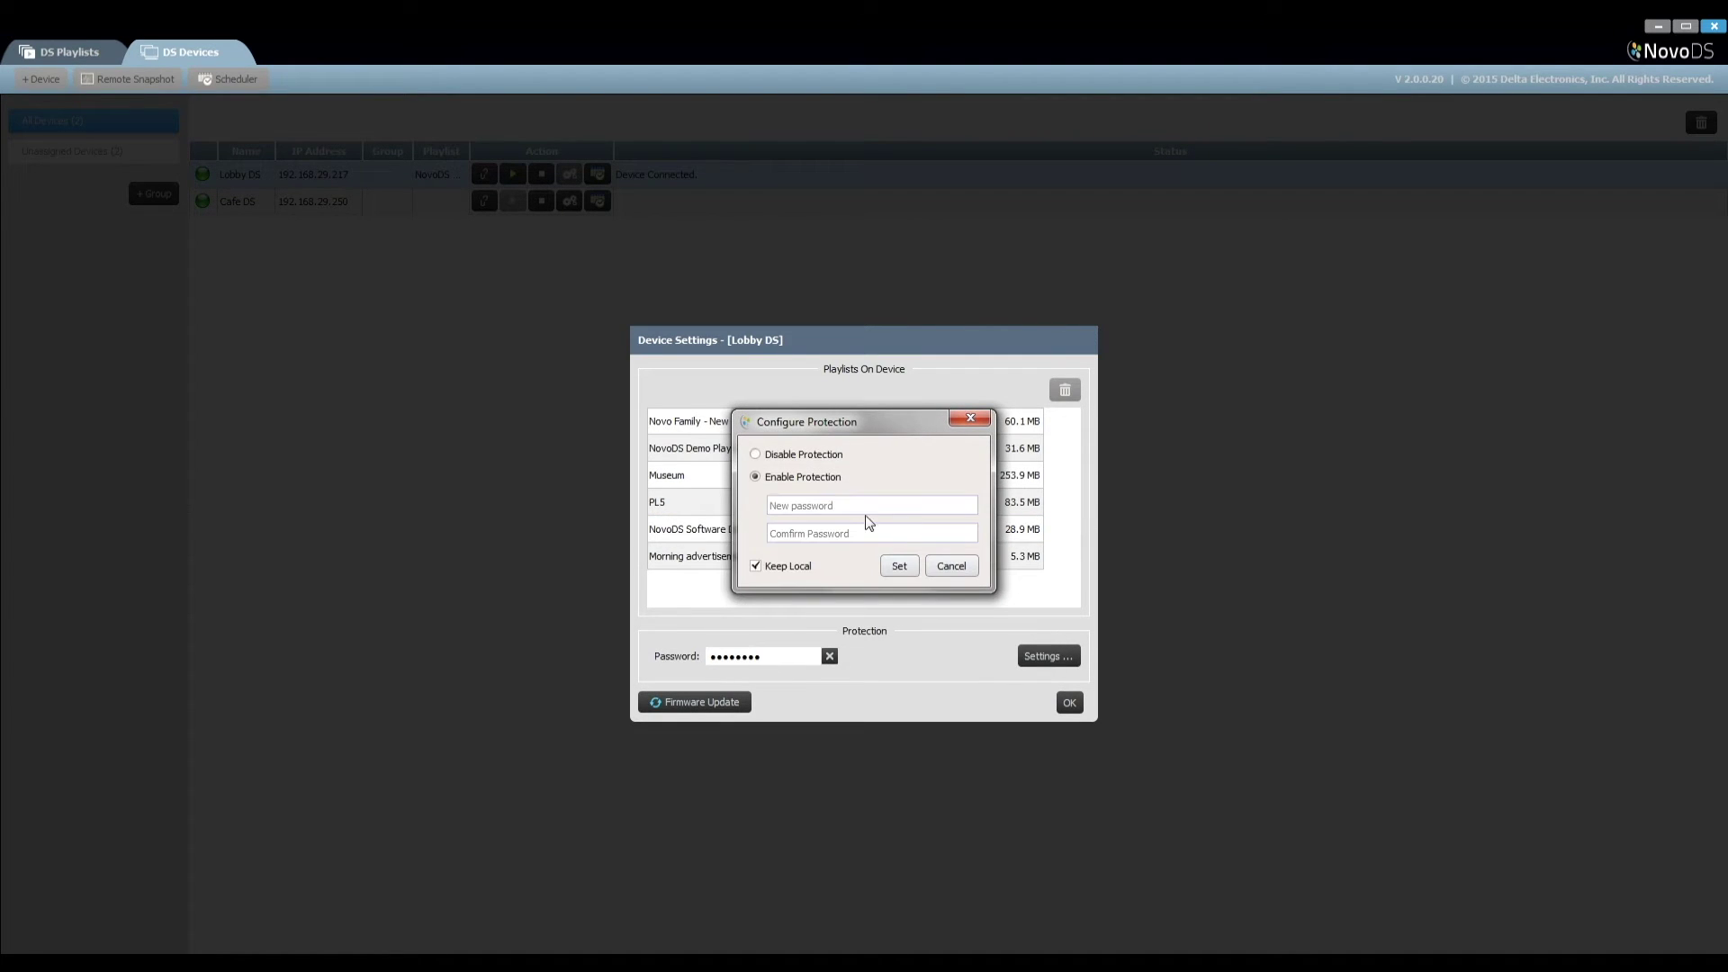
{"action": "left_click", "coordinate": [866, 506]}
{"action": "type", "text": "********"}
{"action": "key", "text": "Tab"}
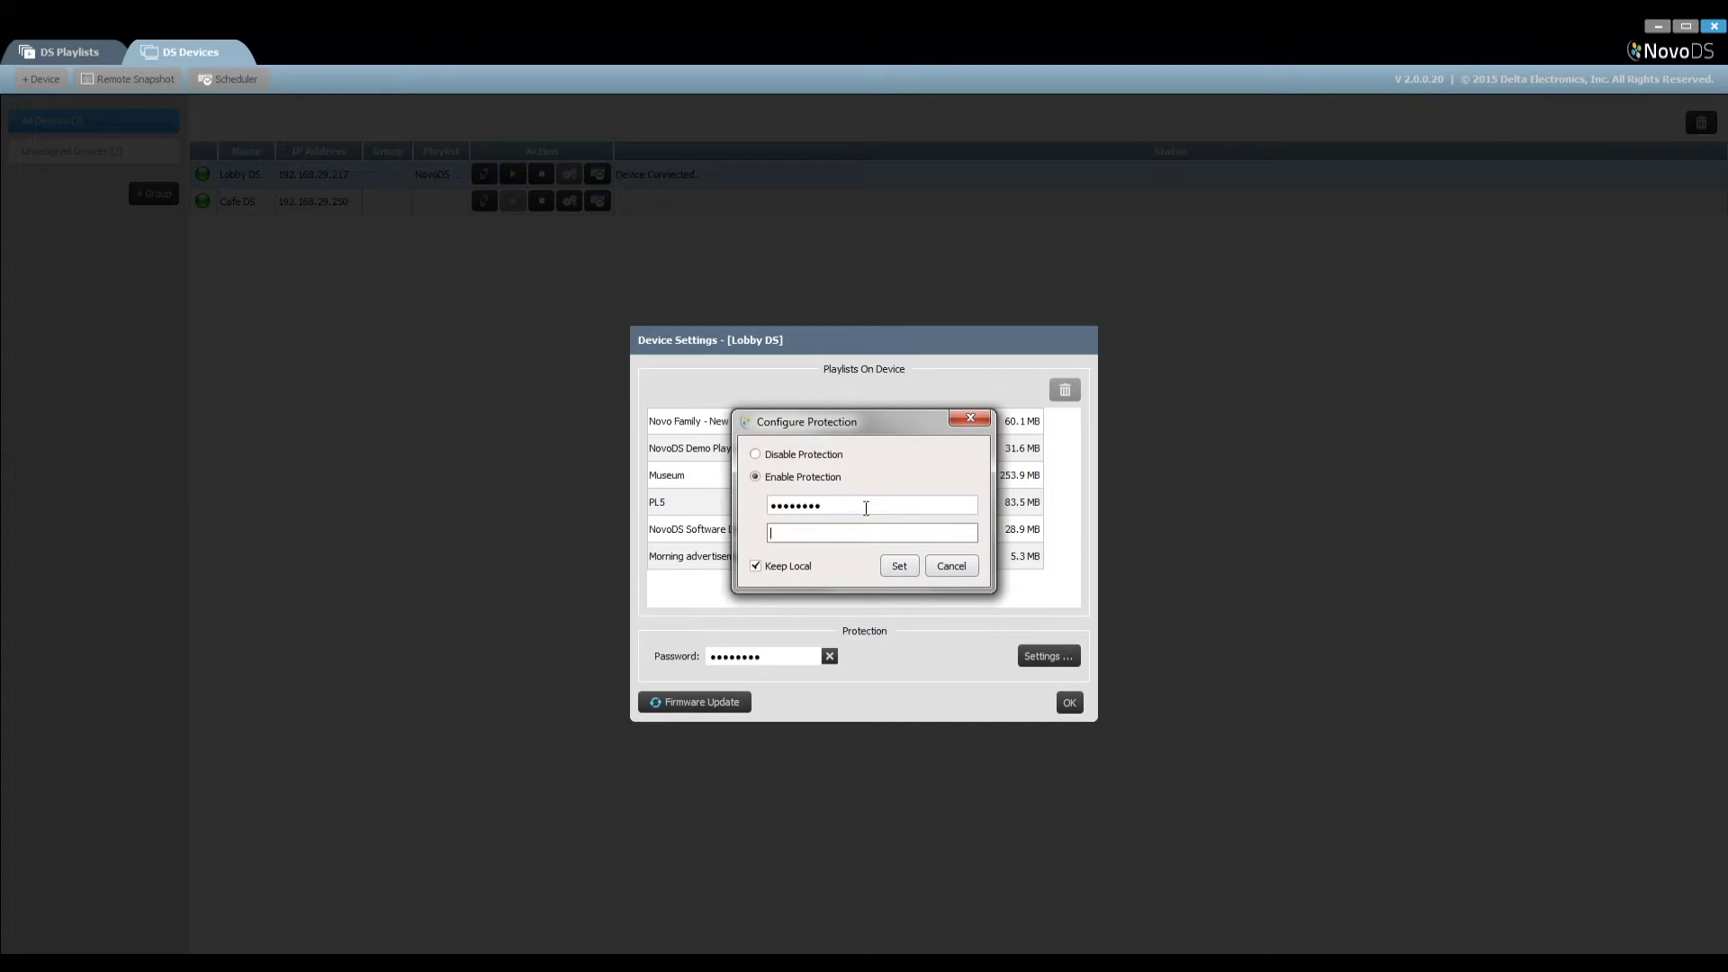
{"action": "type", "text": "********"}
{"action": "left_click", "coordinate": [896, 568]}
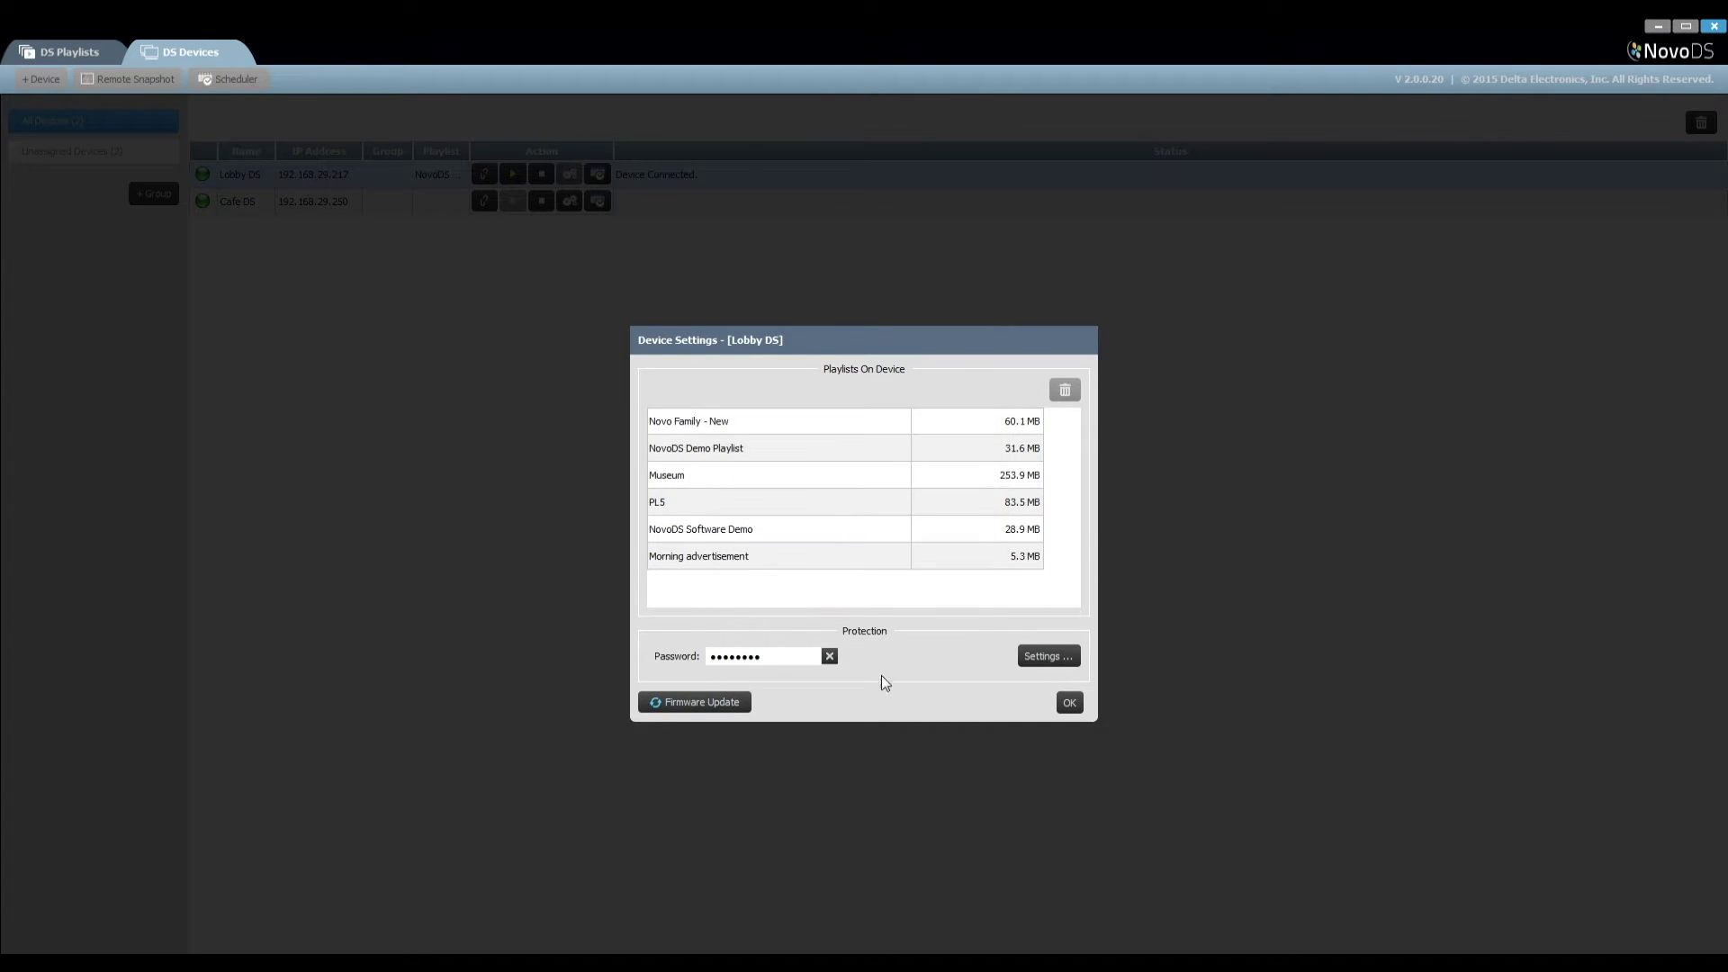
{"action": "left_click", "coordinate": [740, 703]}
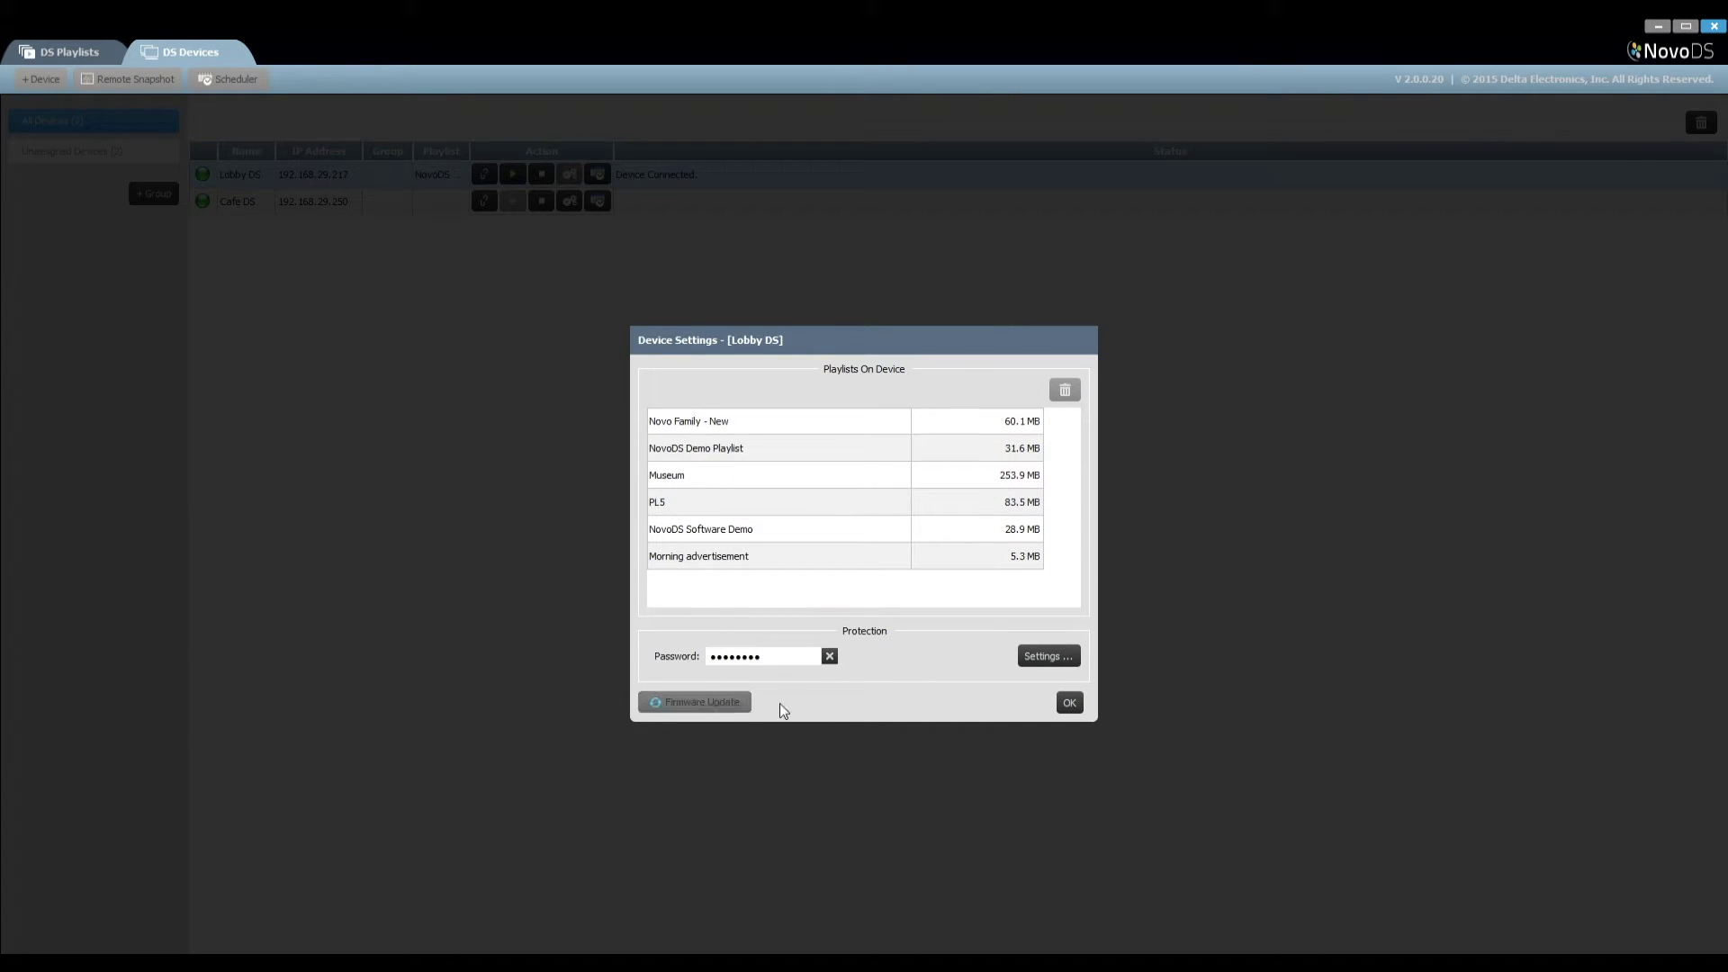
{"action": "left_click", "coordinate": [1069, 702]}
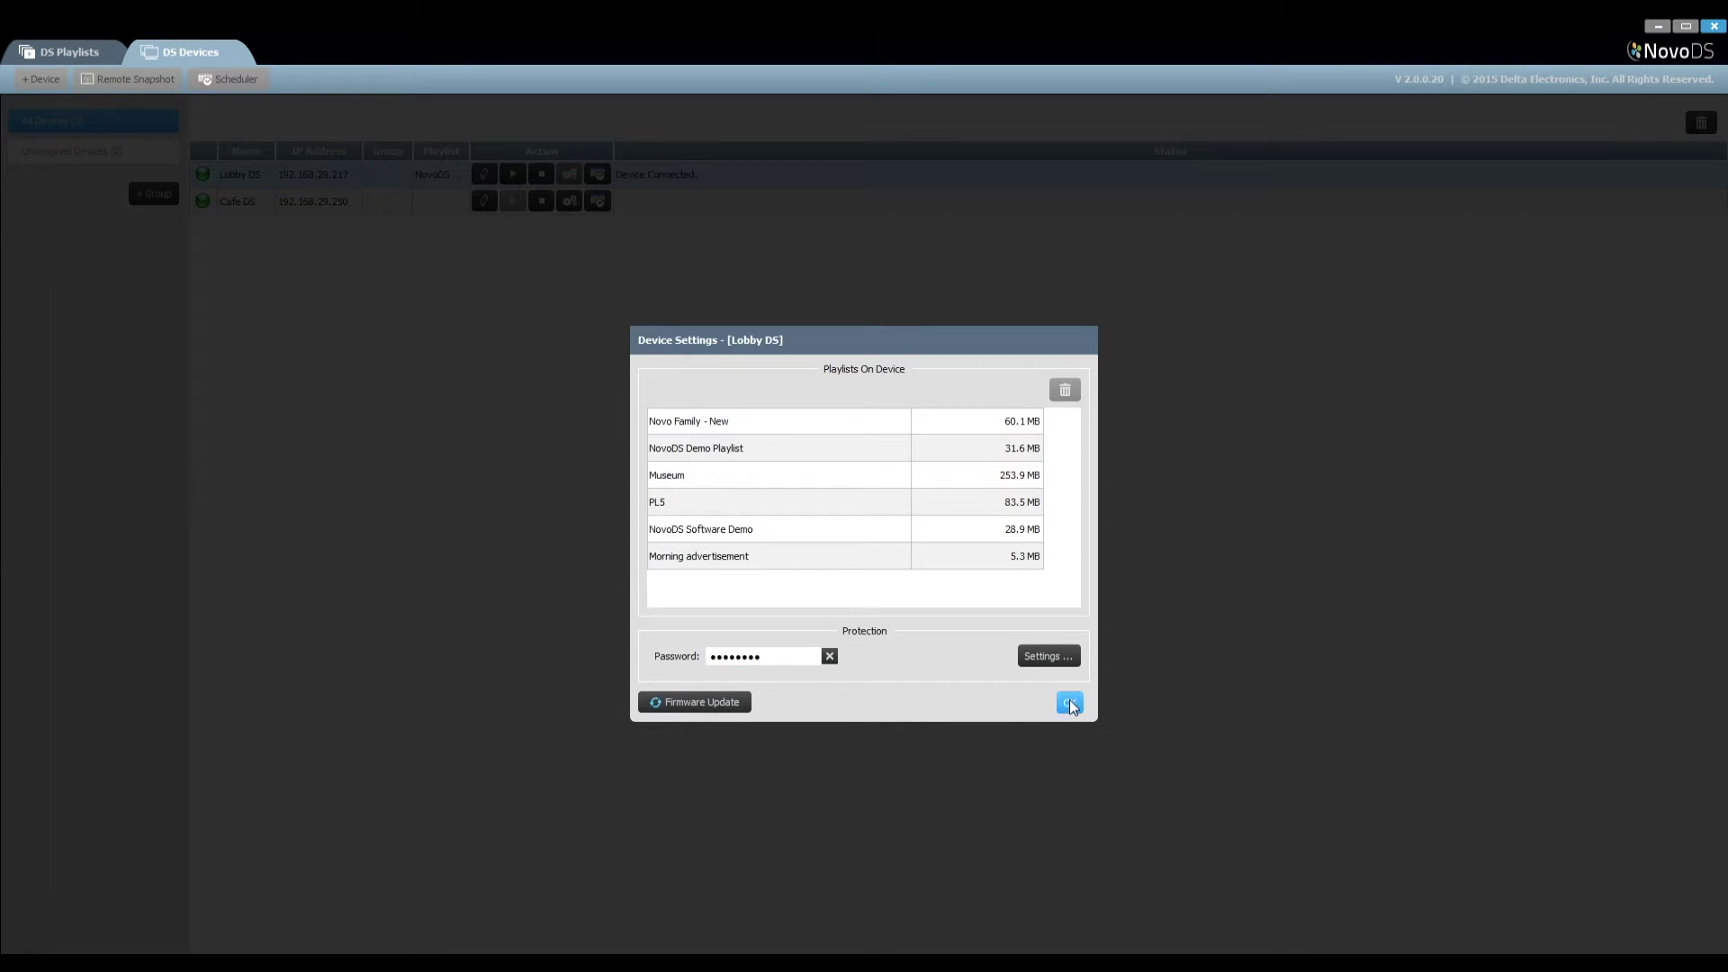
{"action": "left_click", "coordinate": [655, 173]}
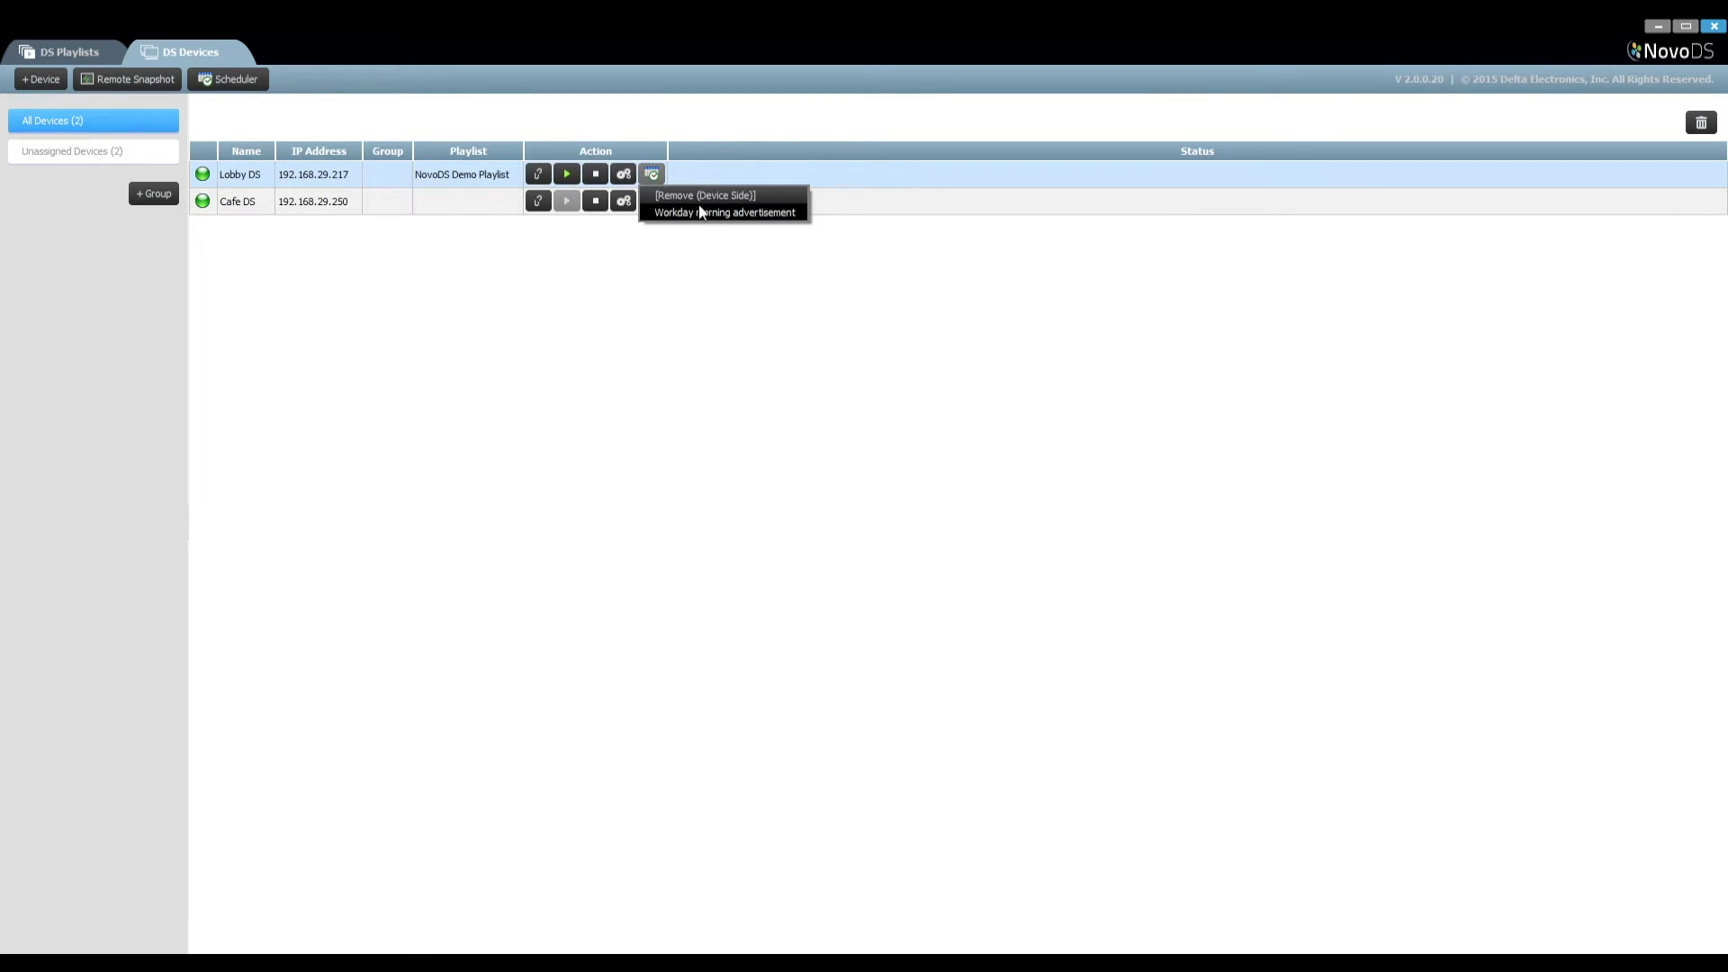
Pick Workday morning advertisement as Lobby DS's schedule.
{"action": "left_click", "coordinate": [716, 130]}
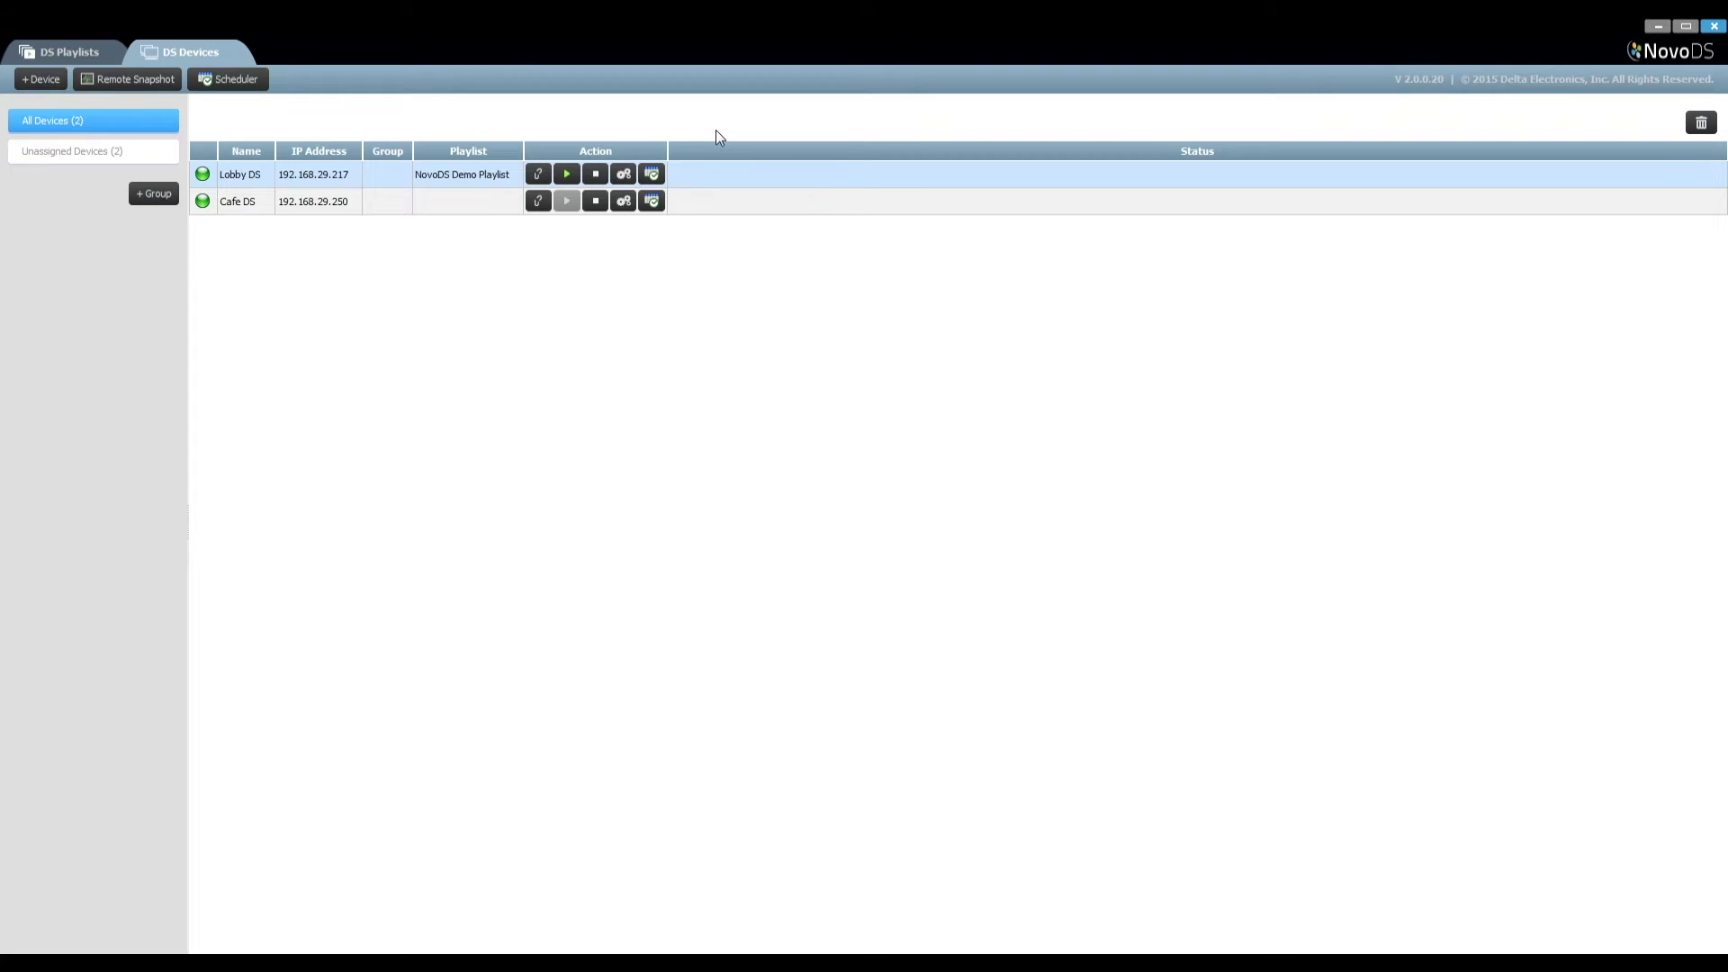
Create group '1st floor DS', described 'All NovoDS devices at the 1st floor', with Lobby DS and Cafe DS.
{"action": "left_click", "coordinate": [160, 195]}
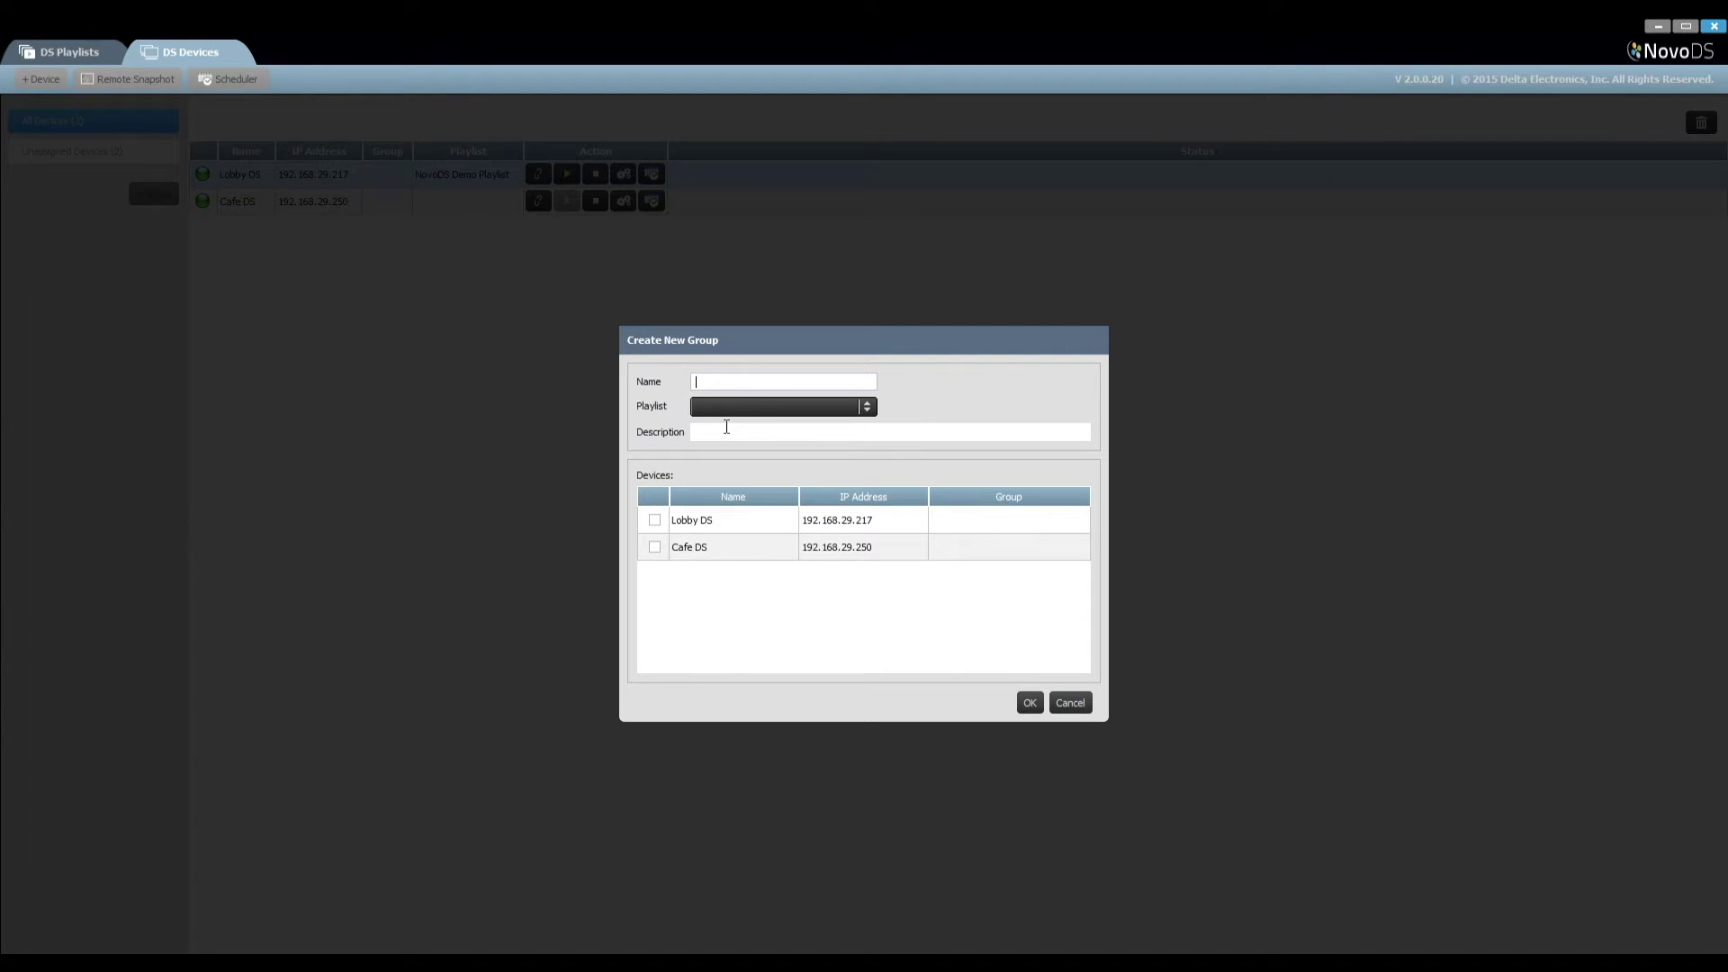
{"action": "type", "text": "1st floor DS"}
{"action": "key", "text": "Tab"}
{"action": "left_click", "coordinate": [742, 408]}
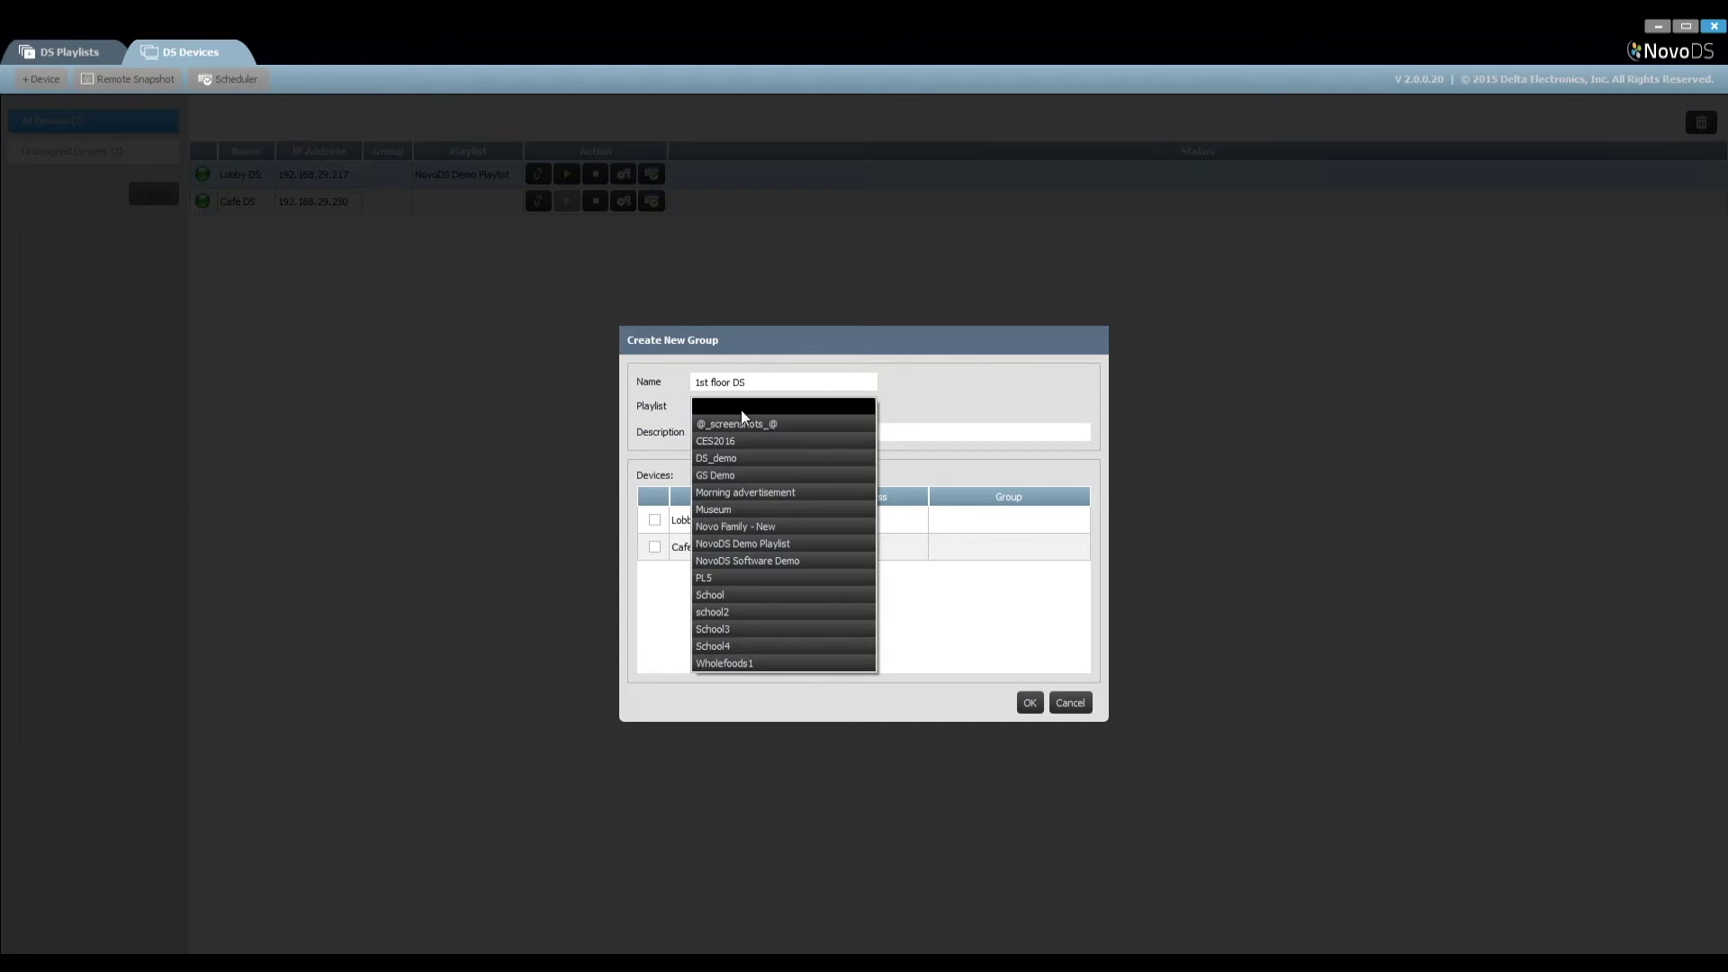
{"action": "left_click", "coordinate": [813, 433]}
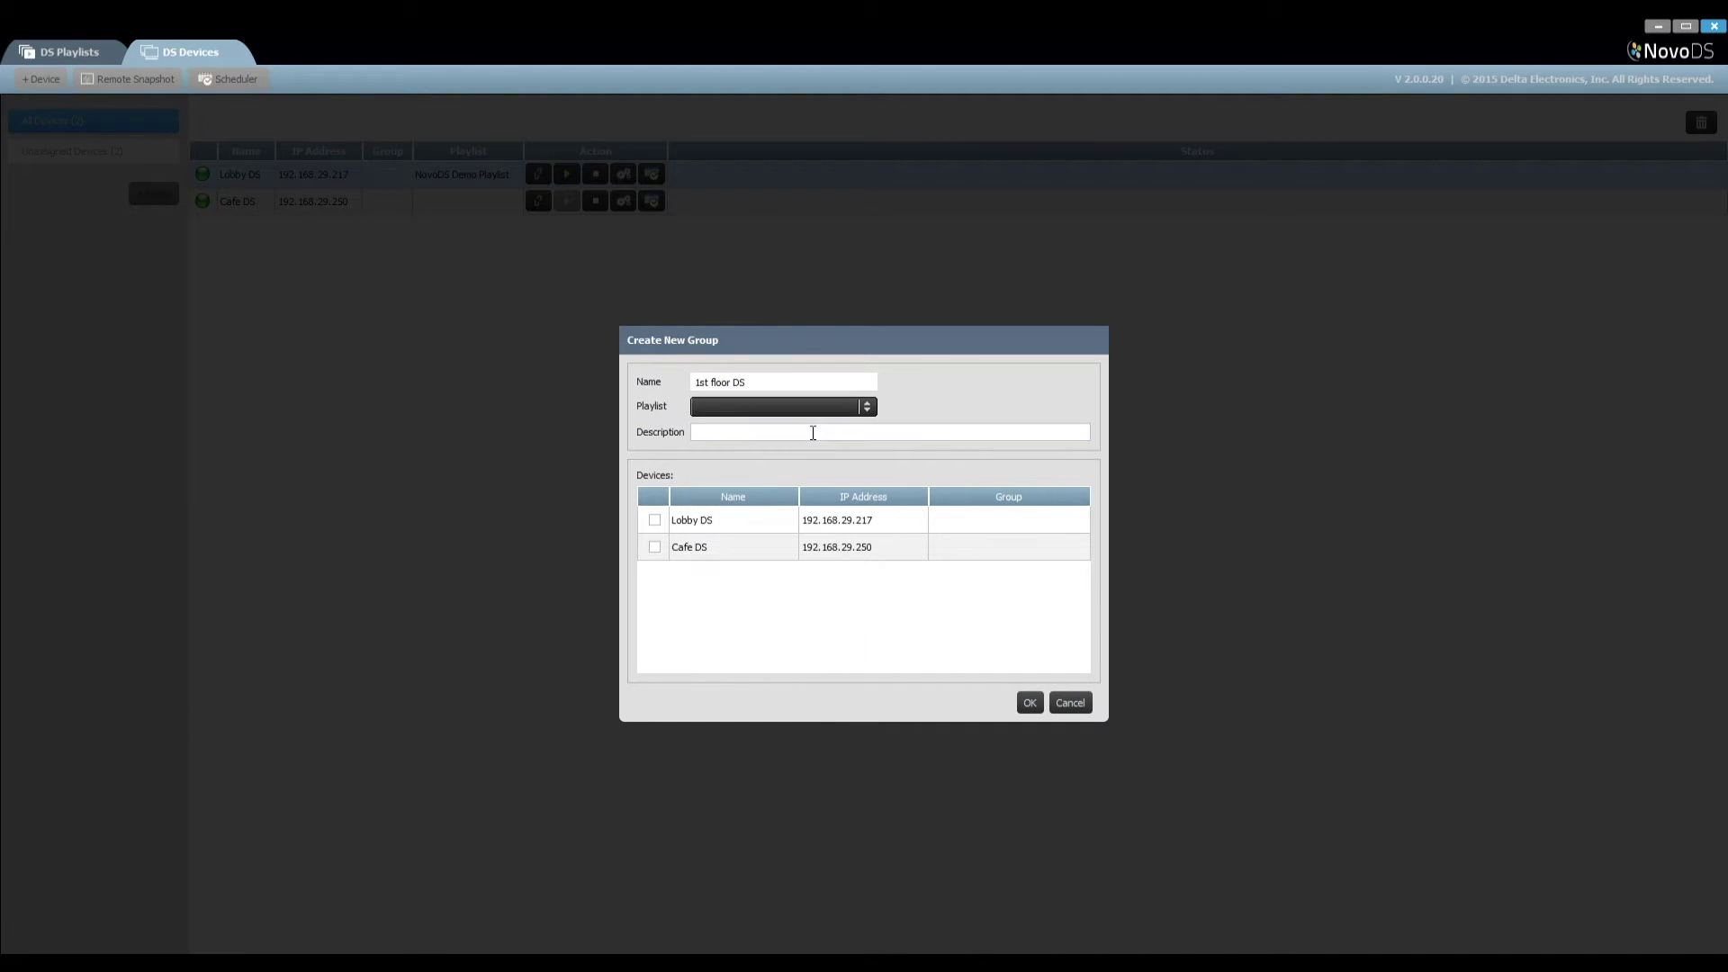
{"action": "type", "text": "All NovoDS devices at the 1st floor"}
{"action": "left_click", "coordinate": [654, 521]}
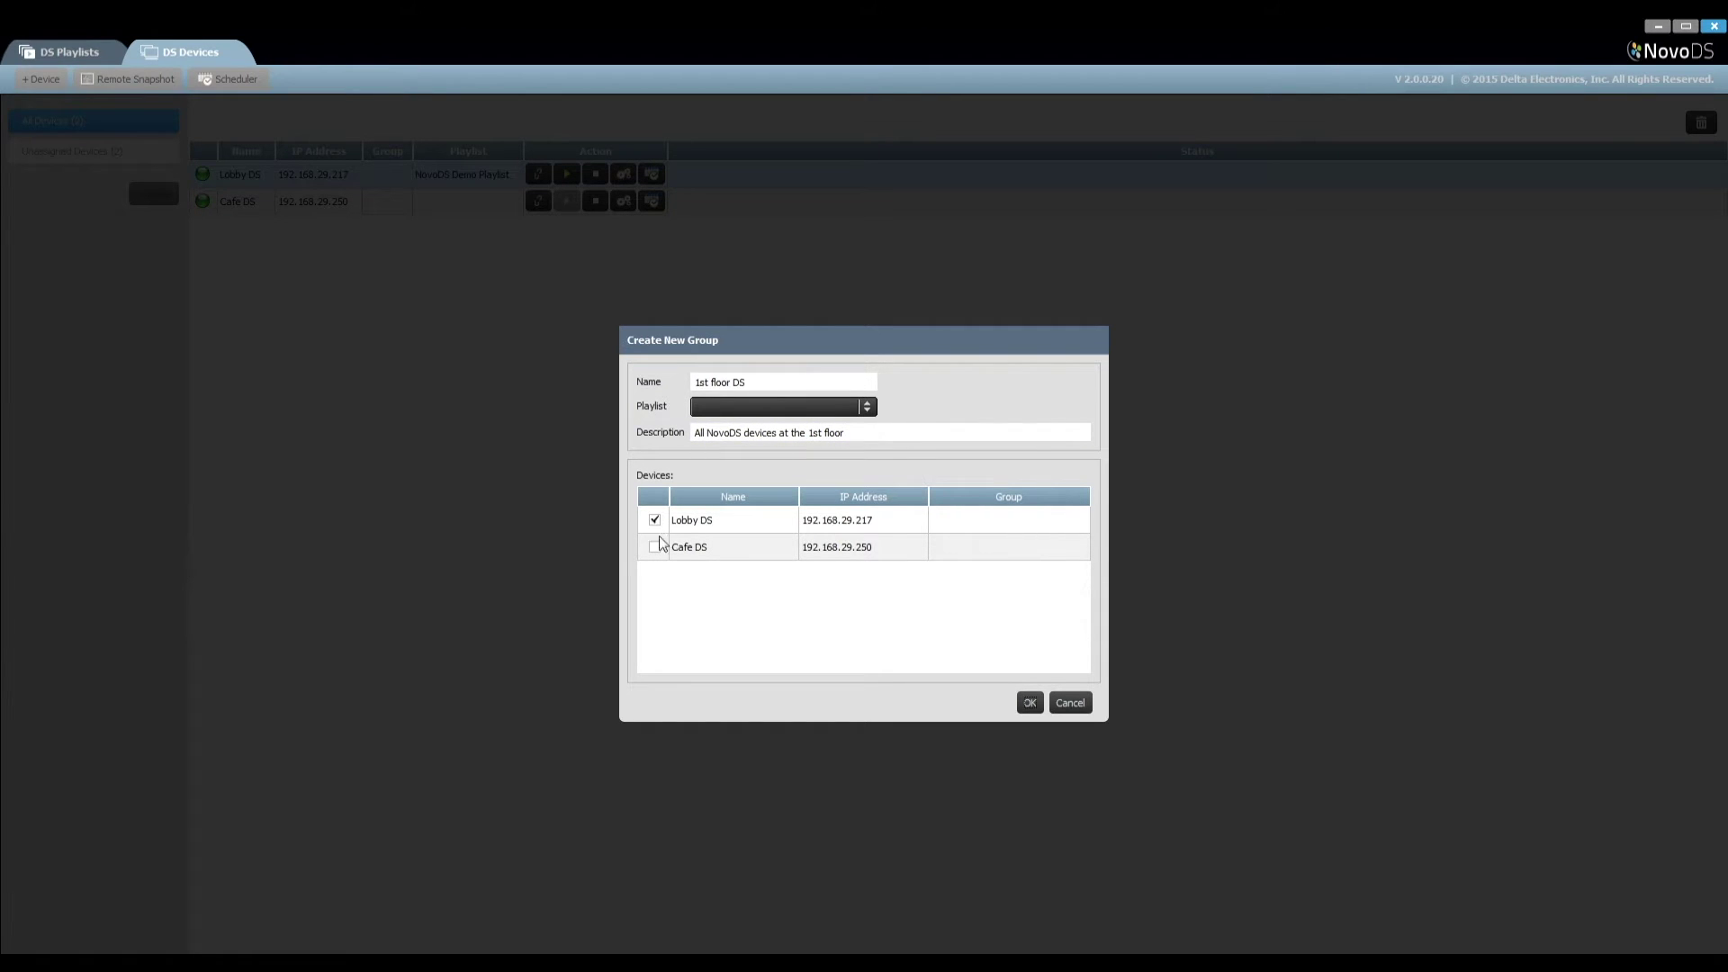
{"action": "left_click", "coordinate": [654, 548]}
{"action": "left_click", "coordinate": [1029, 703]}
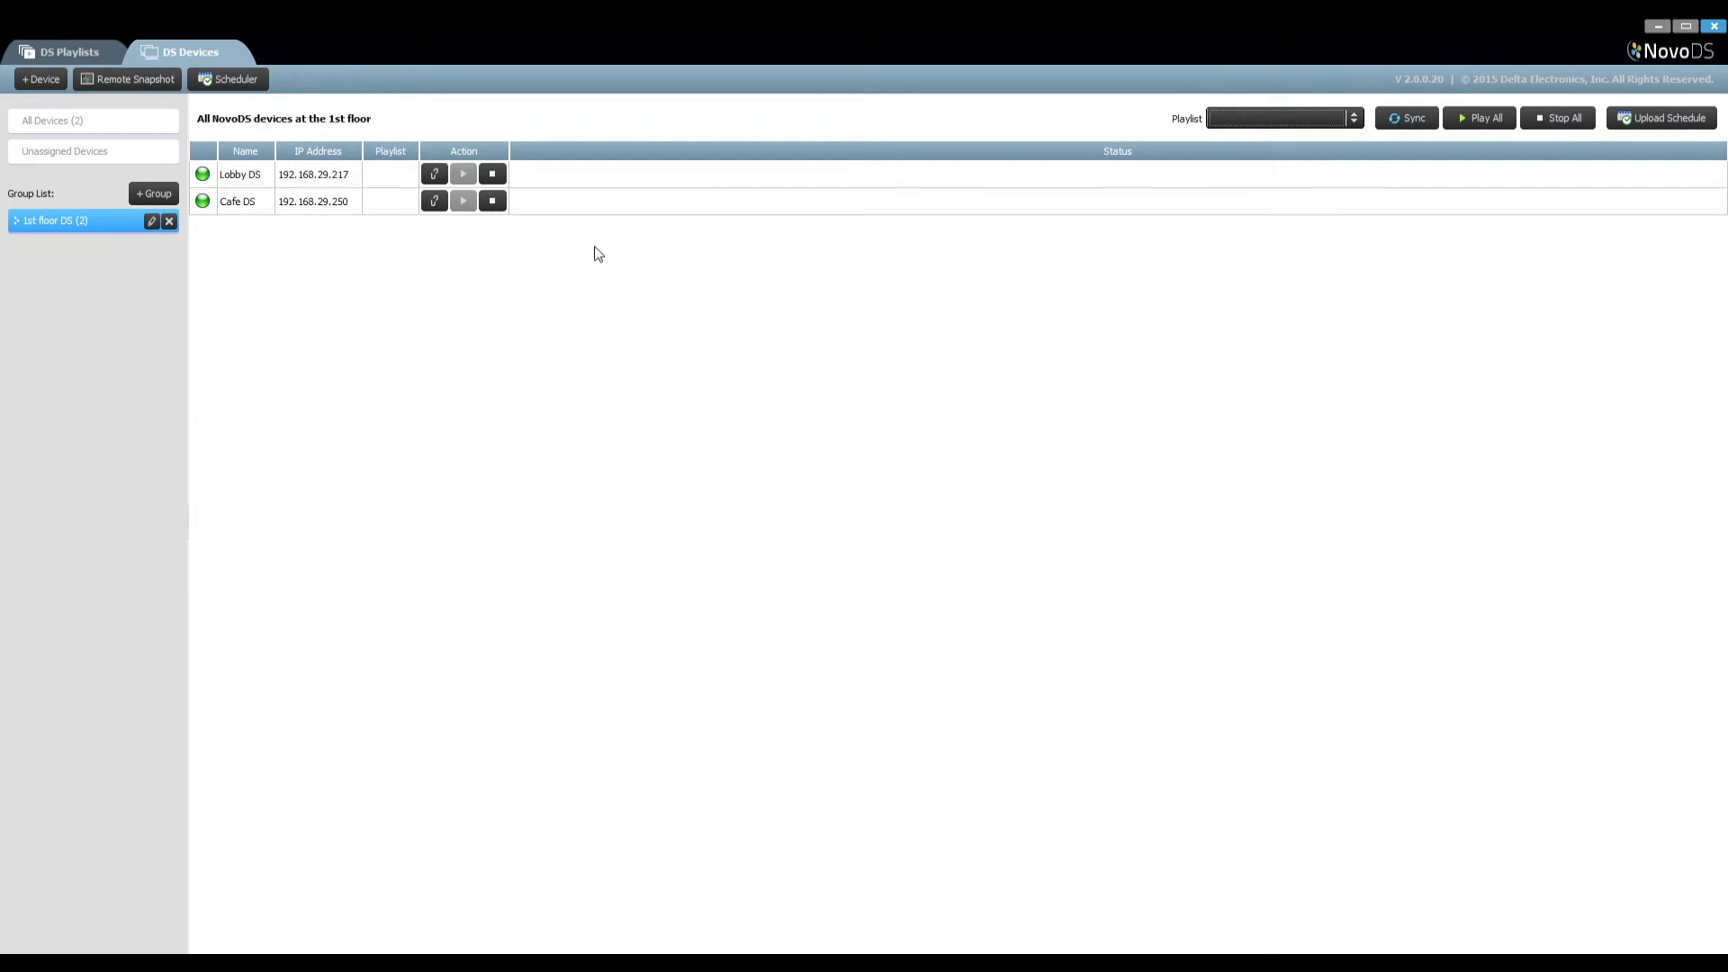
{"action": "left_click", "coordinate": [1352, 122]}
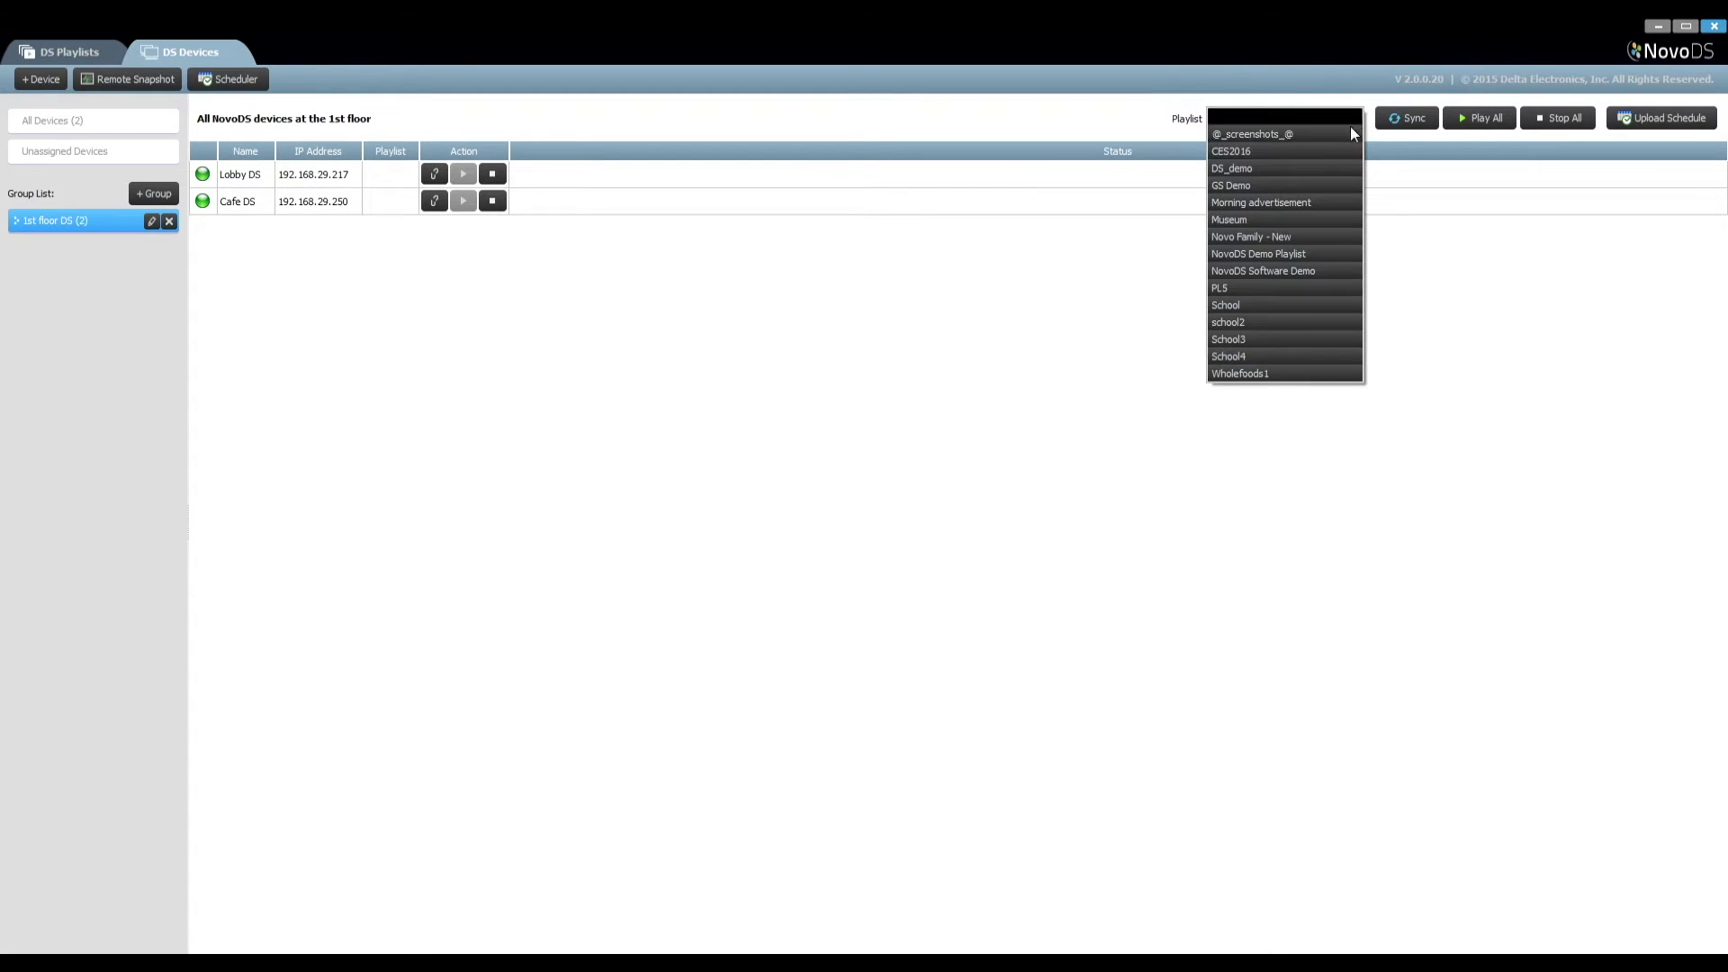
{"action": "left_click", "coordinate": [1321, 269]}
{"action": "left_click", "coordinate": [1409, 122]}
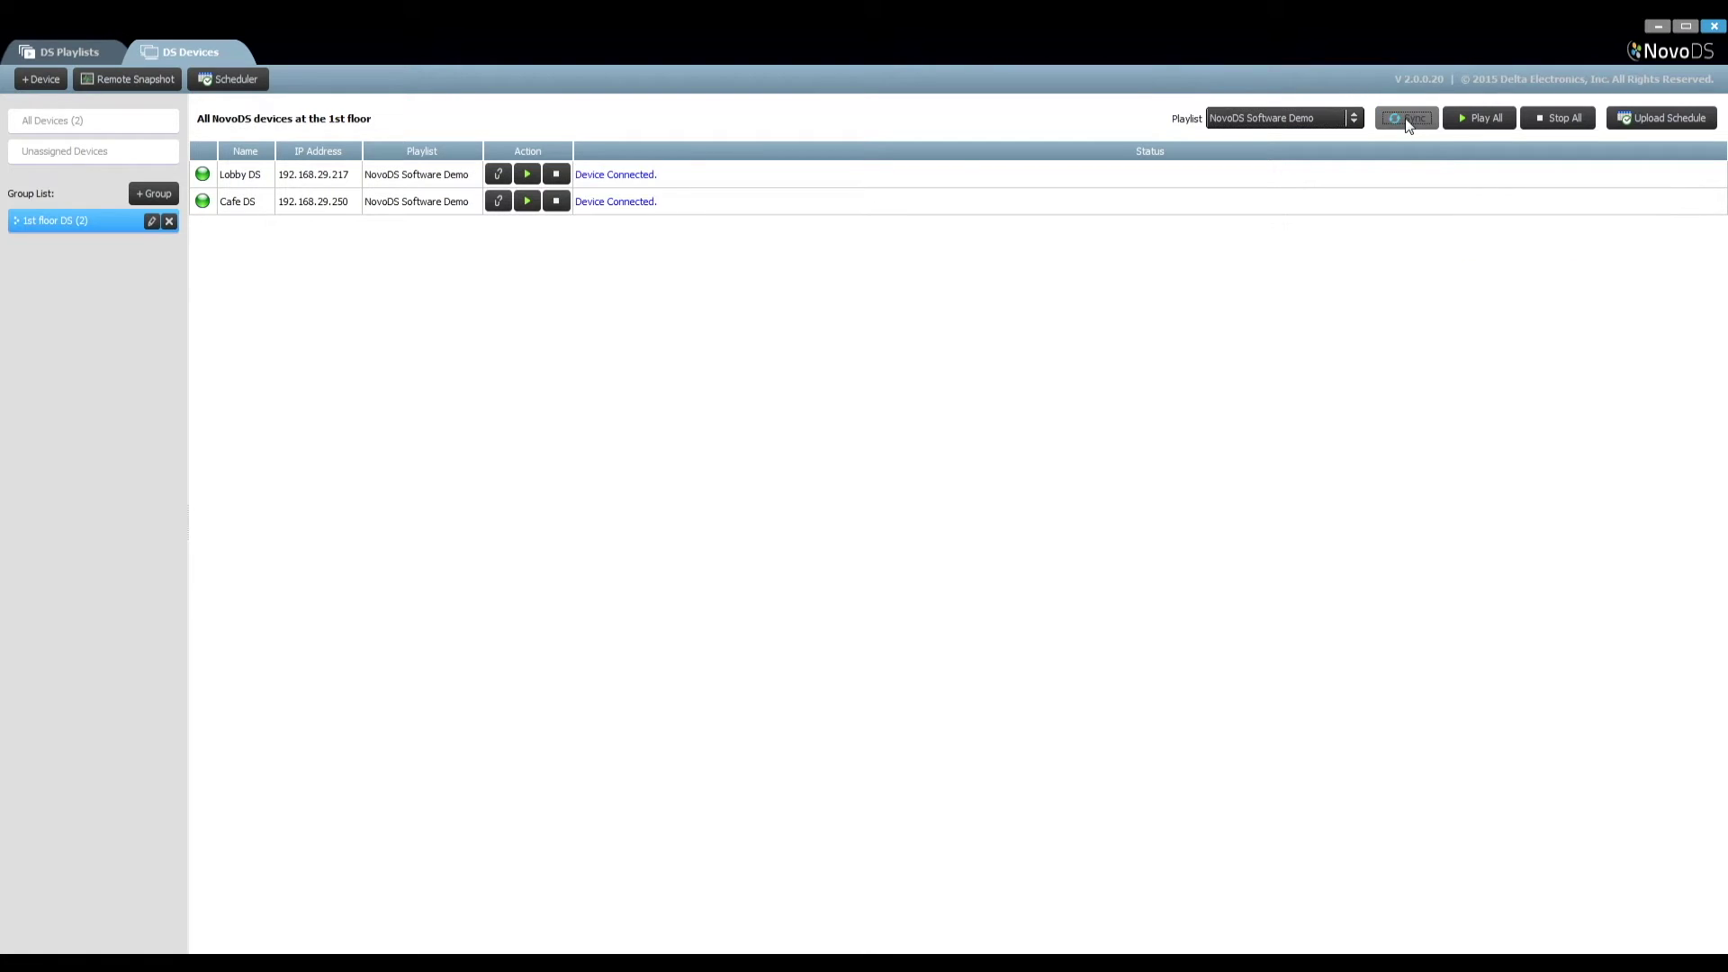
{"action": "left_click", "coordinate": [1481, 123]}
{"action": "left_click", "coordinate": [1557, 121]}
{"action": "left_click", "coordinate": [1626, 119]}
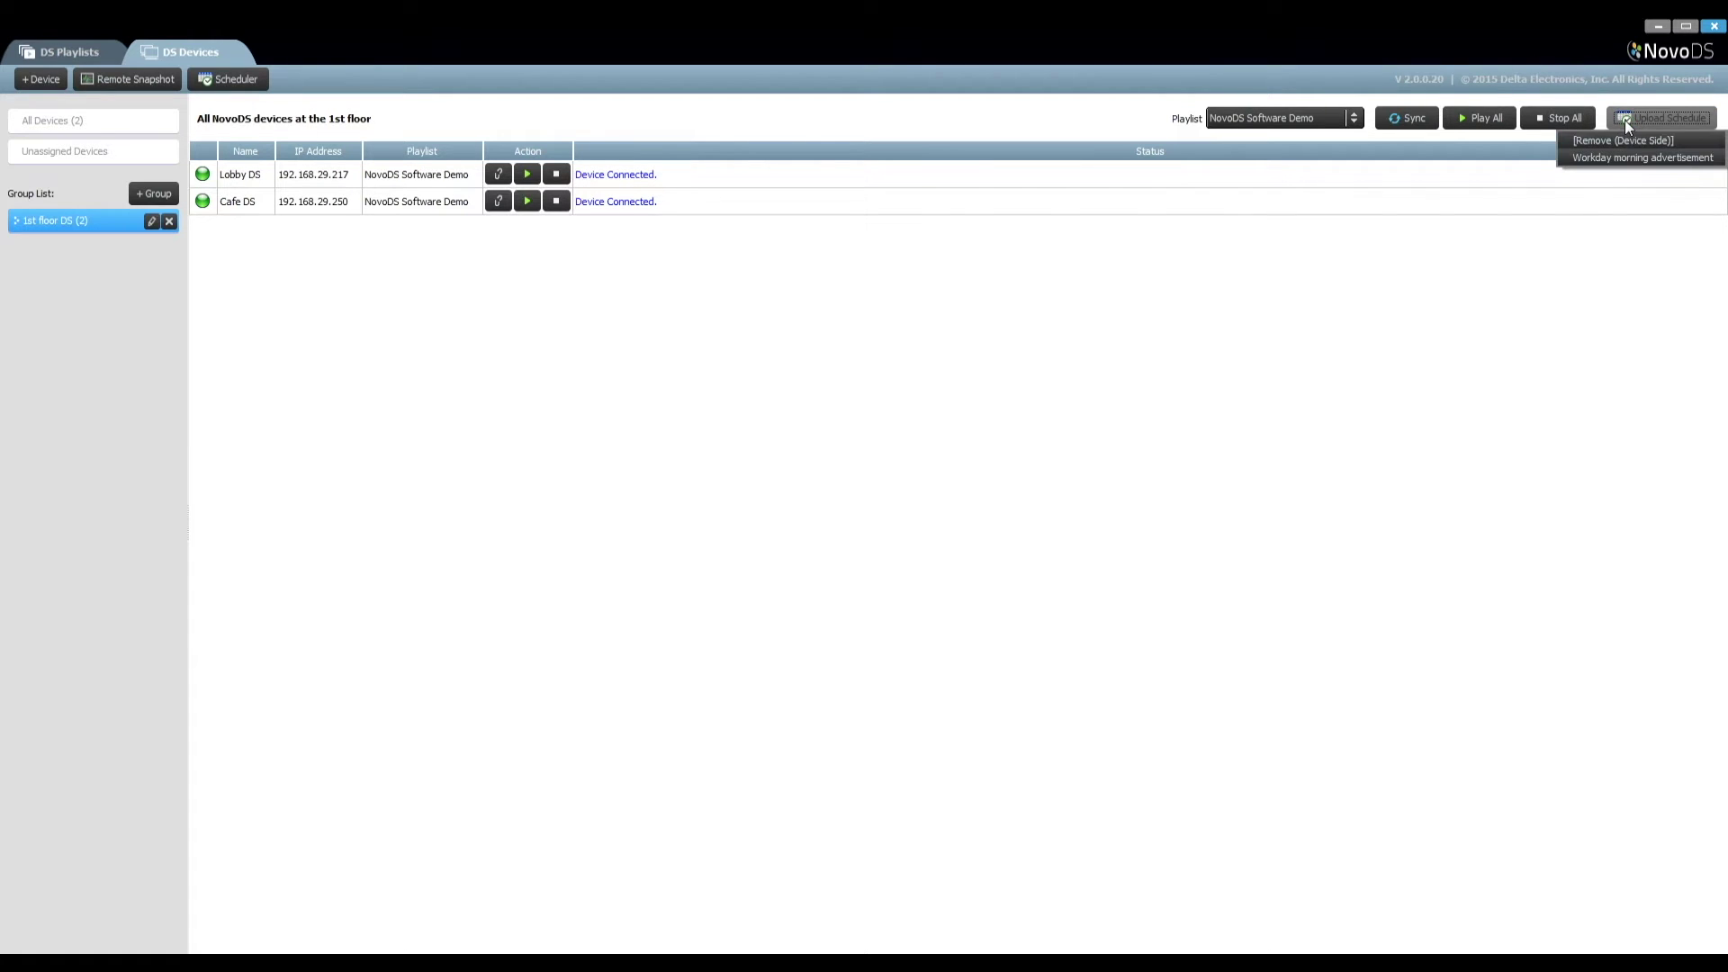
{"action": "left_click", "coordinate": [1094, 248]}
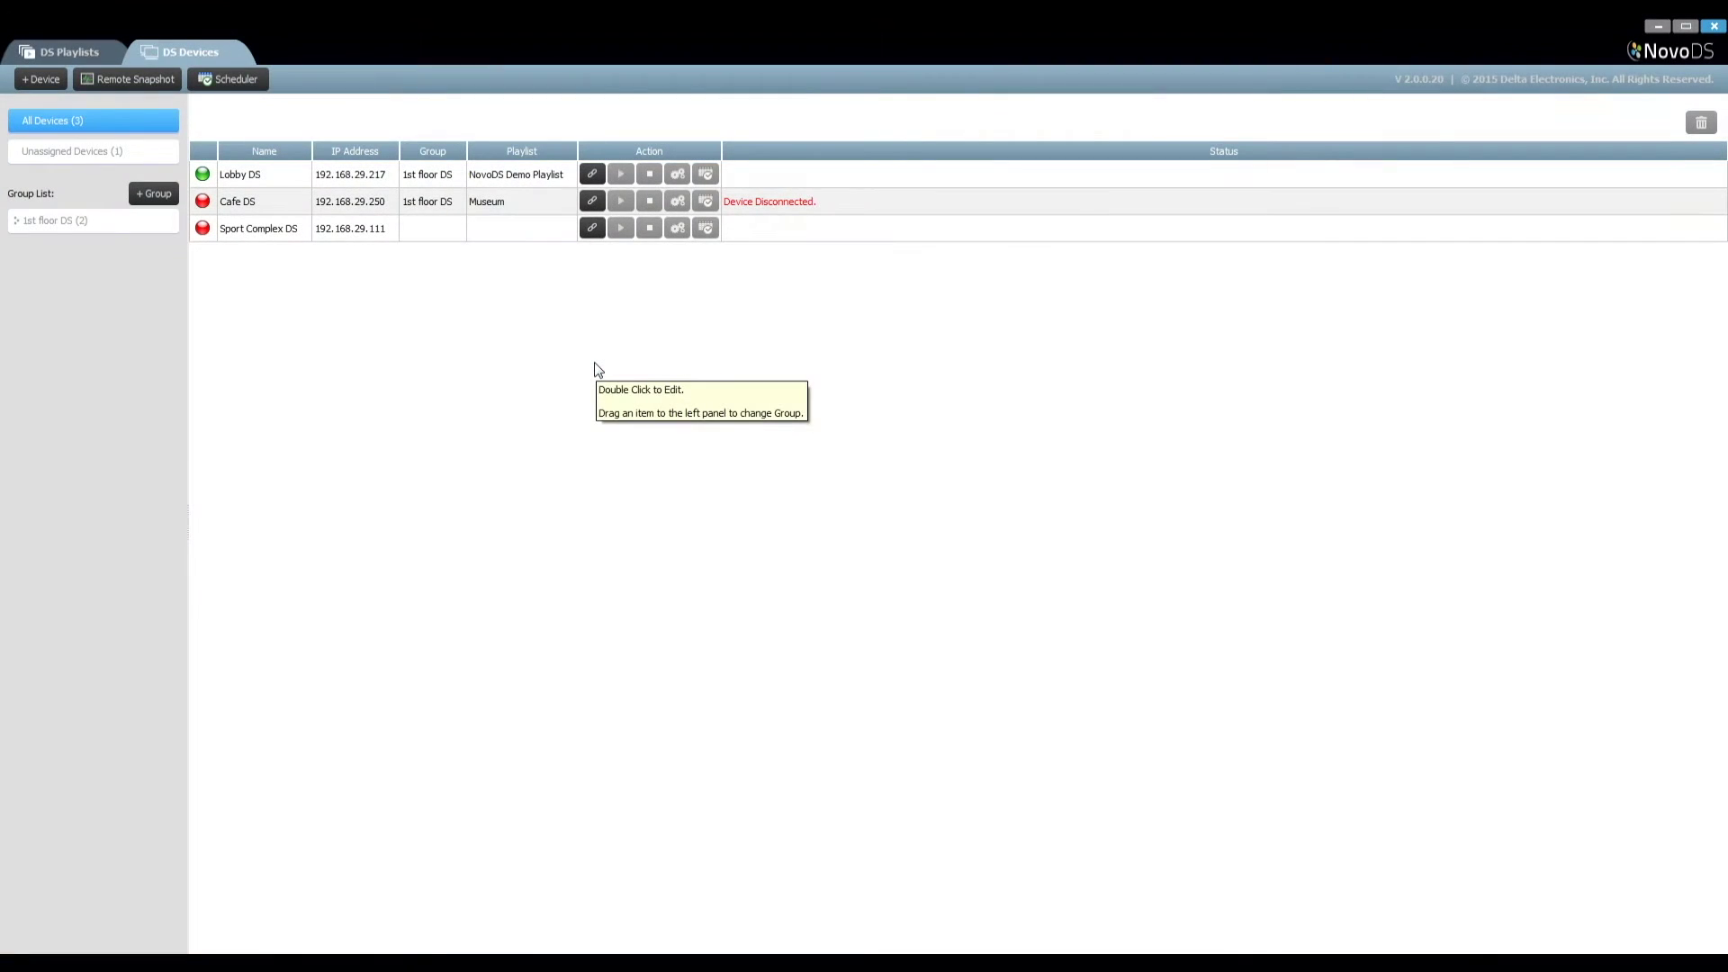
In the Scheduler, add a schedule named 'Workday morning advertisement'.
{"action": "left_click", "coordinate": [242, 82]}
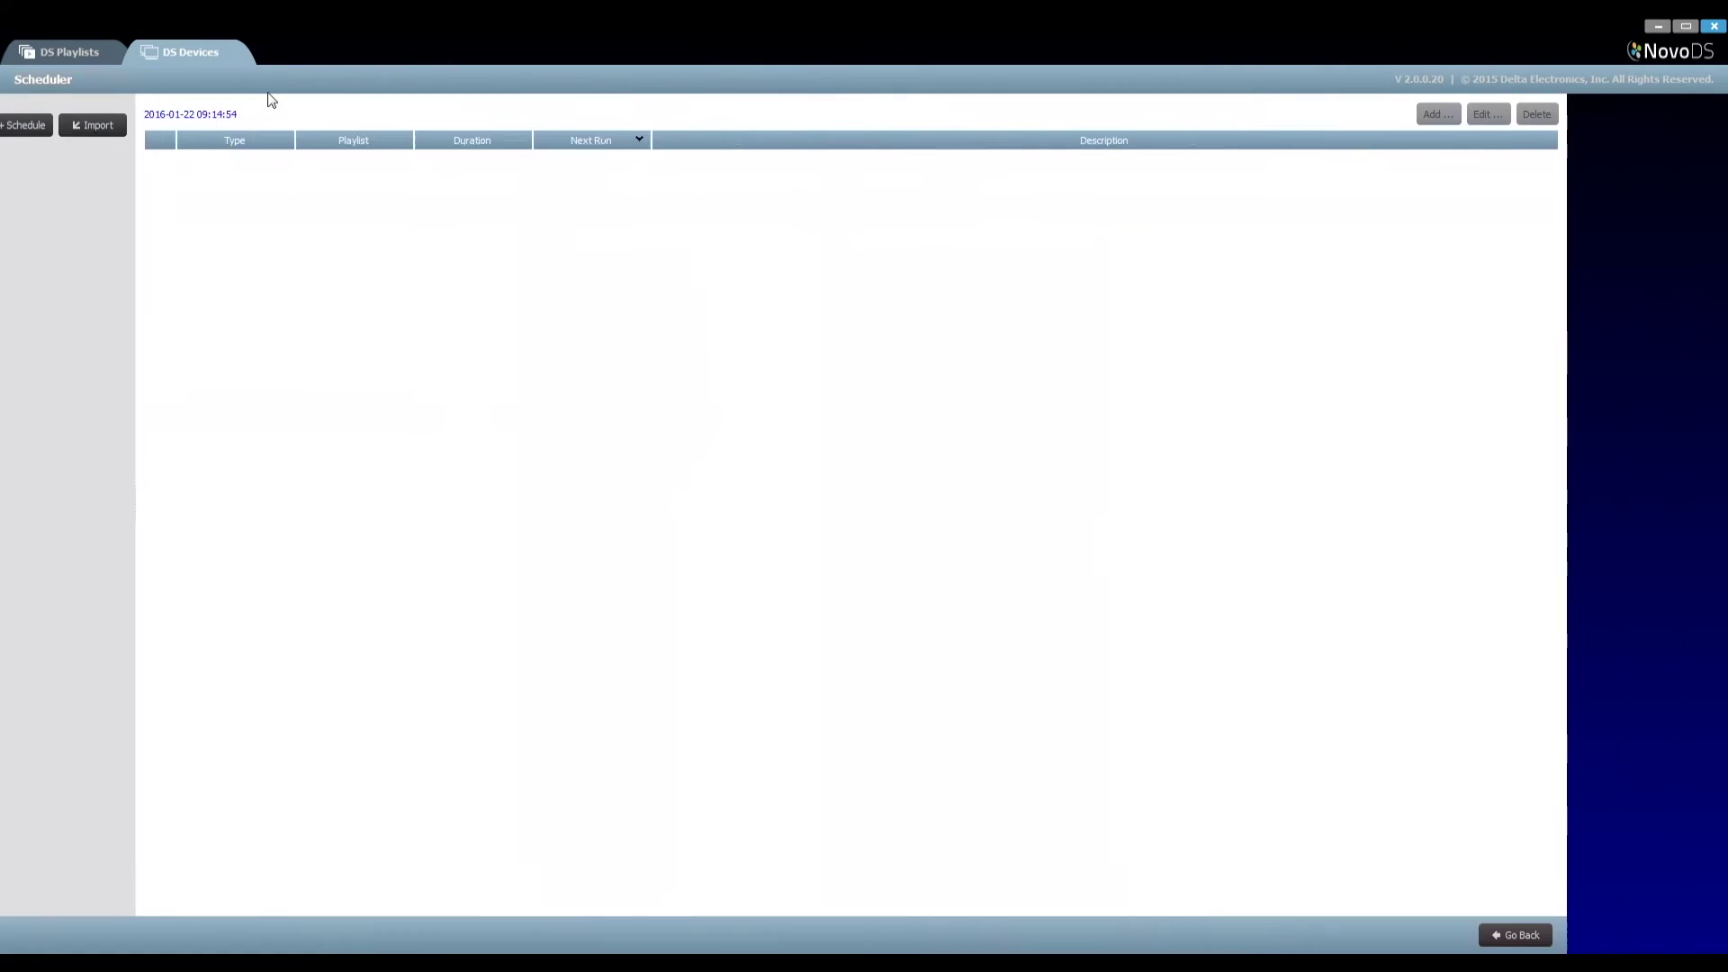
{"action": "left_click", "coordinate": [182, 126]}
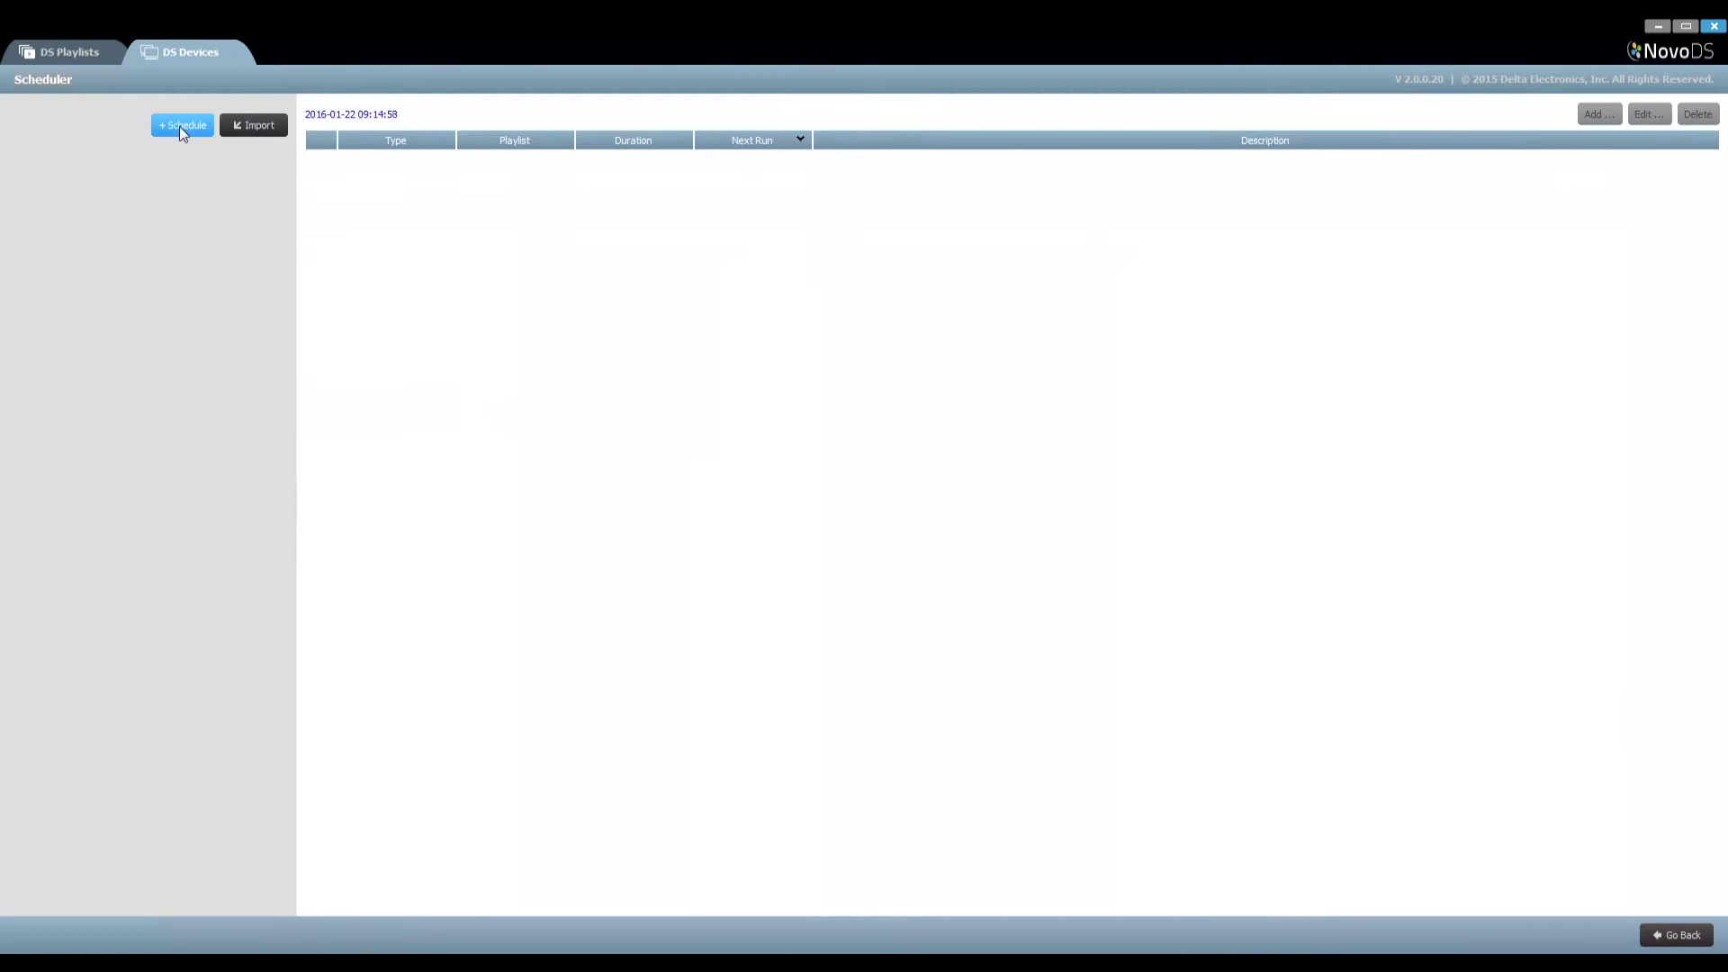
{"action": "type", "text": "Work"}
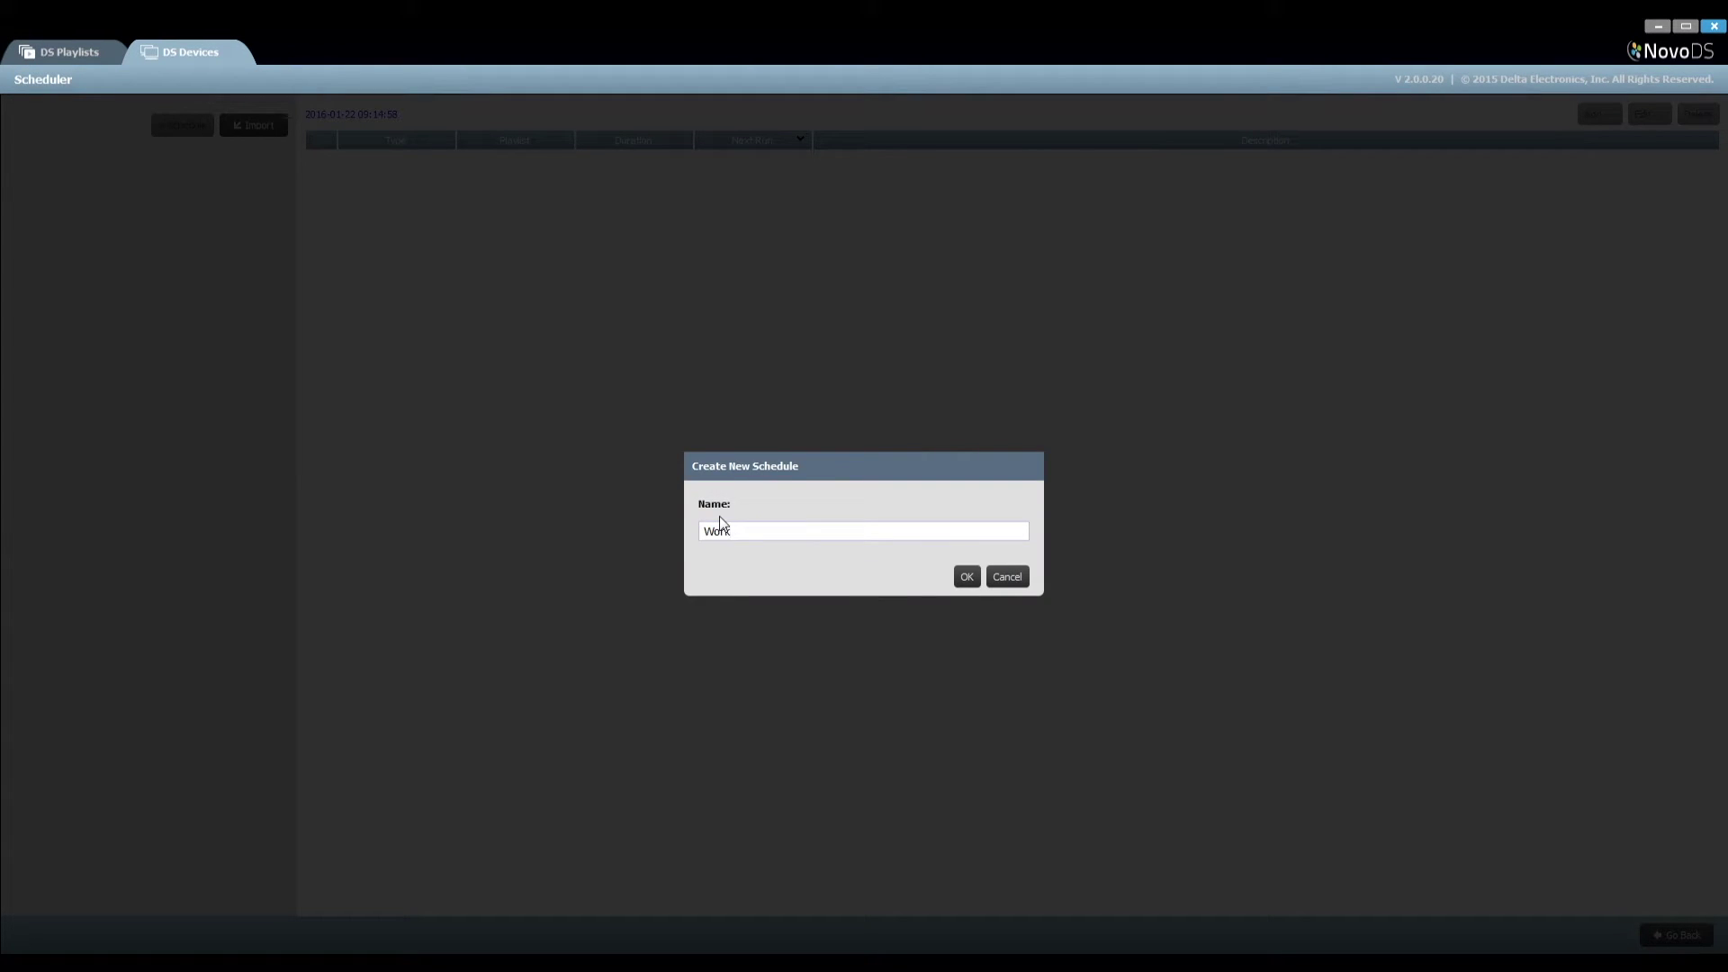
{"action": "type", "text": "day morning advertisement"}
{"action": "left_click", "coordinate": [976, 580]}
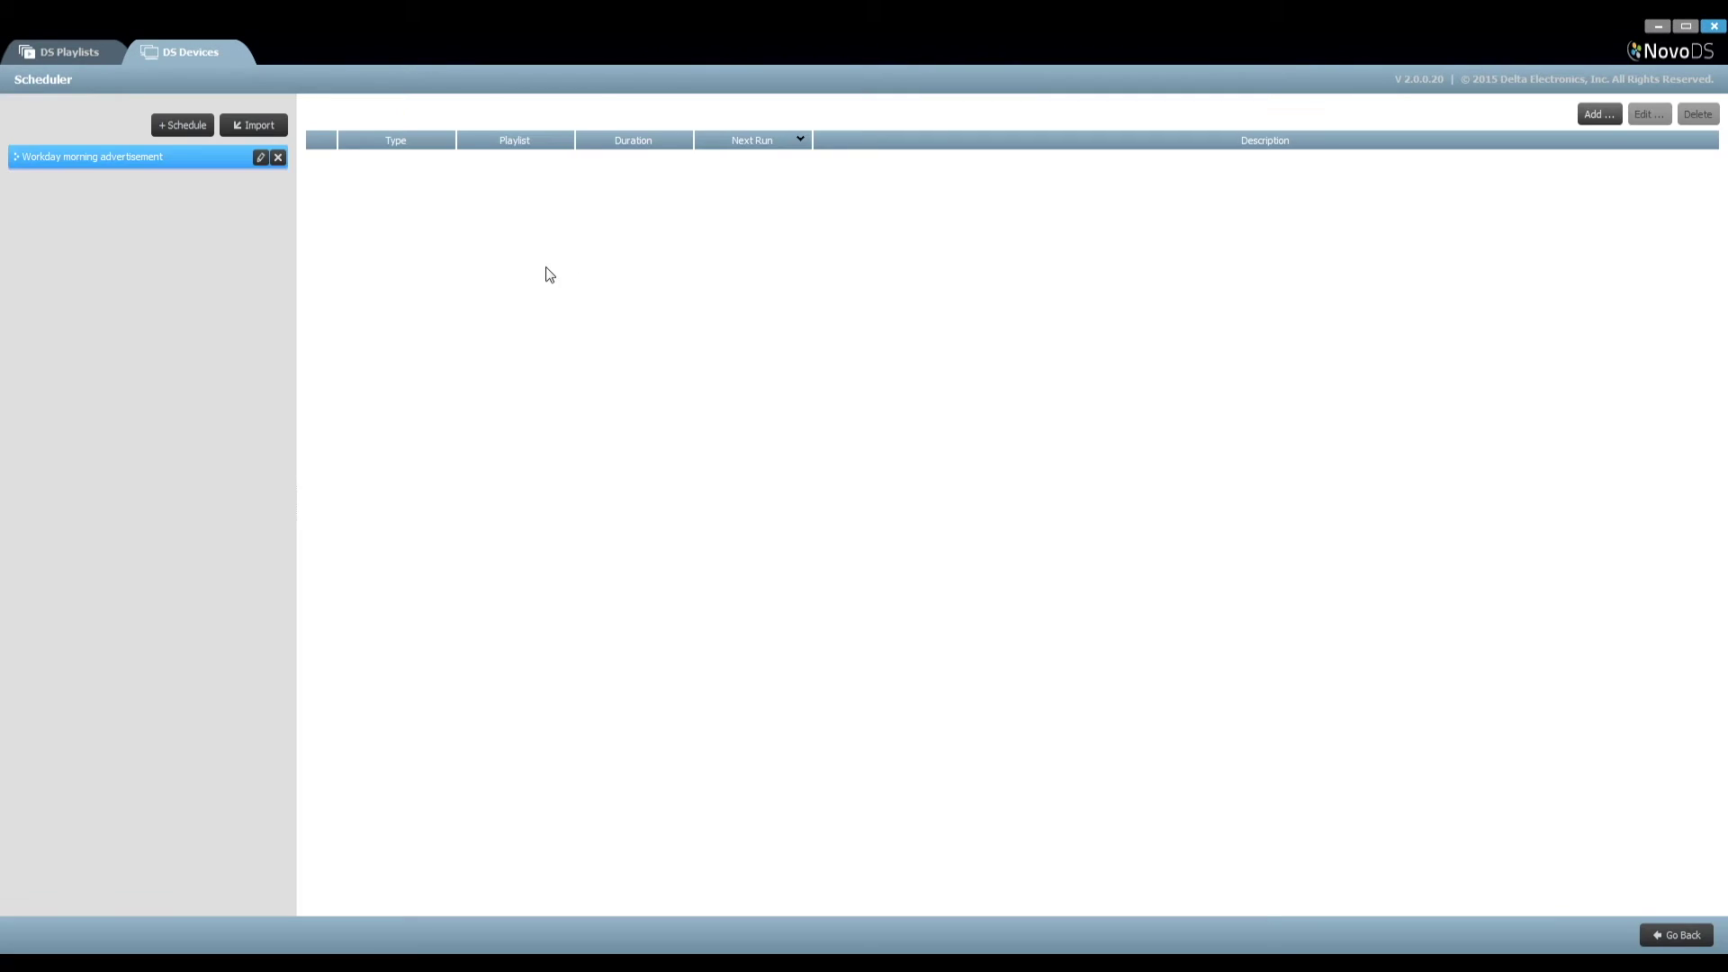
Add a weekly item described 'Workday morning advertisement' using the Morning advertisement playlist.
{"action": "left_click", "coordinate": [1621, 115]}
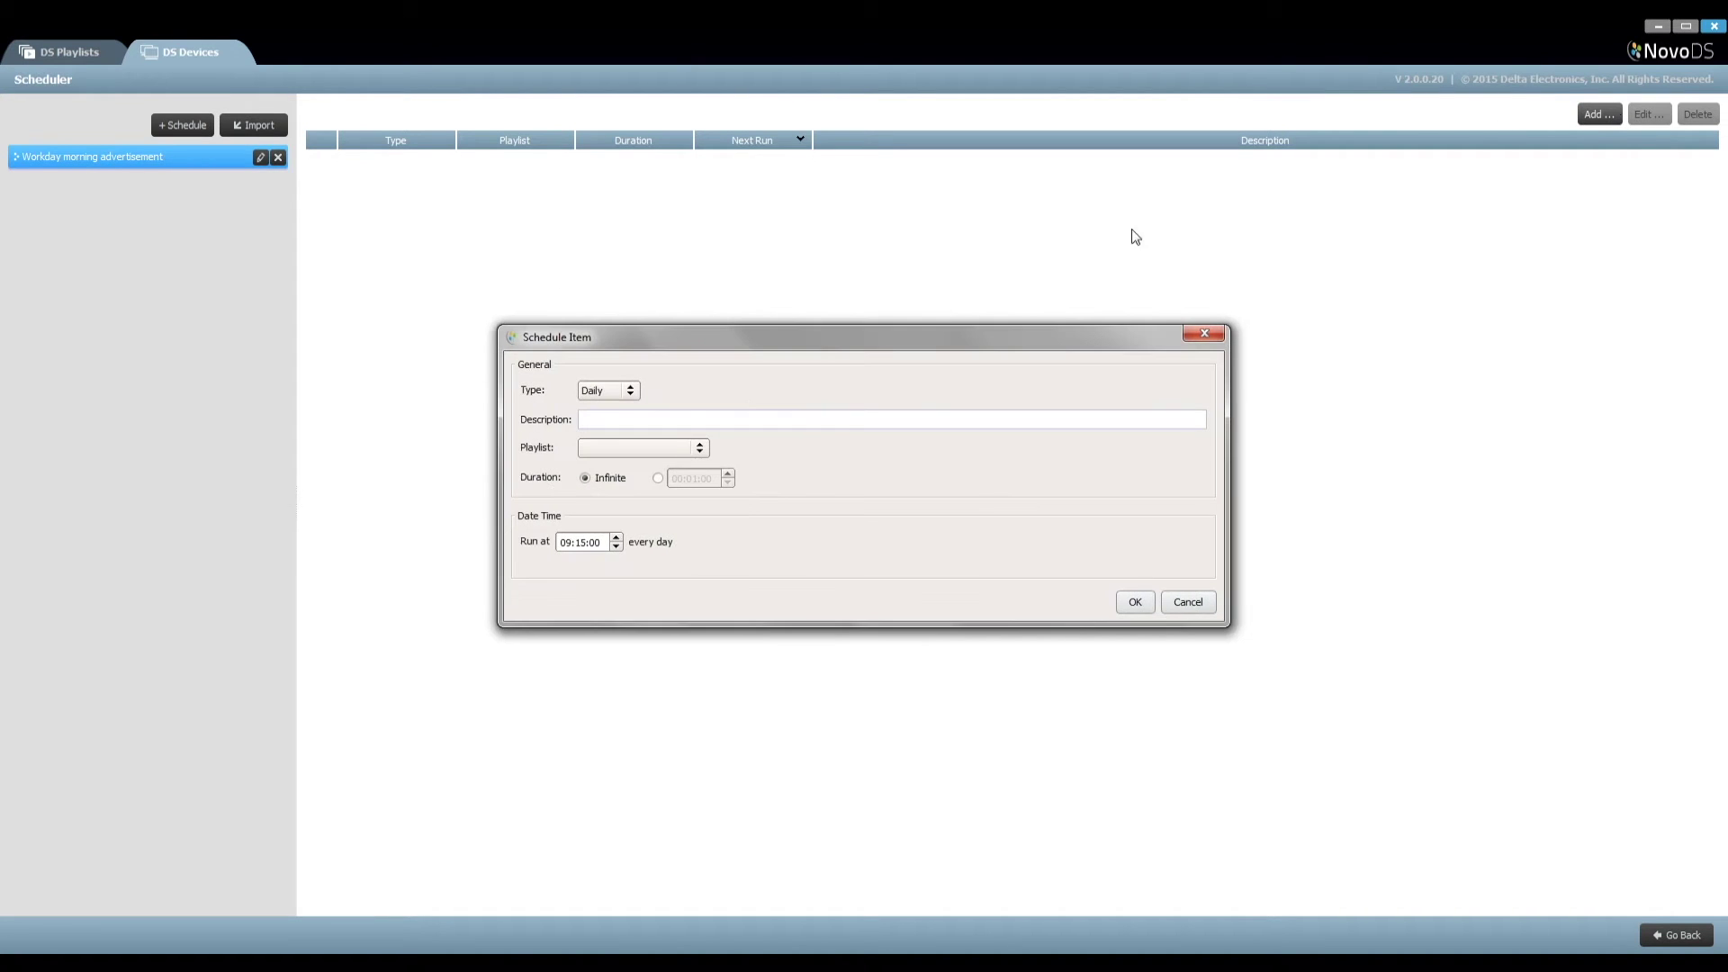
{"action": "left_click", "coordinate": [631, 391]}
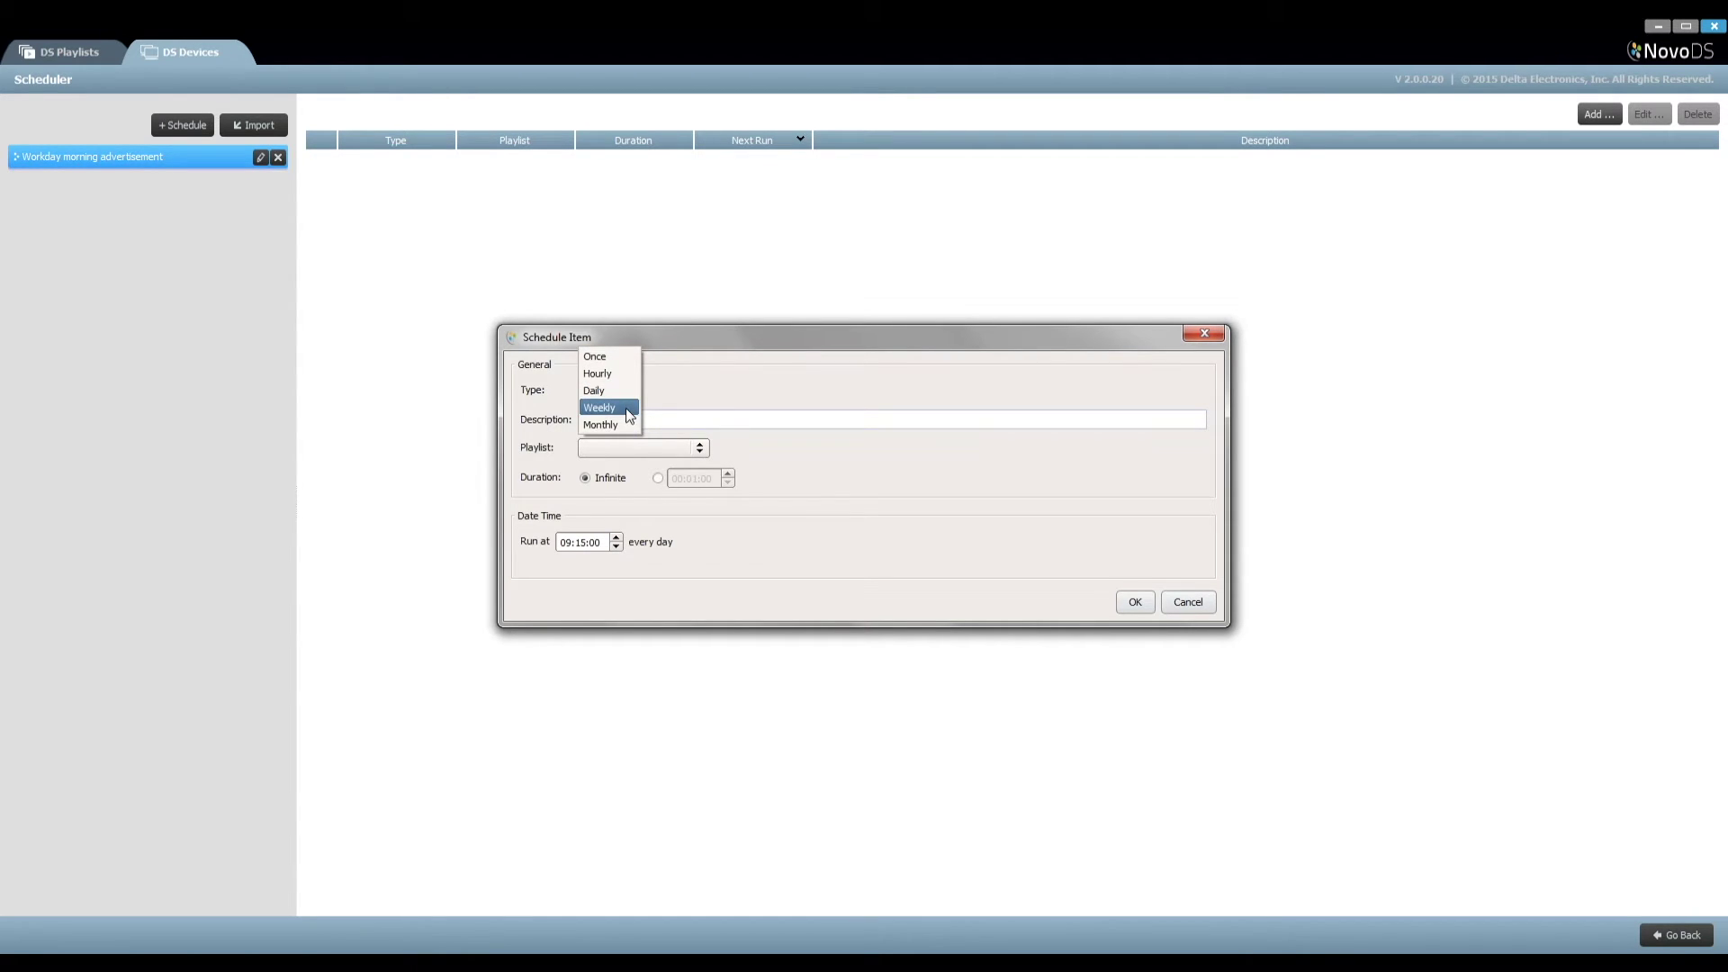
{"action": "left_click", "coordinate": [625, 409]}
{"action": "left_click", "coordinate": [624, 416]}
{"action": "type", "text": "W"}
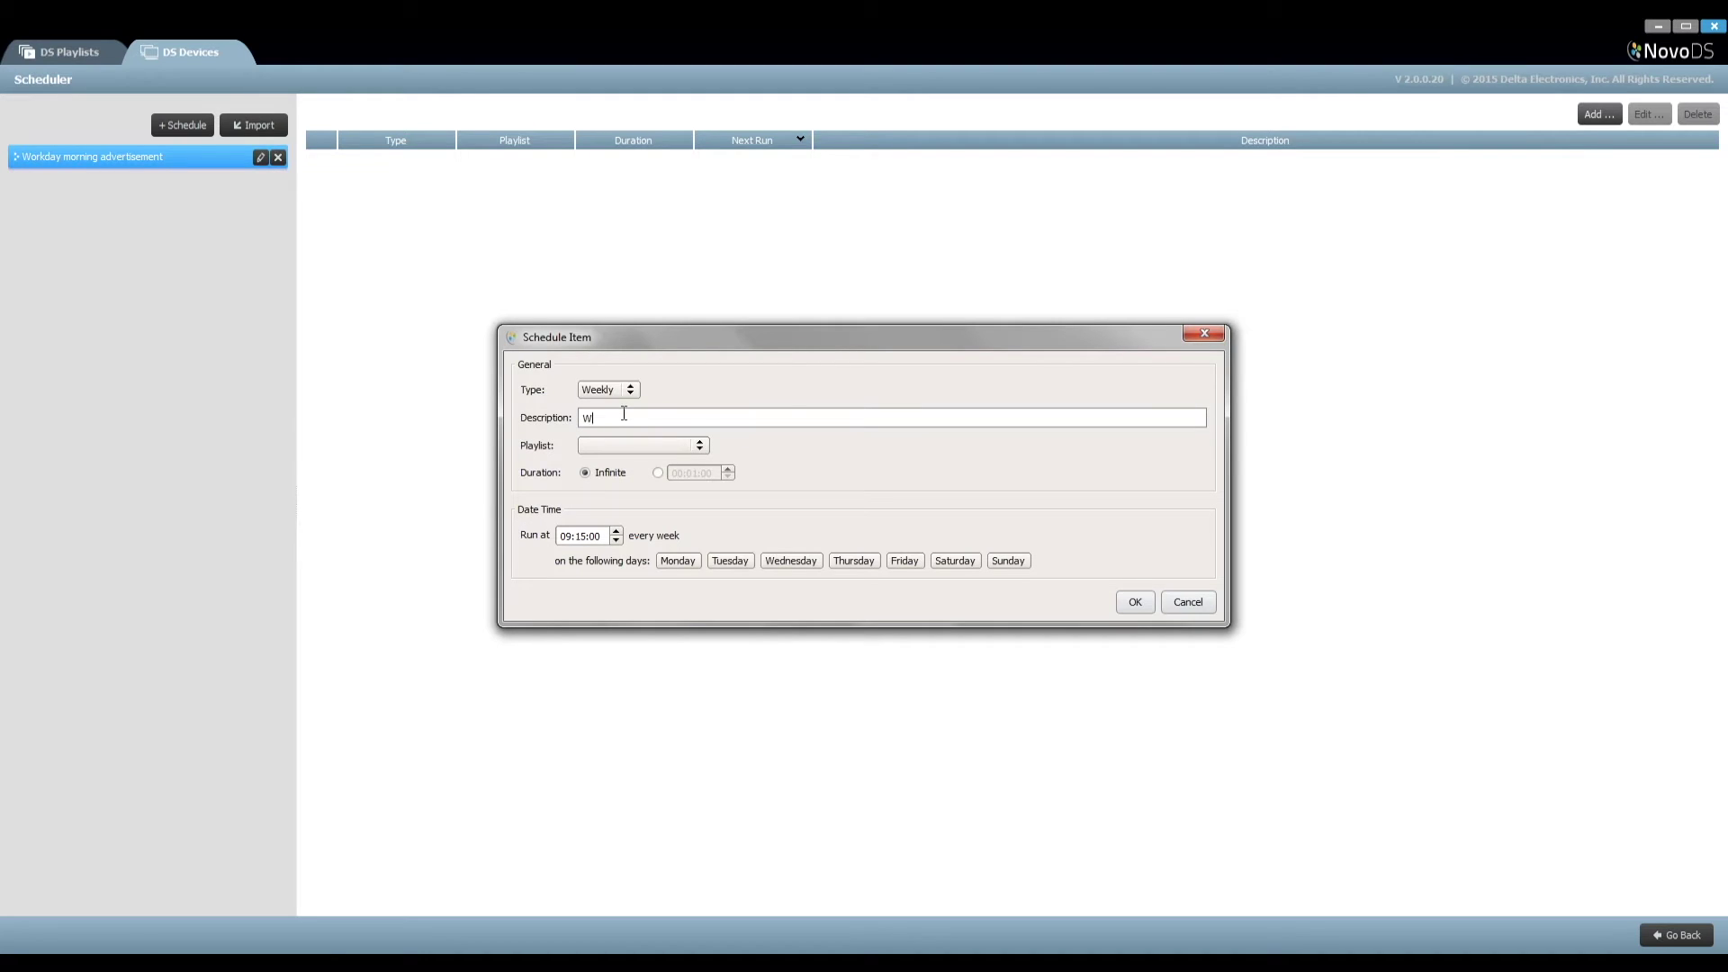
{"action": "type", "text": "orkday morning advertisement"}
{"action": "key", "text": "Tab"}
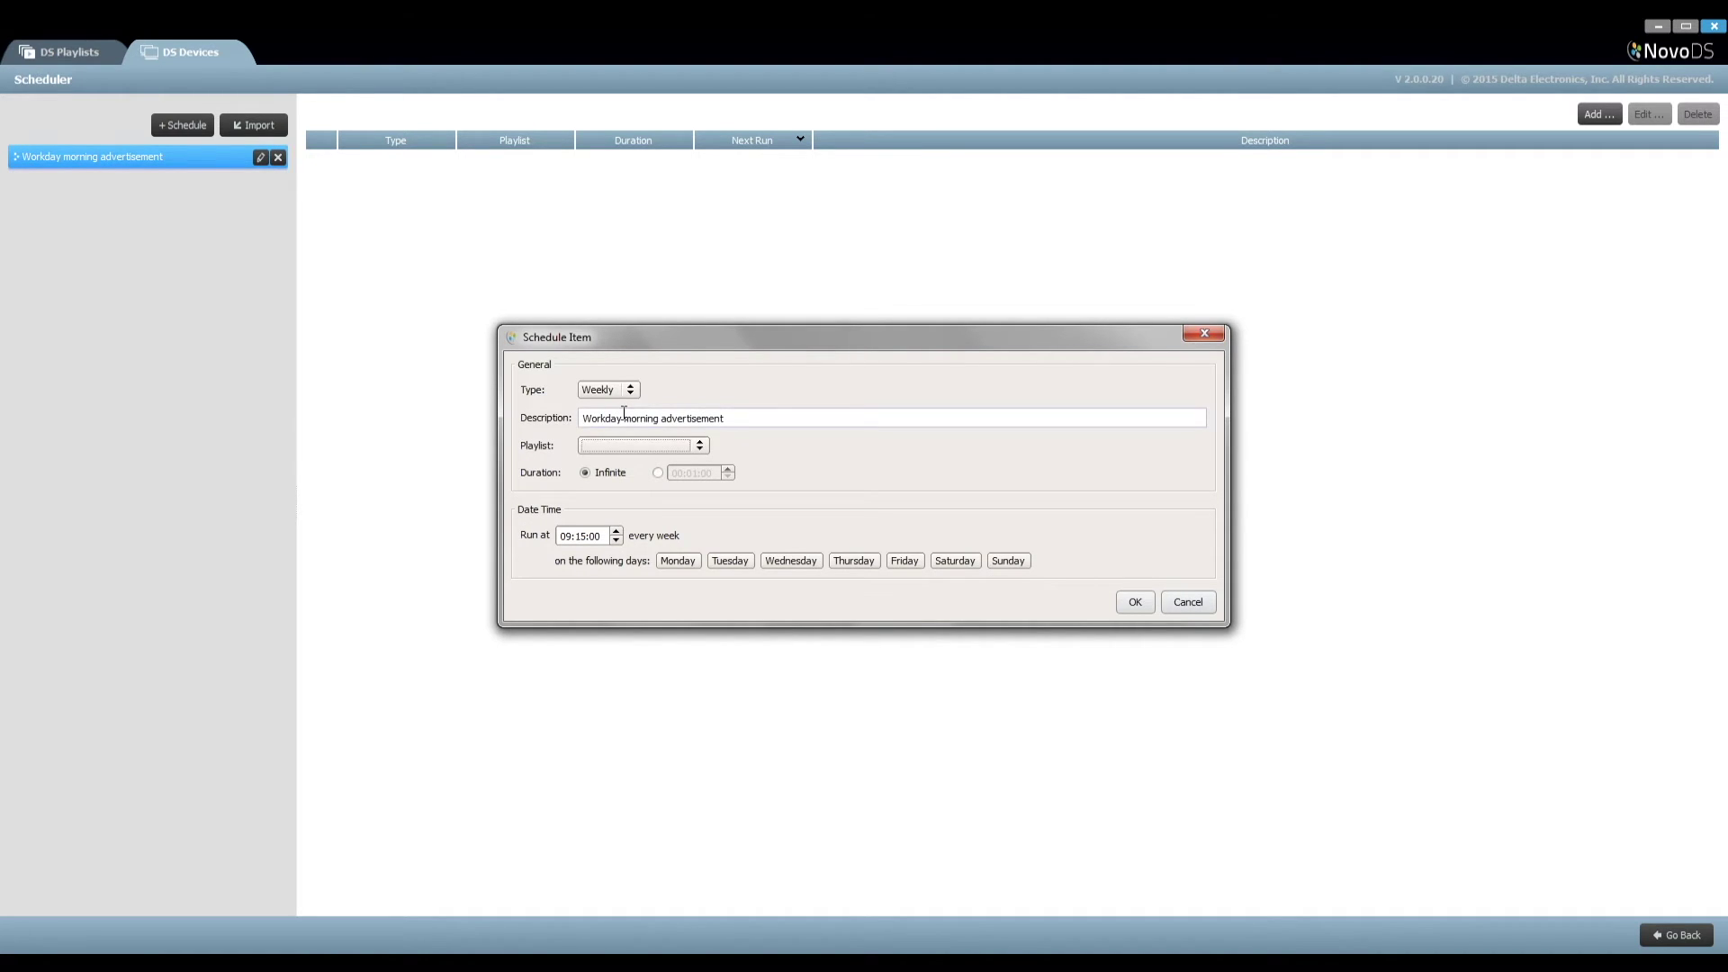
{"action": "left_click", "coordinate": [698, 448]}
{"action": "left_click", "coordinate": [668, 533]}
Set duration 01:00:00, run at 10:00:00, Monday to Friday, and save the item.
{"action": "left_click", "coordinate": [658, 473]}
{"action": "left_click", "coordinate": [727, 469]}
{"action": "type", "text": "0100"}
{"action": "left_click", "coordinate": [575, 537]}
{"action": "type", "text": "1000"}
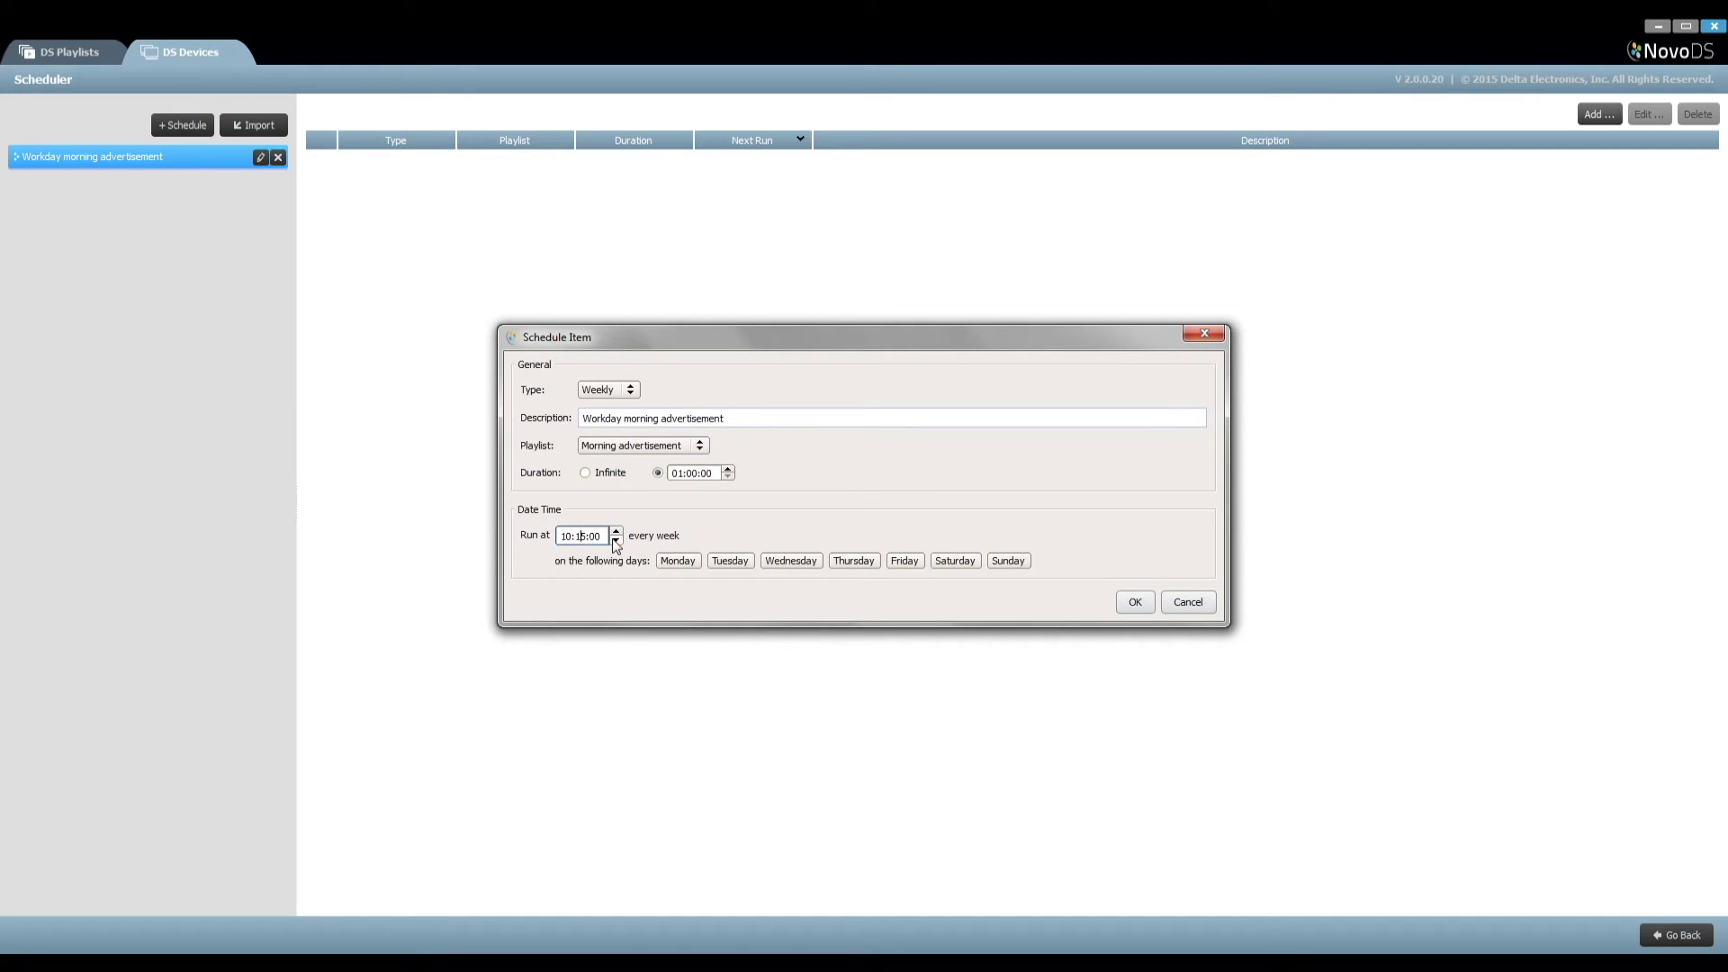
{"action": "left_click", "coordinate": [615, 541]}
{"action": "left_click", "coordinate": [678, 560]}
{"action": "left_click", "coordinate": [730, 560]}
{"action": "left_click", "coordinate": [790, 560]}
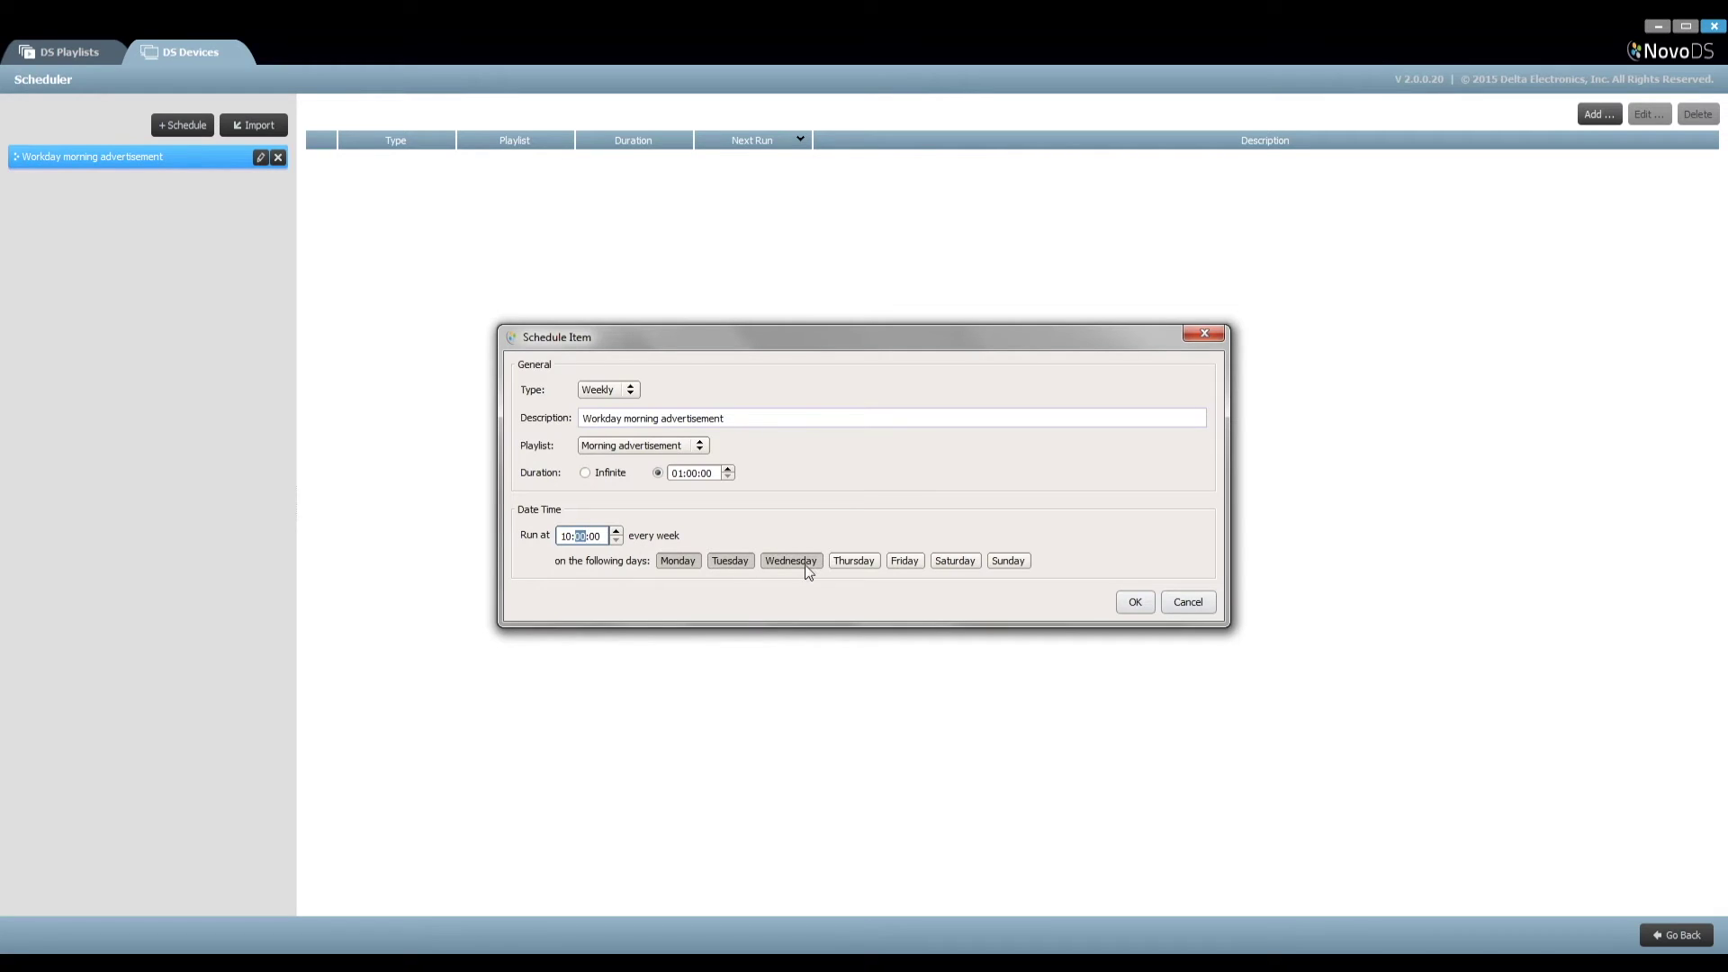
{"action": "left_click", "coordinate": [899, 564]}
{"action": "left_click", "coordinate": [1149, 607]}
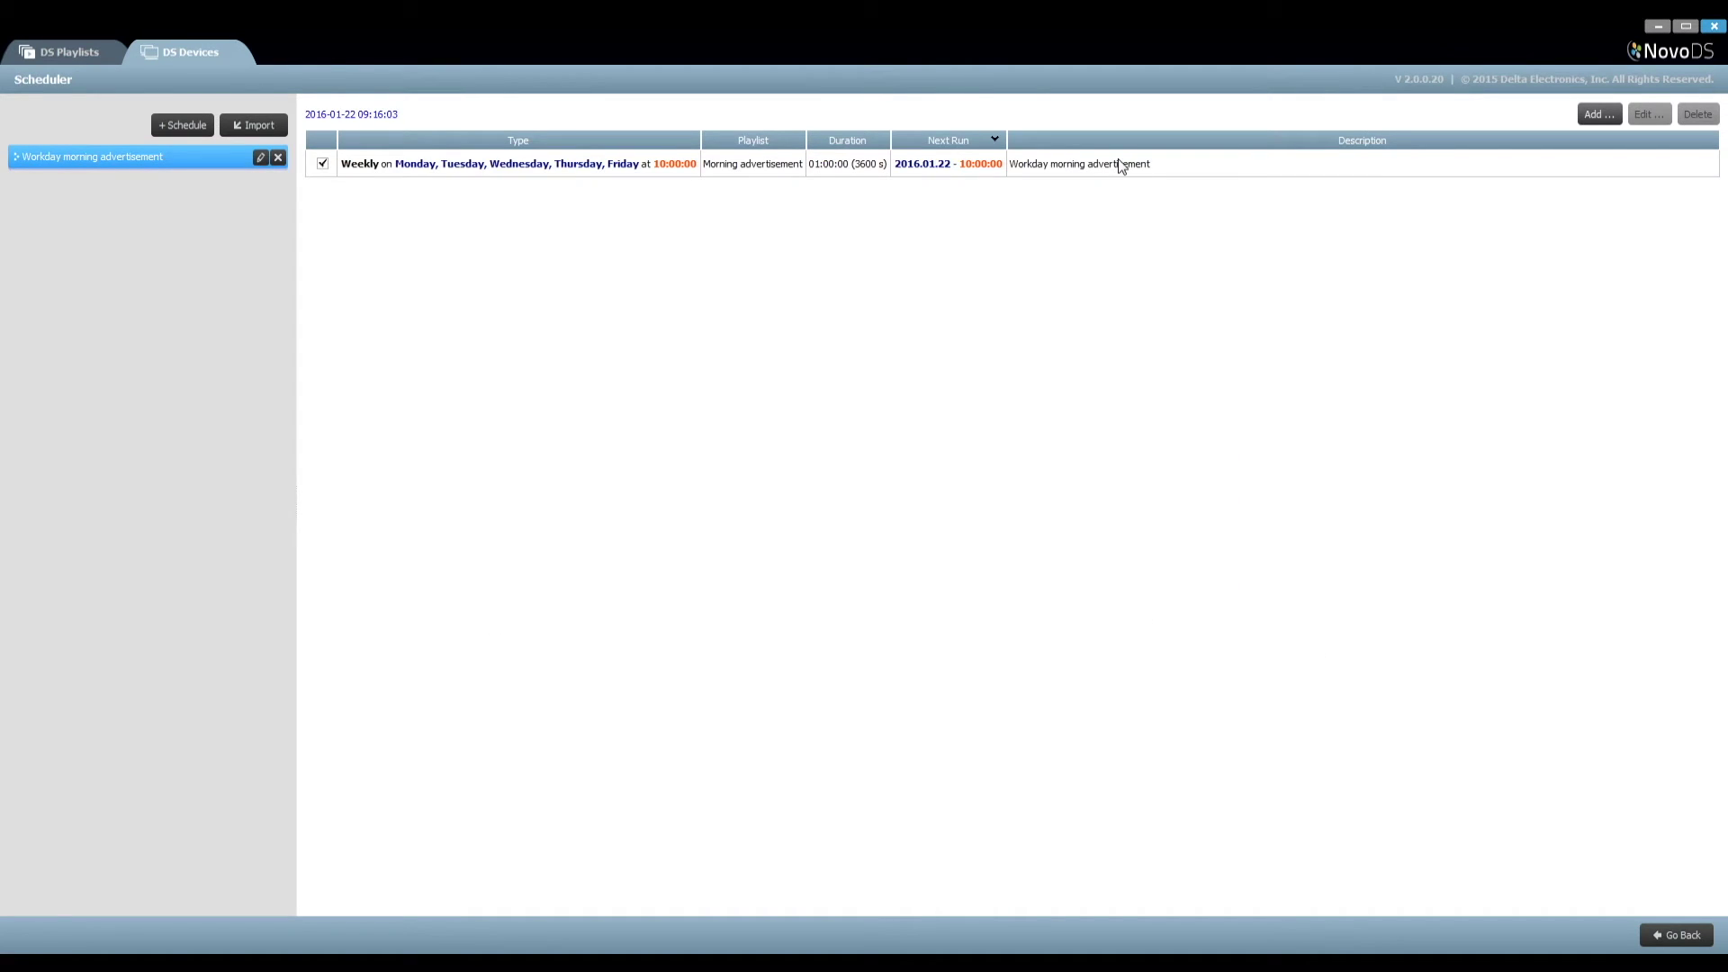
Review the weekly item without changes, then go back to the device list.
{"action": "left_click", "coordinate": [1121, 166]}
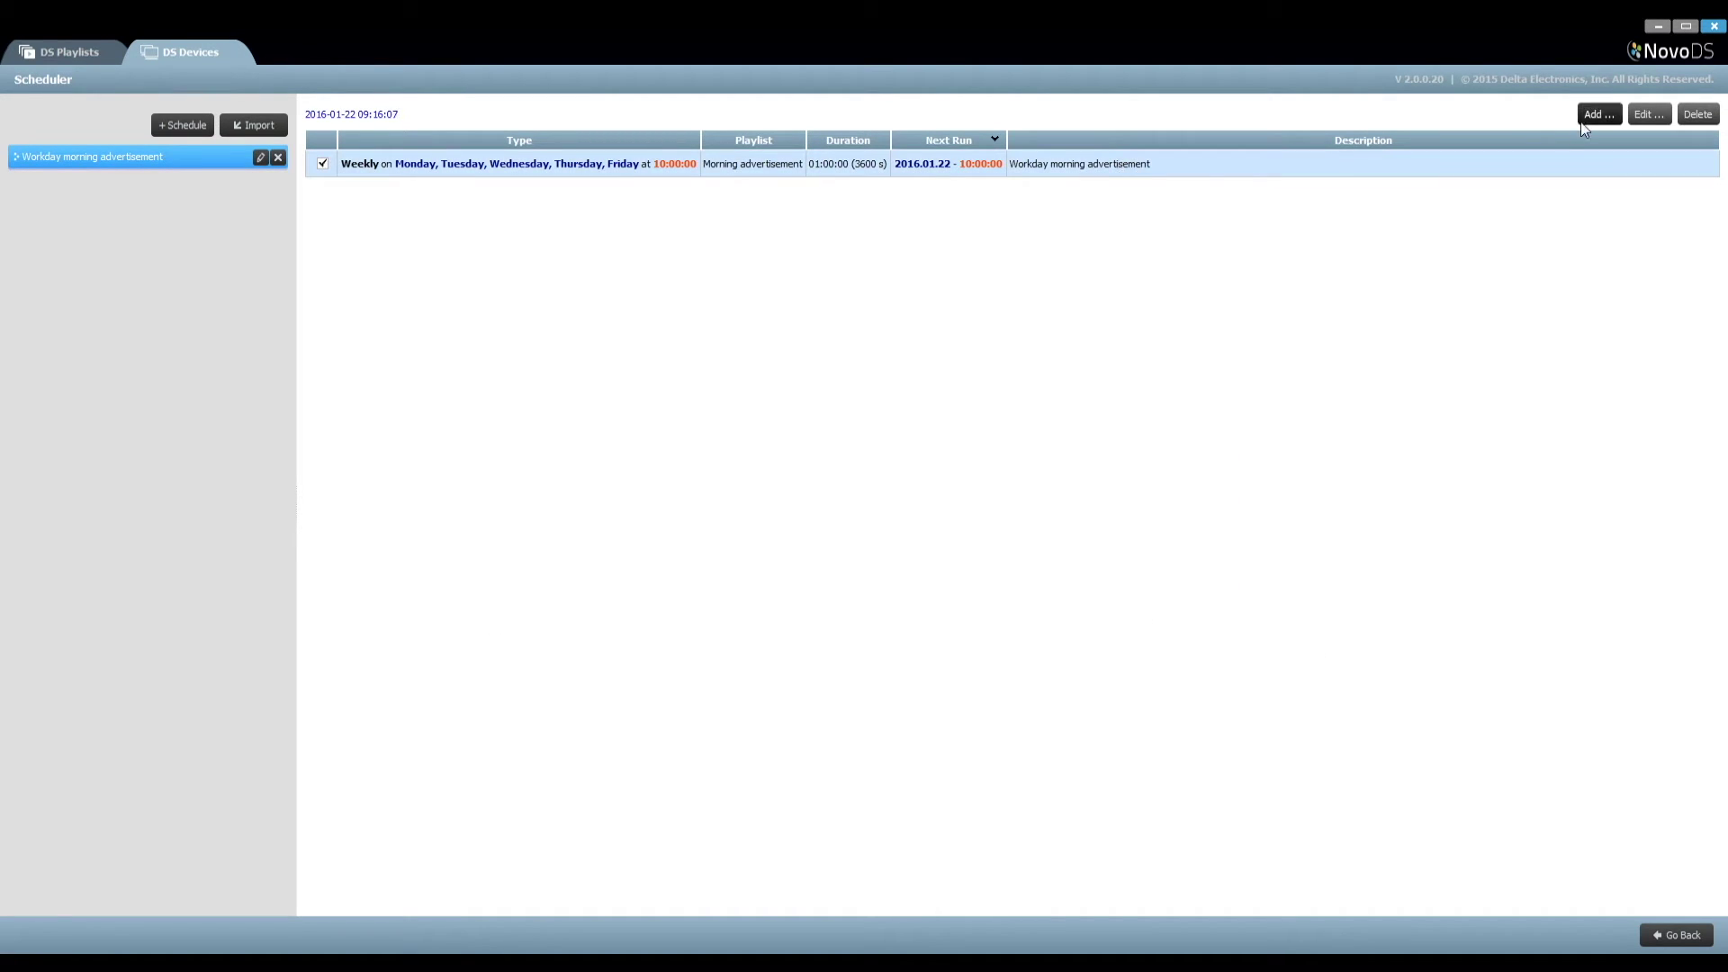
{"action": "left_click", "coordinate": [1649, 113]}
{"action": "left_click", "coordinate": [1189, 604]}
{"action": "left_click", "coordinate": [1676, 936]}
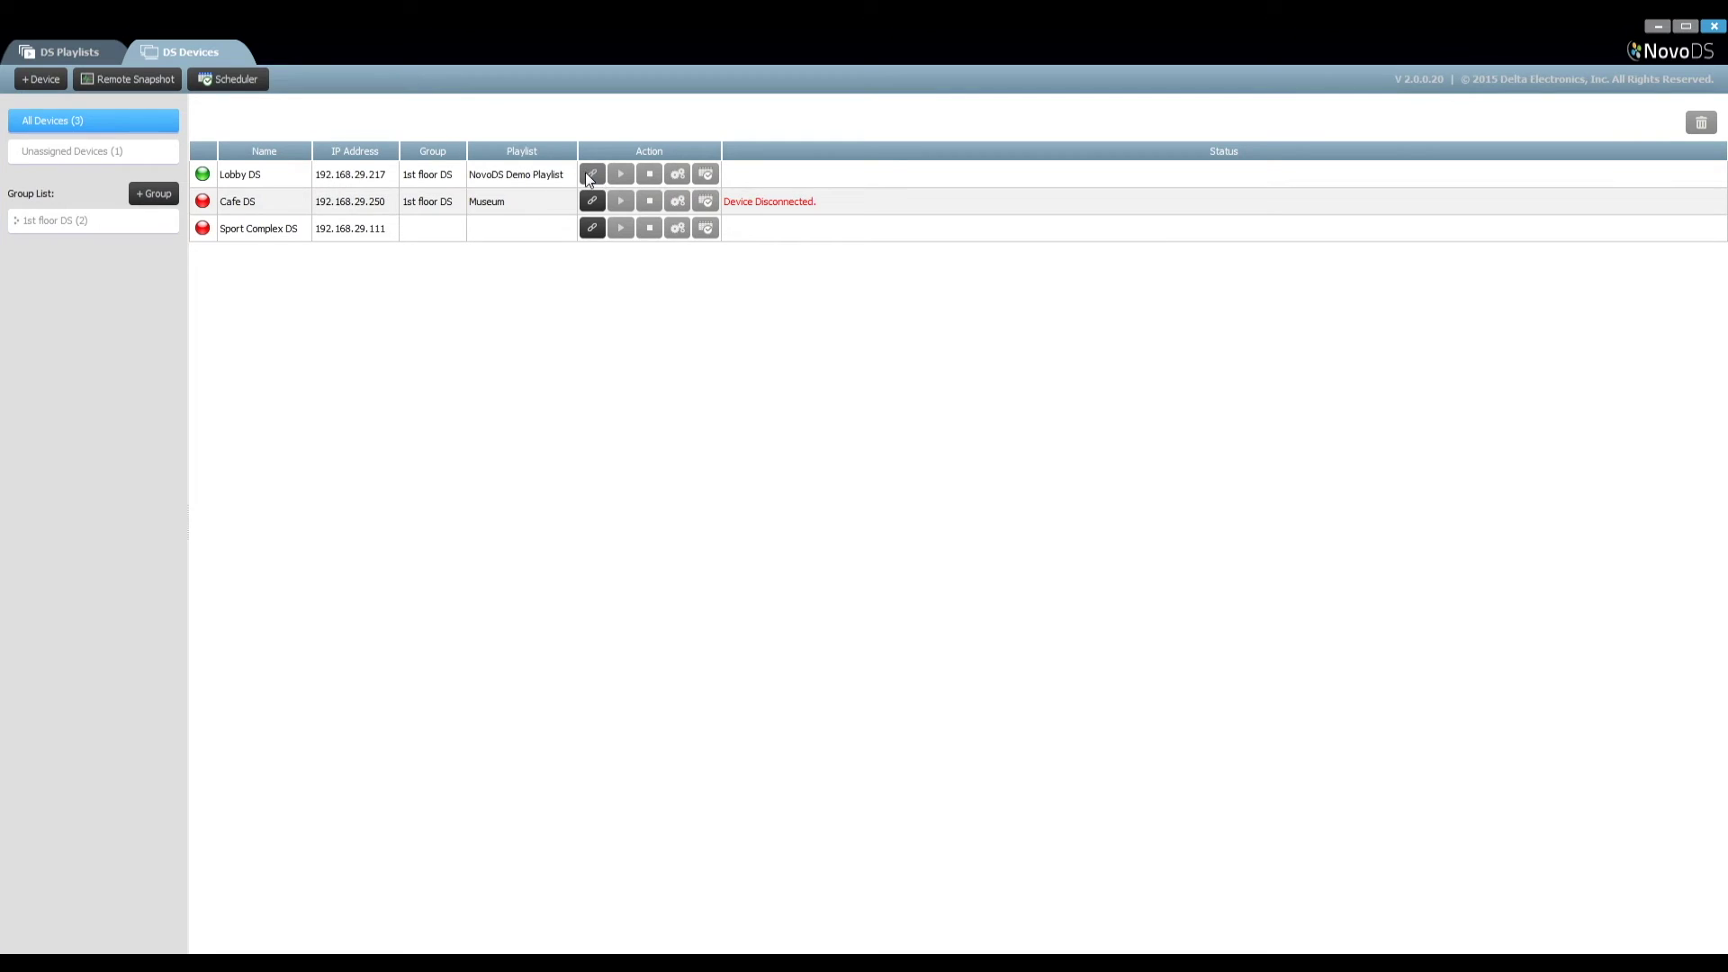
Connect Lobby DS and assign it the Workday morning advertisement schedule.
{"action": "left_click", "coordinate": [587, 174]}
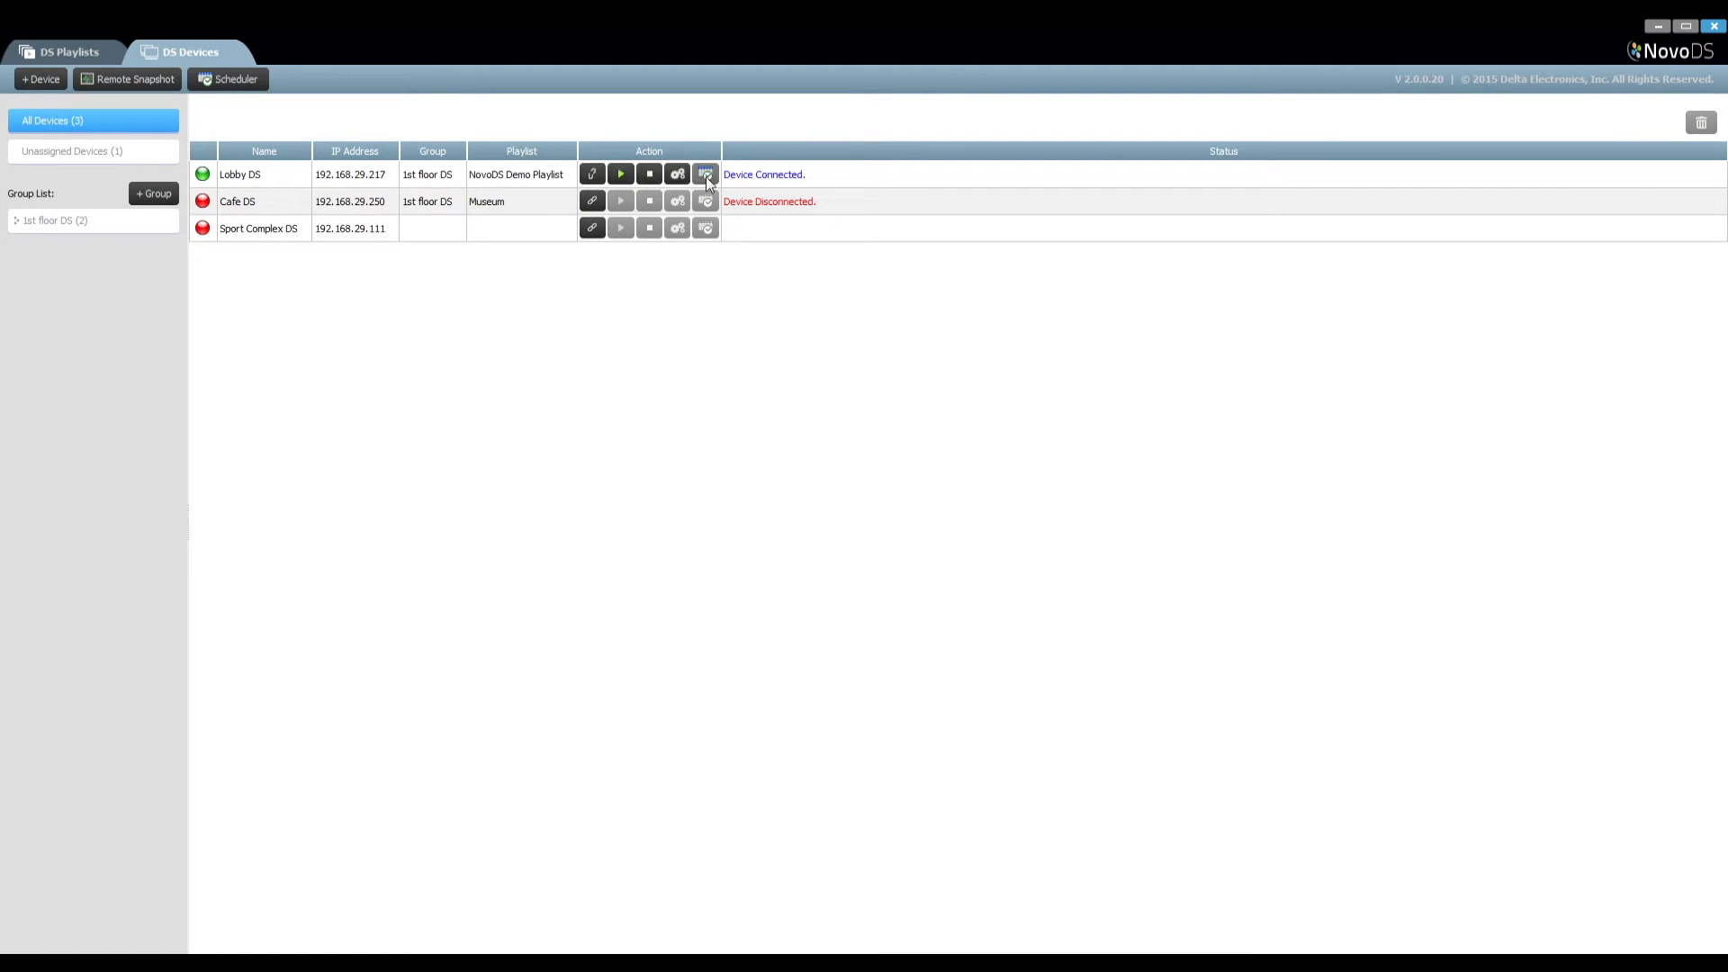
{"action": "left_click", "coordinate": [706, 175]}
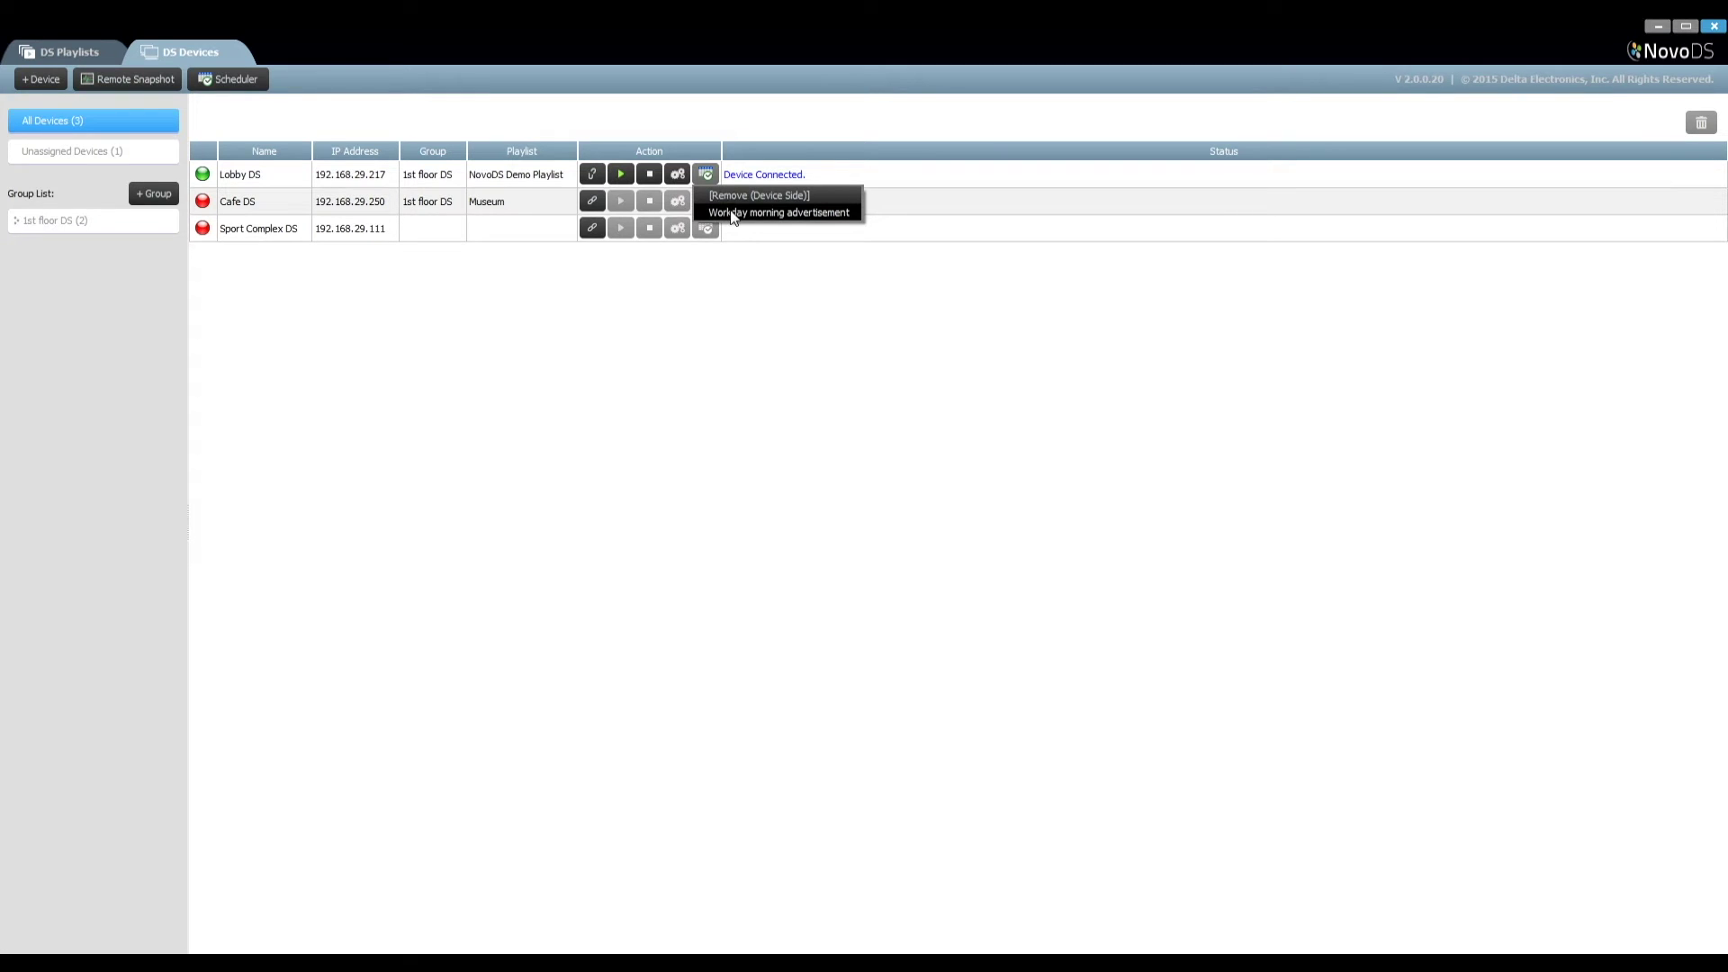
{"action": "left_click", "coordinate": [732, 213]}
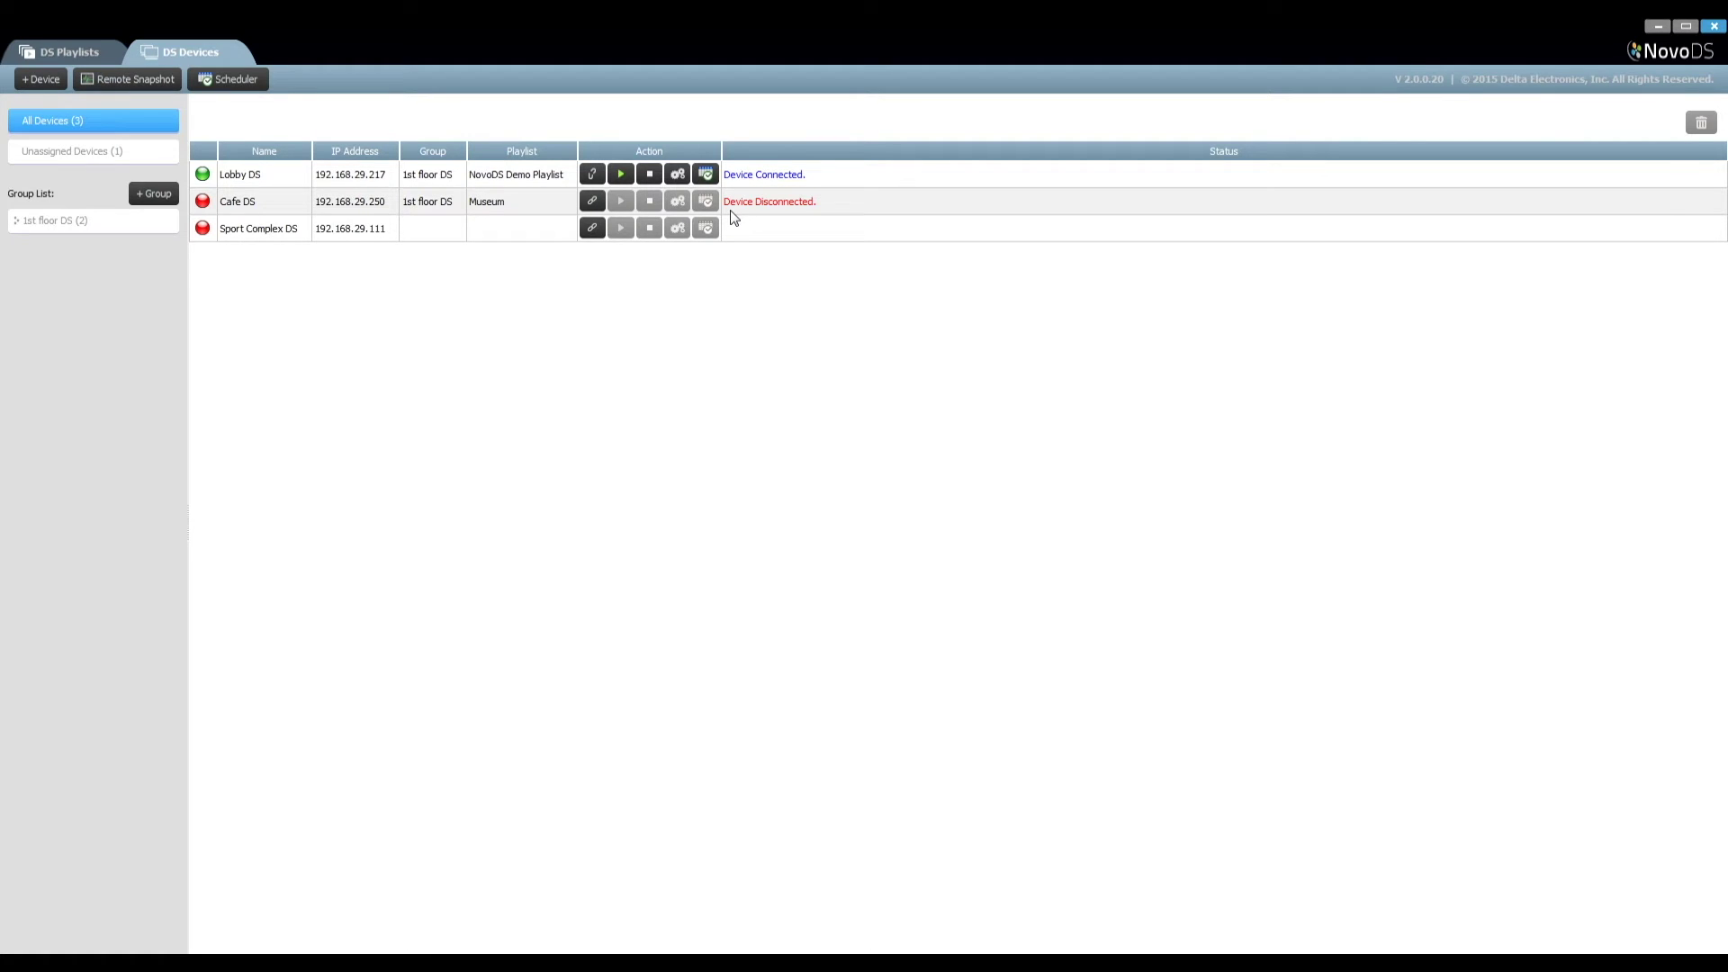
Upload the Workday morning advertisement schedule to the 1st floor DS group.
{"action": "left_click", "coordinate": [94, 221]}
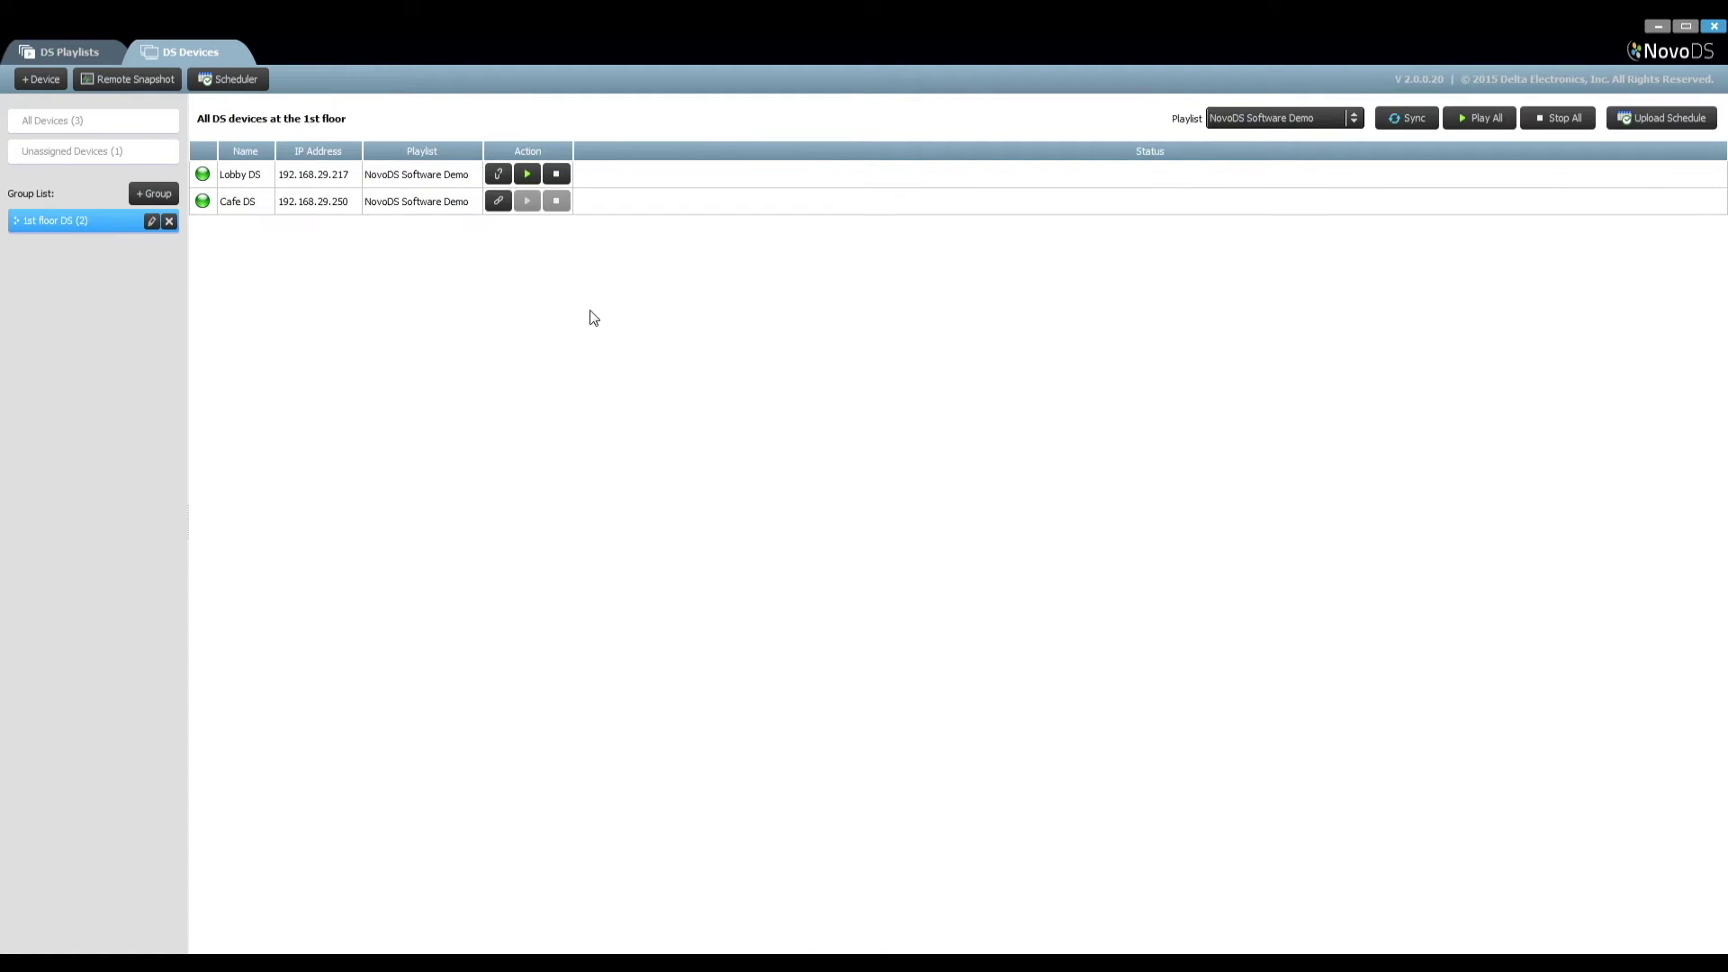
{"action": "left_click", "coordinate": [1675, 119]}
{"action": "left_click", "coordinate": [1658, 158]}
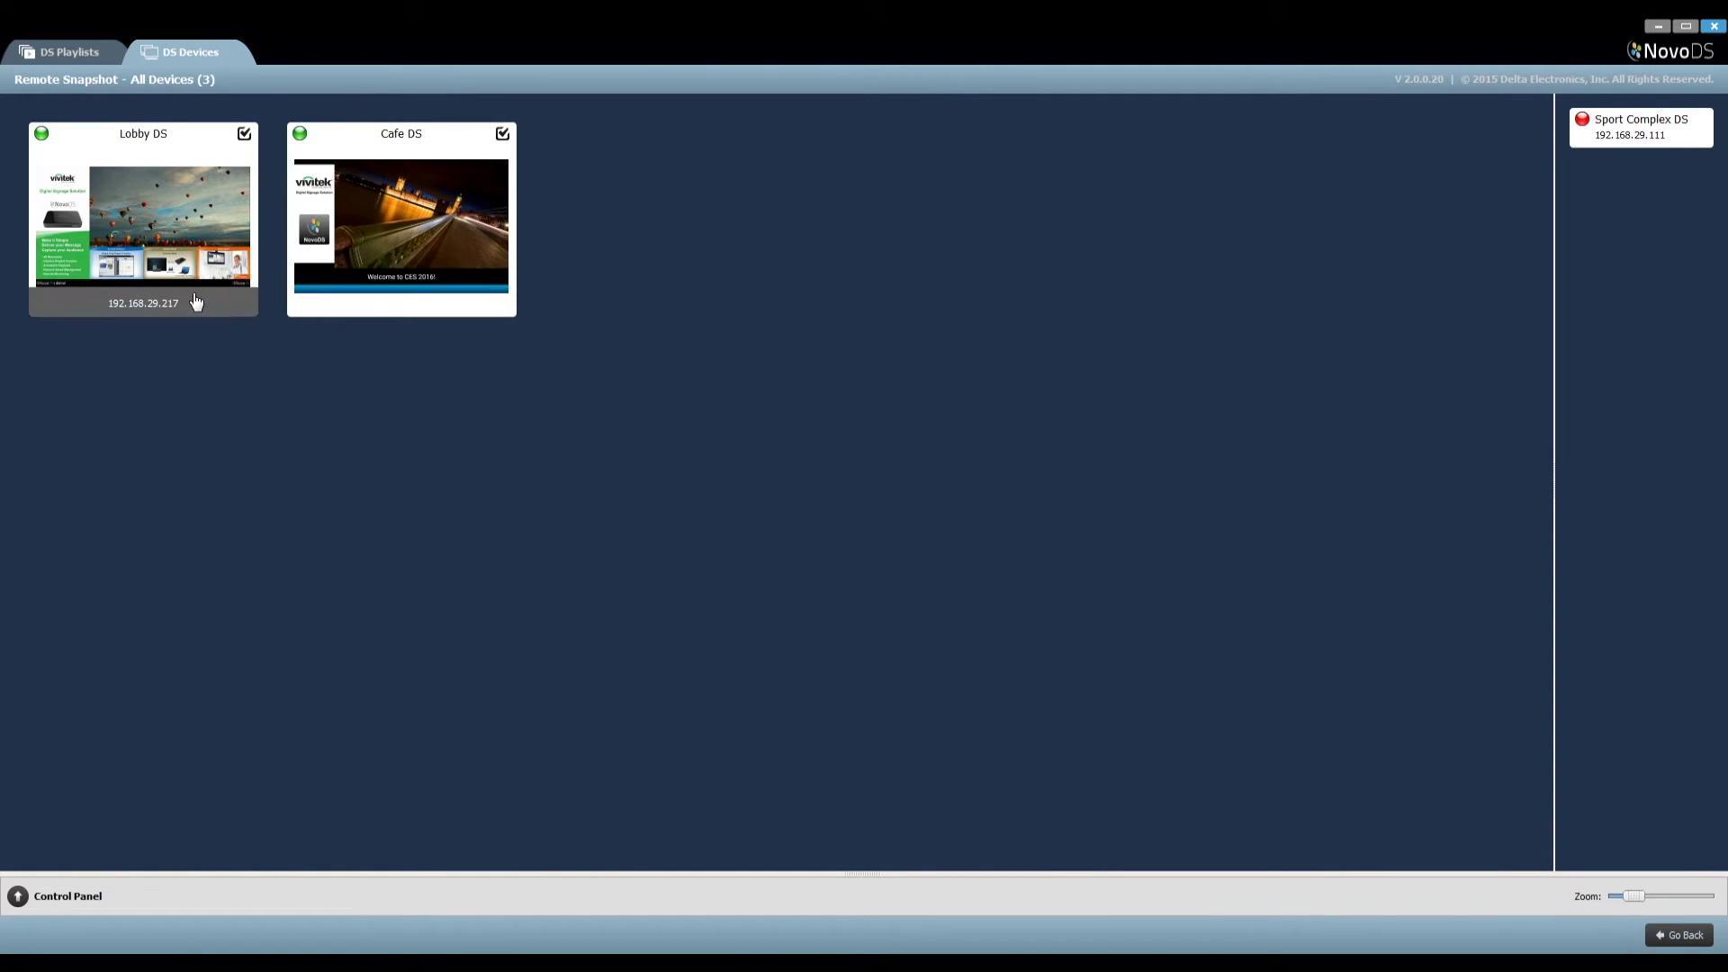
On Remote Snapshot, zoom the Lobby DS and Cafe DS preview cards larger and expand the control settings.
{"action": "mouse_move", "coordinate": [383, 308]}
{"action": "mouse_move", "coordinate": [45, 145]}
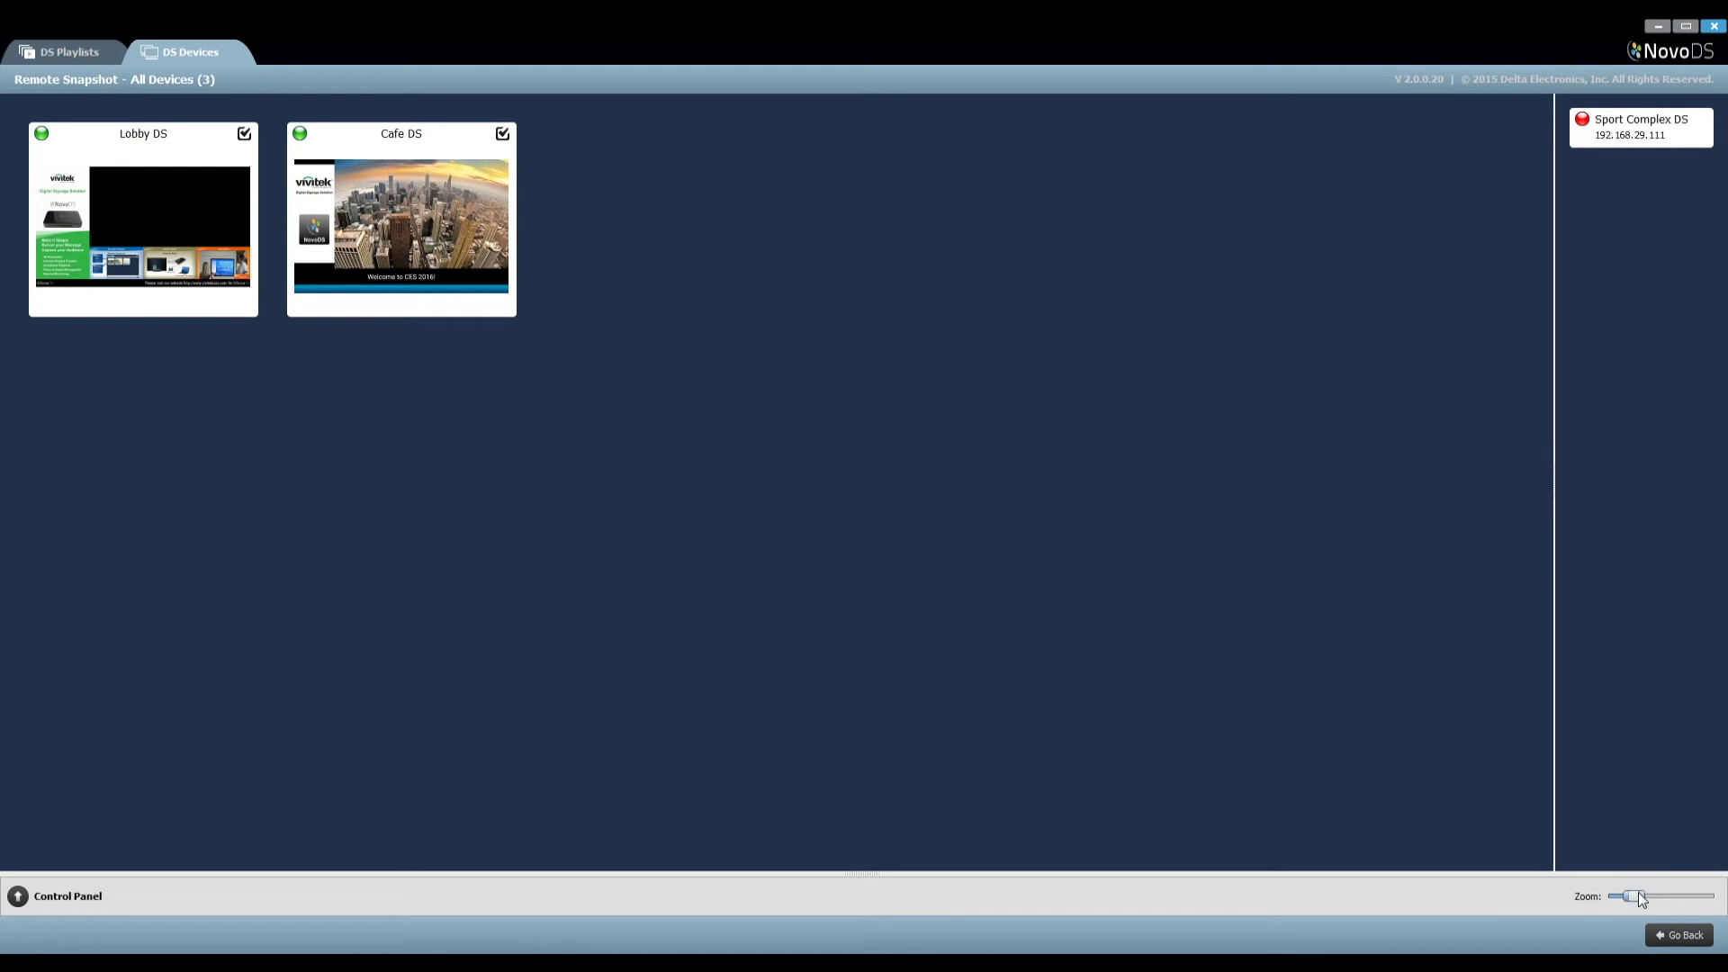
{"action": "mouse_move", "coordinate": [1640, 897]}
{"action": "left_mouse_down"}
{"action": "mouse_move", "coordinate": [1682, 901]}
{"action": "mouse_move", "coordinate": [1631, 900]}
{"action": "left_mouse_up"}
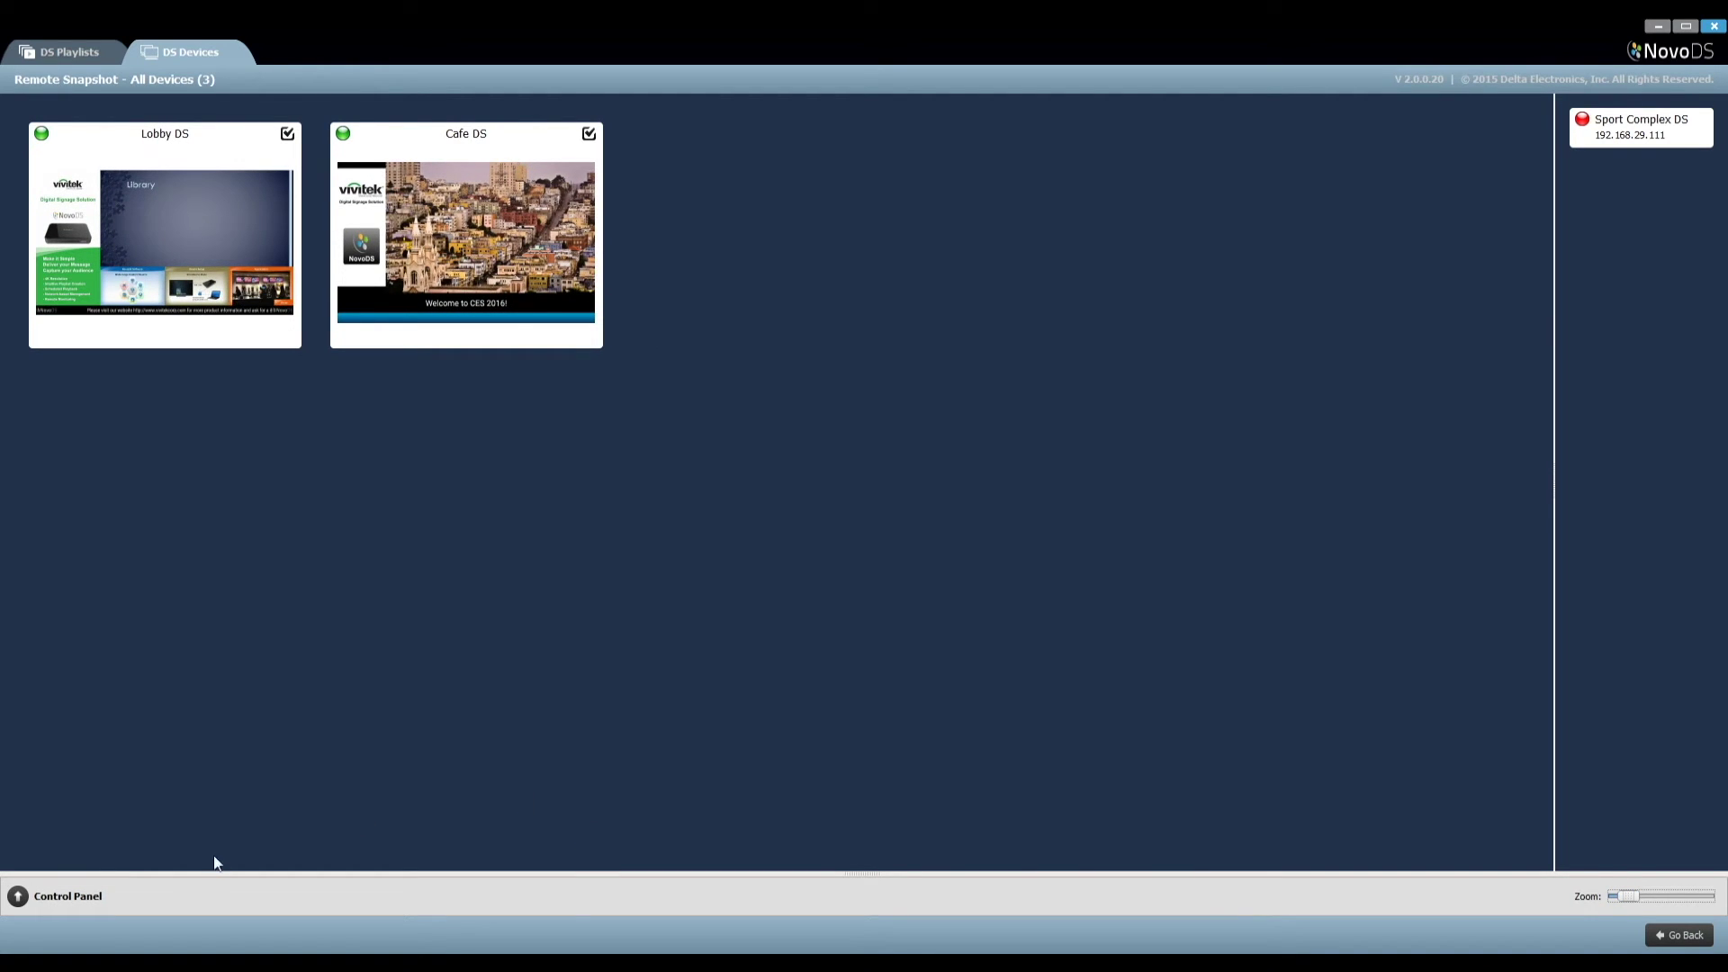
{"action": "left_click", "coordinate": [18, 896]}
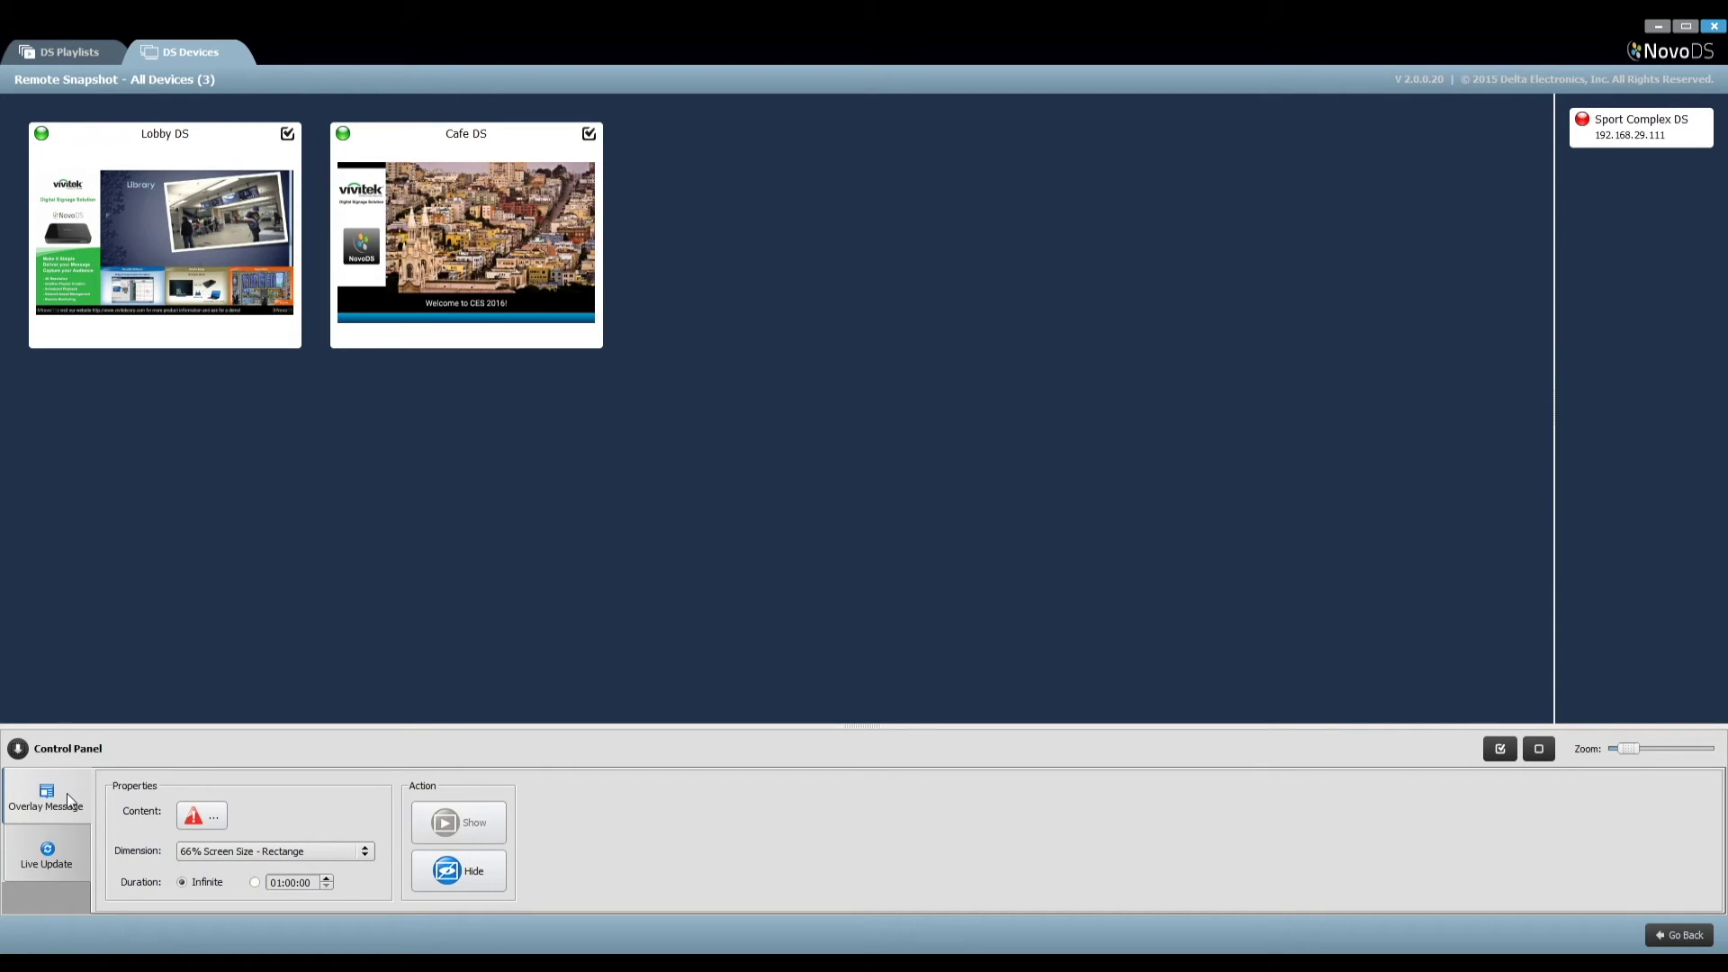
Check the Live Update tab, return to Overlay Message, and uncheck Lobby DS to target only Cafe DS.
{"action": "left_click", "coordinate": [54, 855]}
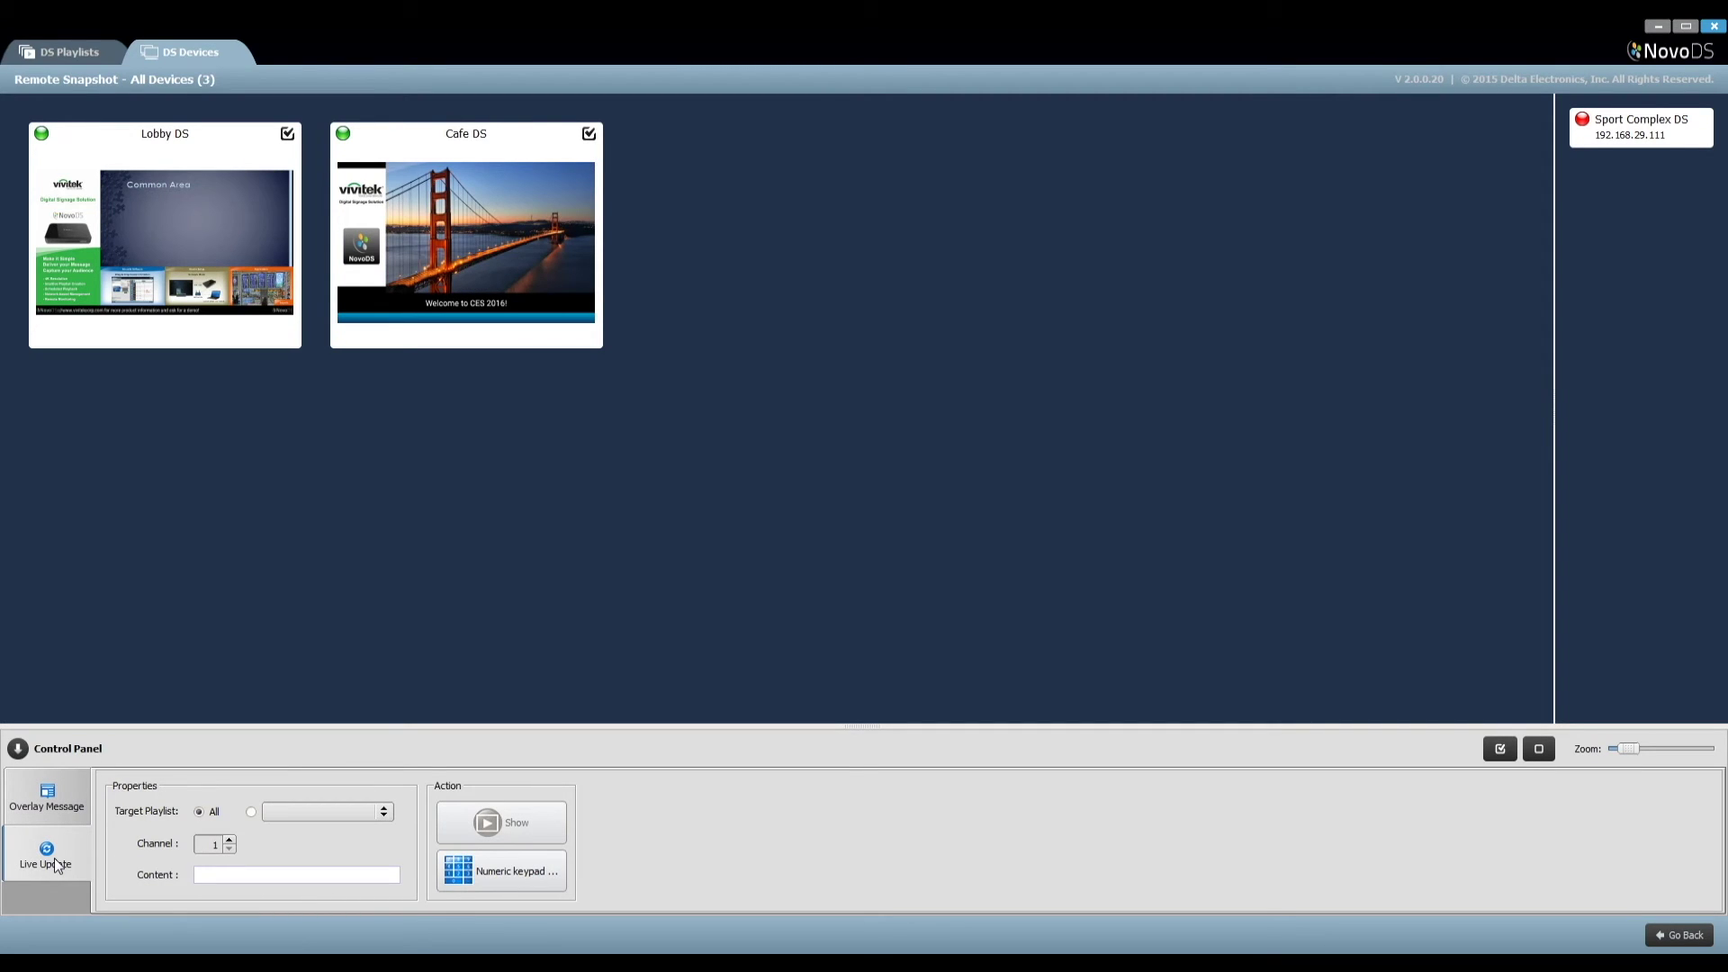
{"action": "left_click", "coordinate": [61, 805]}
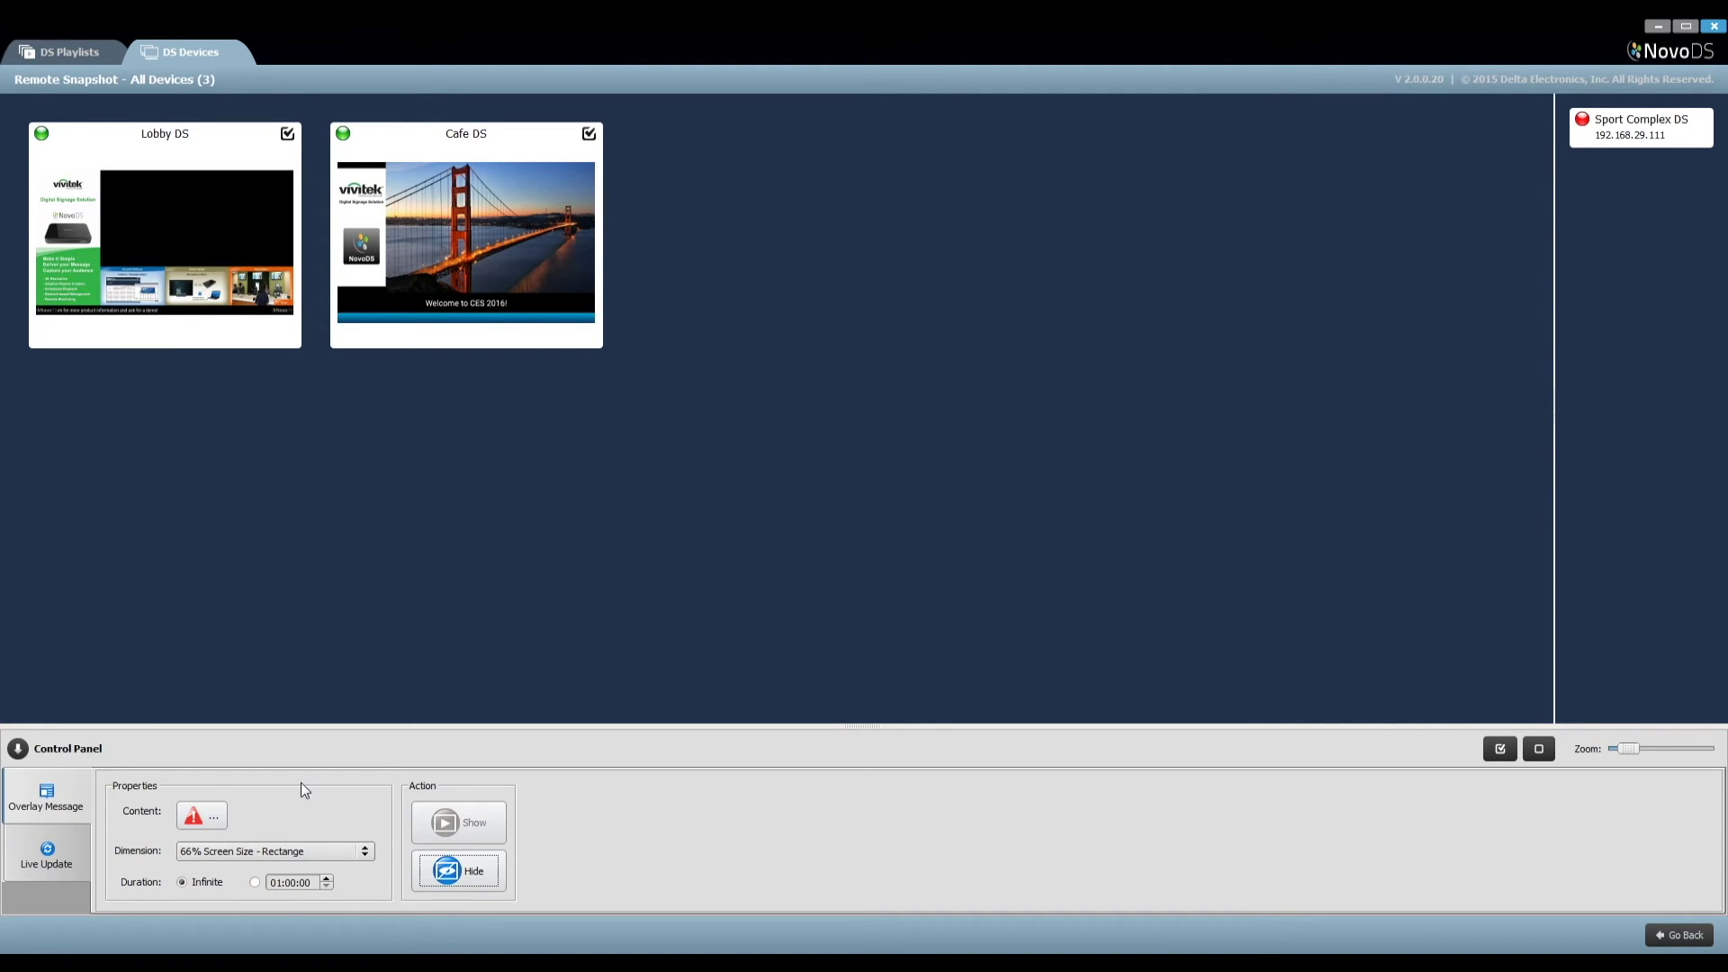
{"action": "left_click", "coordinate": [287, 134]}
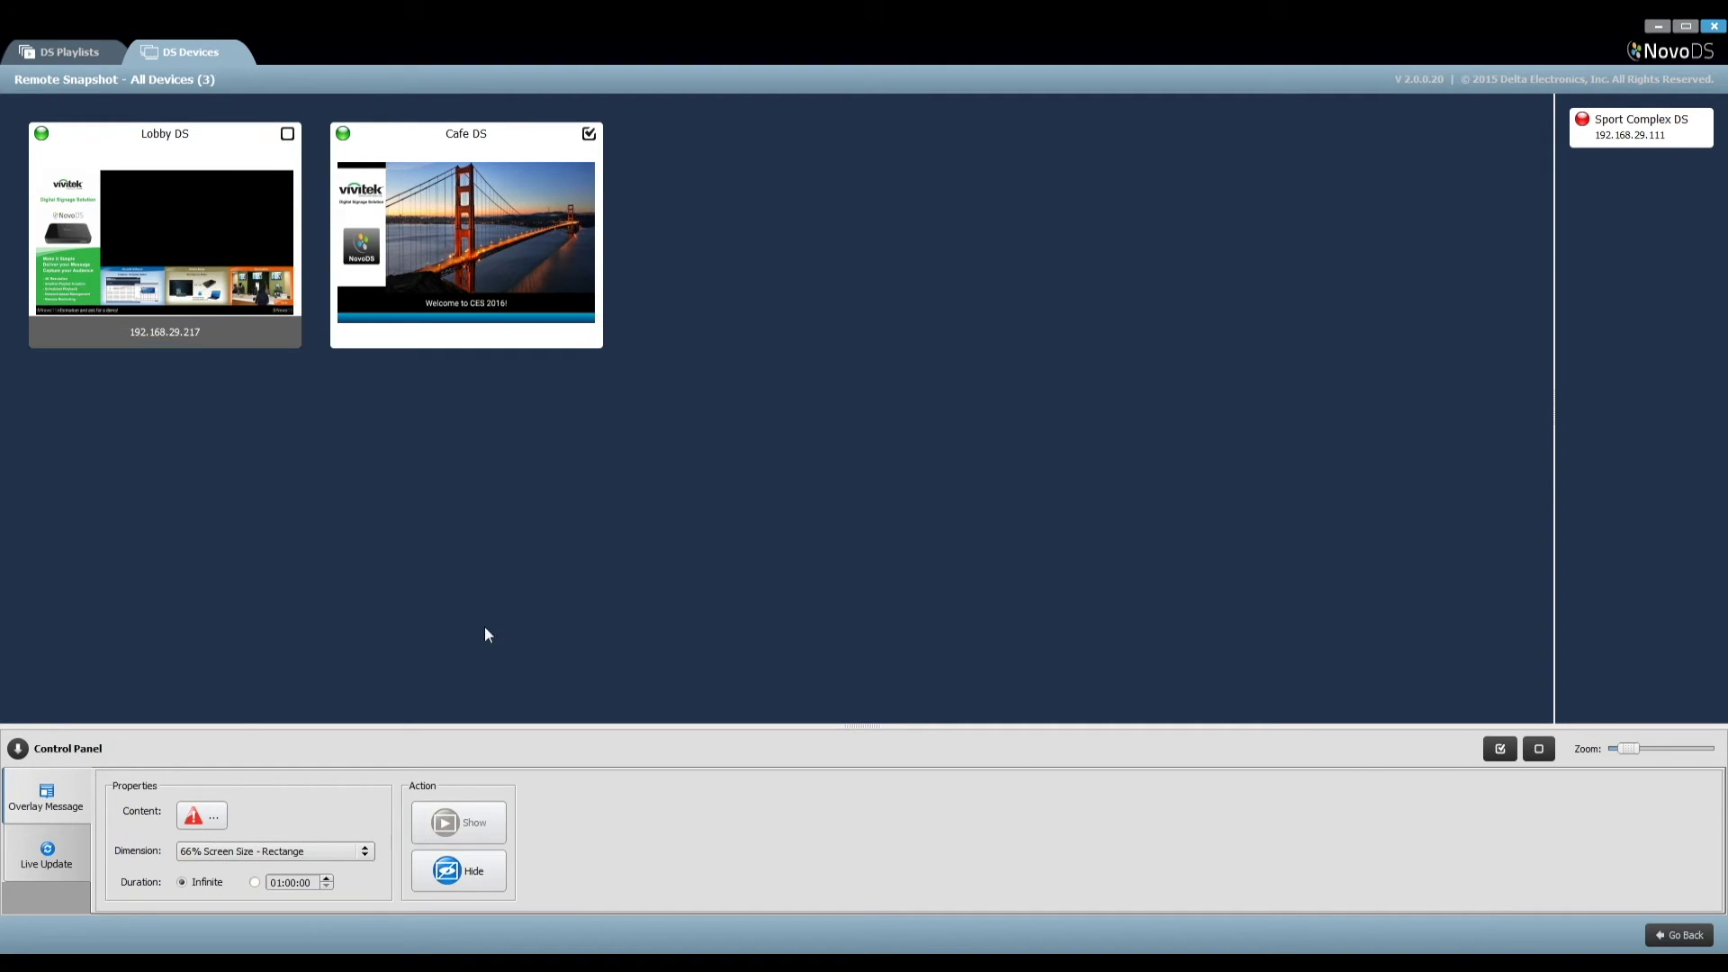
{"action": "left_click", "coordinate": [202, 817]}
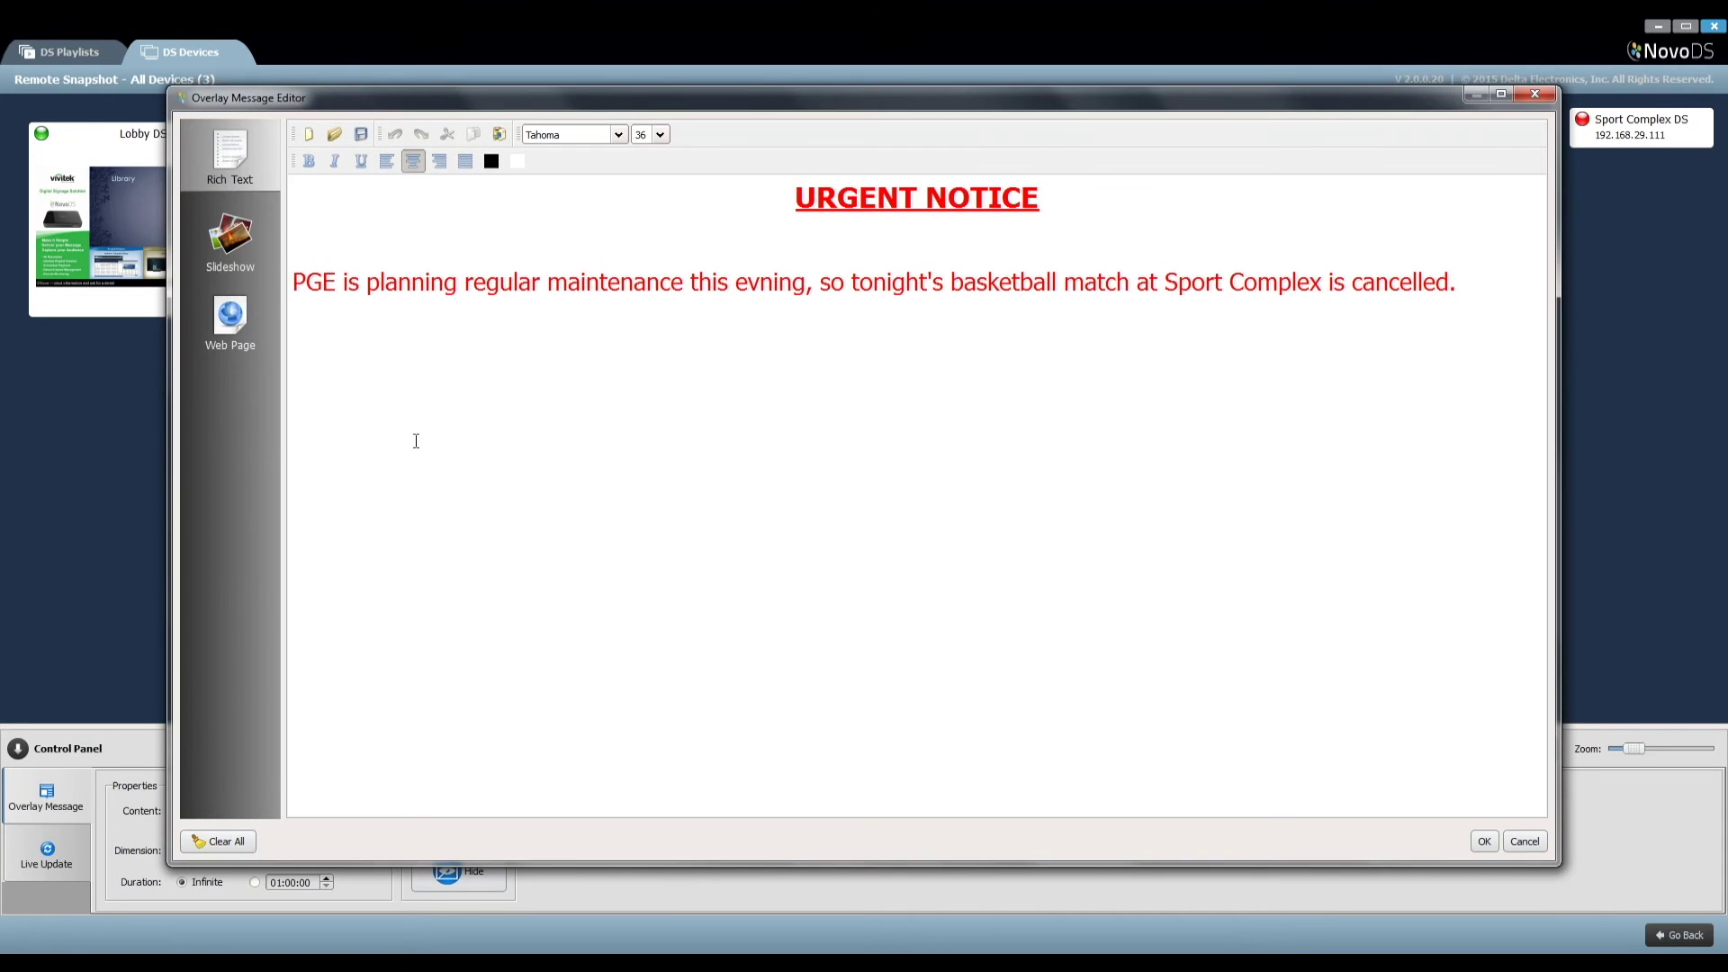
Preview the Slideshow and Web Page options, then confirm the rich-text URGENT NOTICE as overlay content.
{"action": "left_click", "coordinate": [245, 237]}
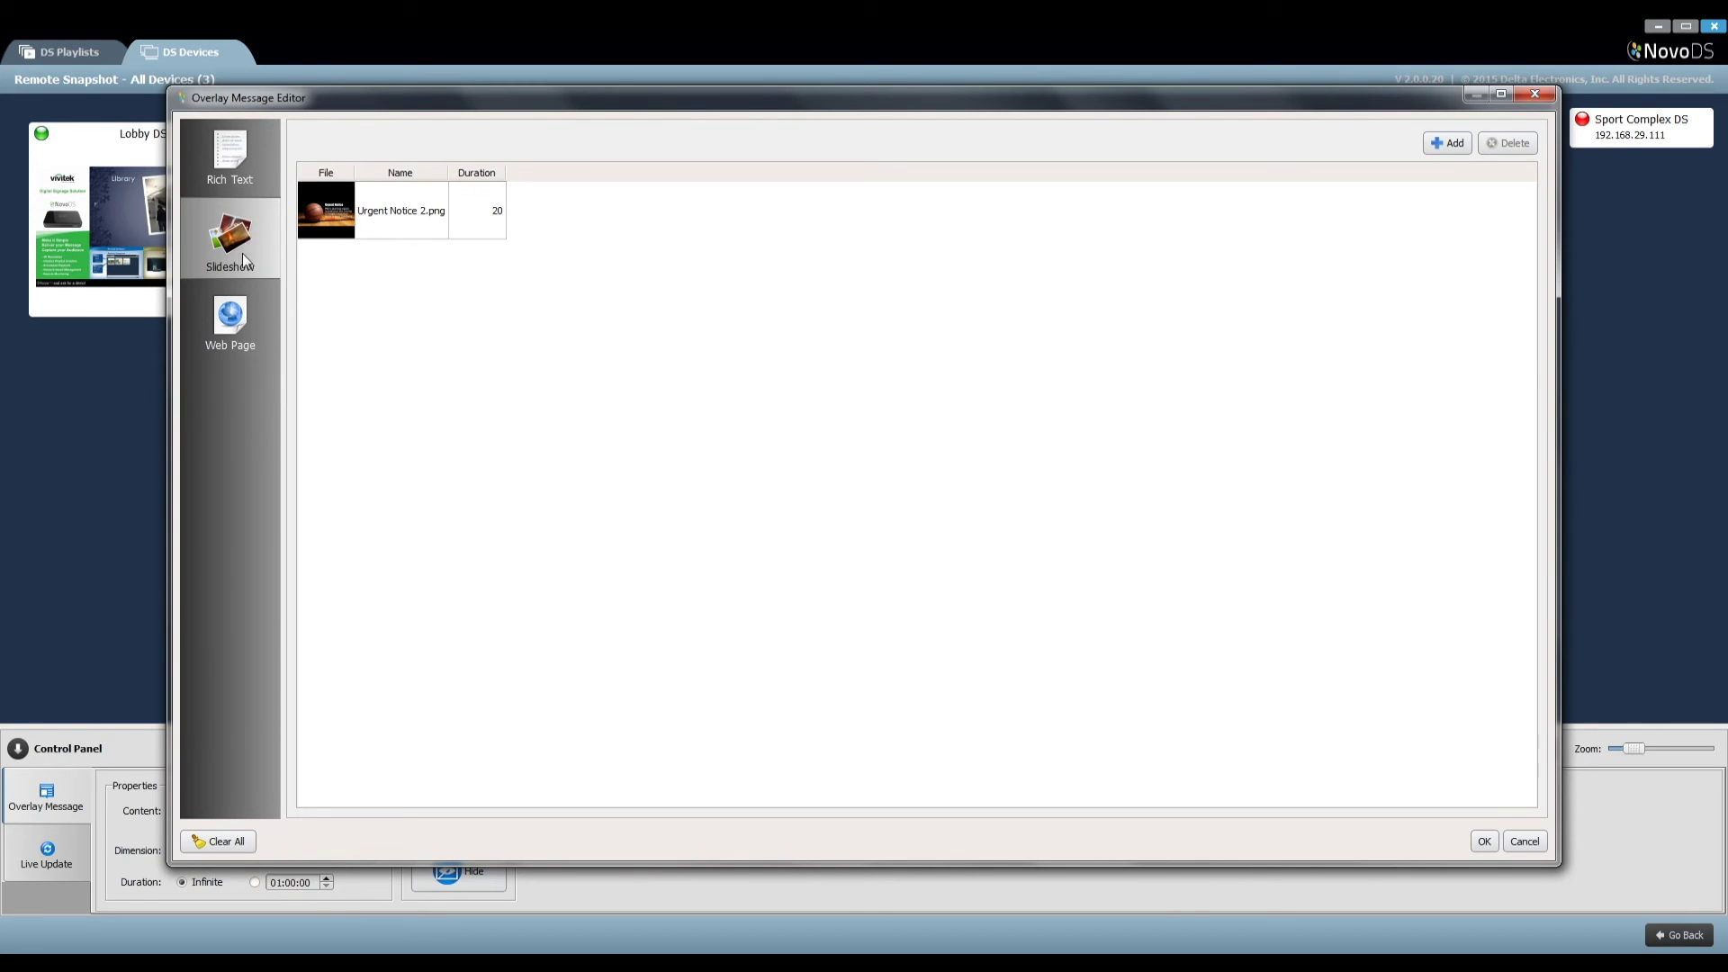
{"action": "left_click", "coordinate": [245, 321]}
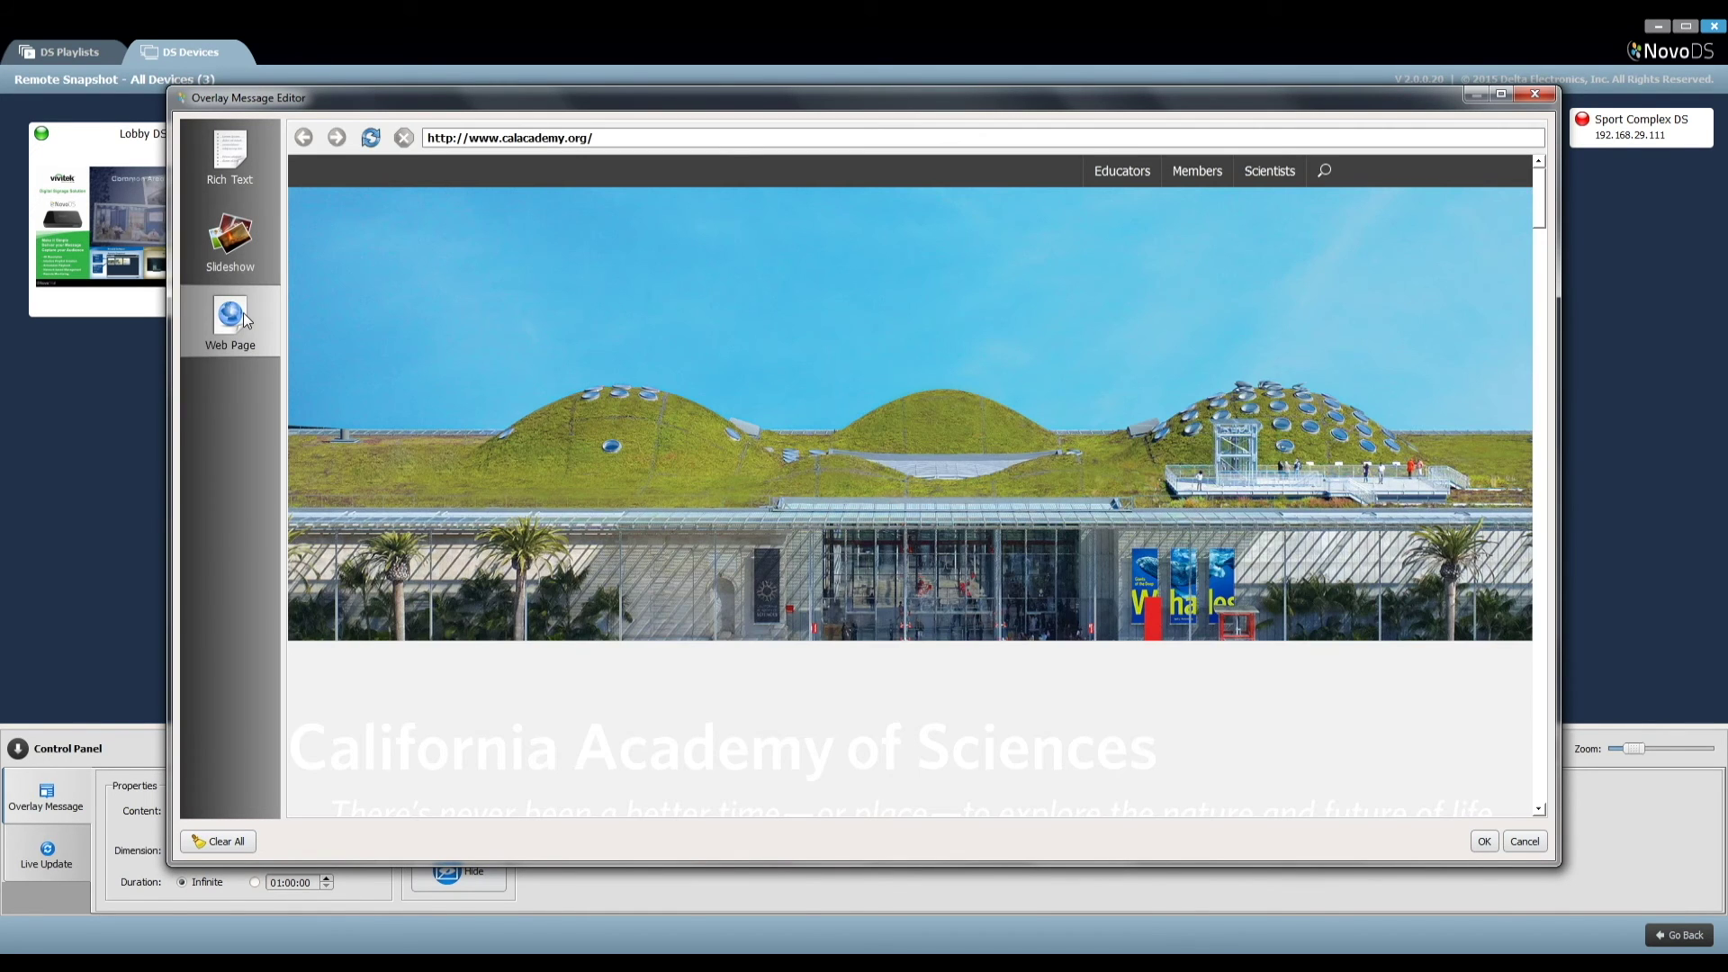
{"action": "left_click", "coordinate": [230, 155]}
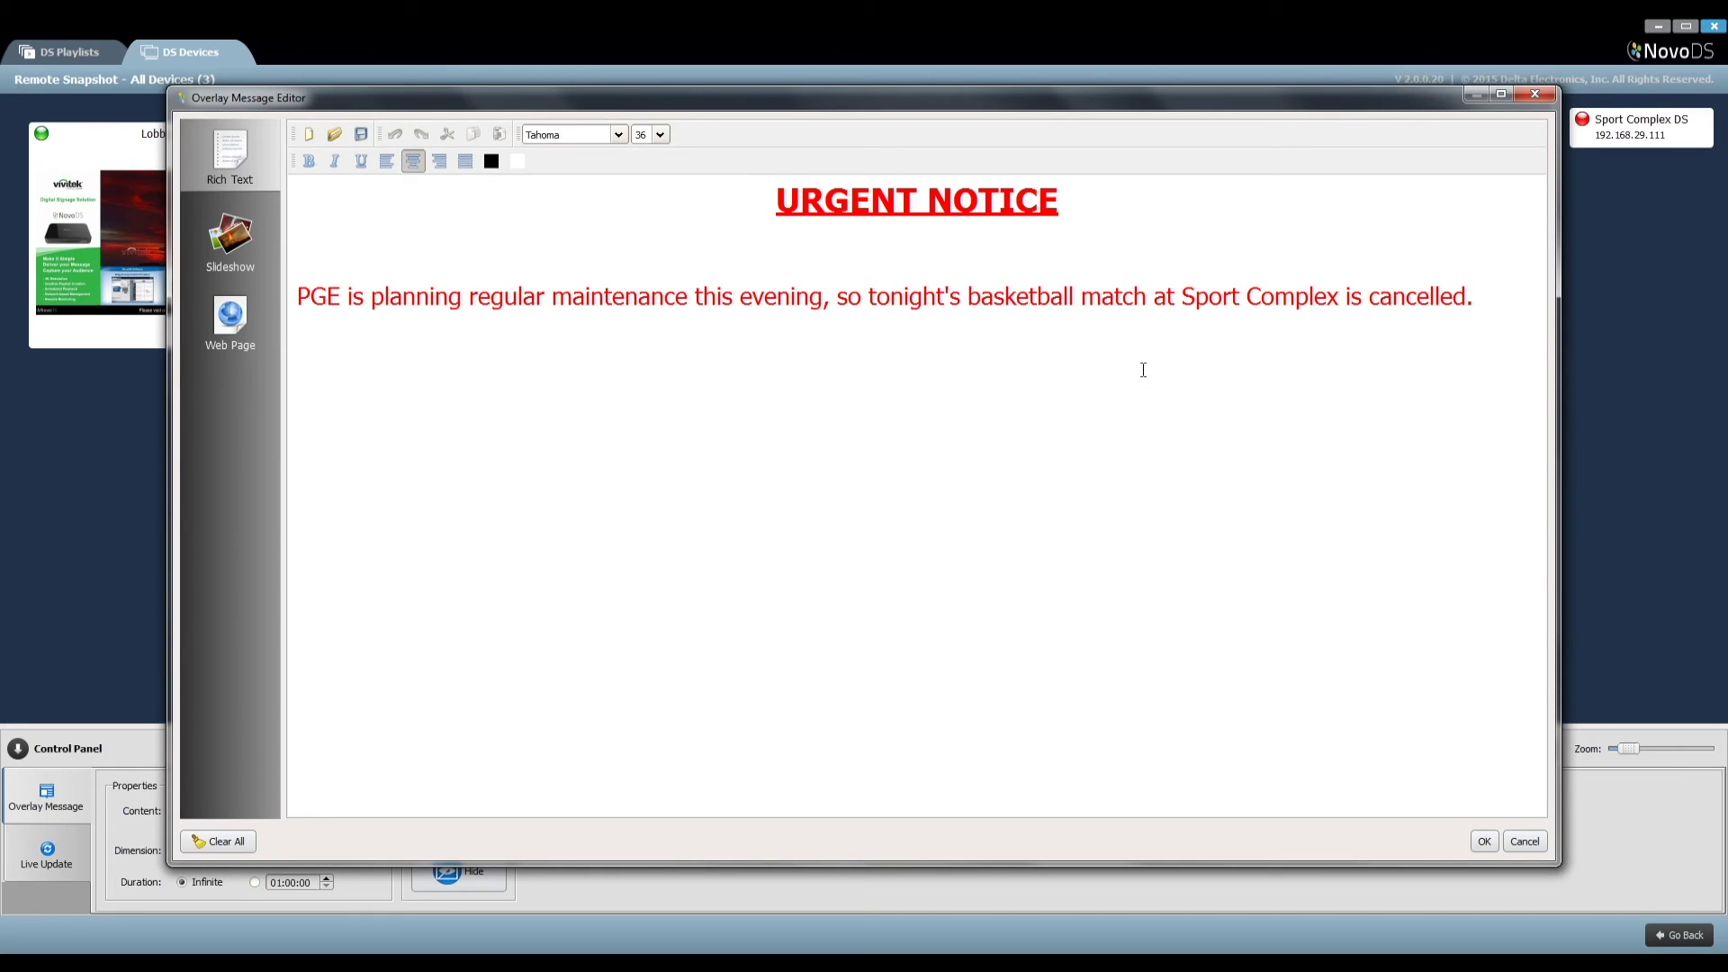
{"action": "left_click", "coordinate": [1483, 843]}
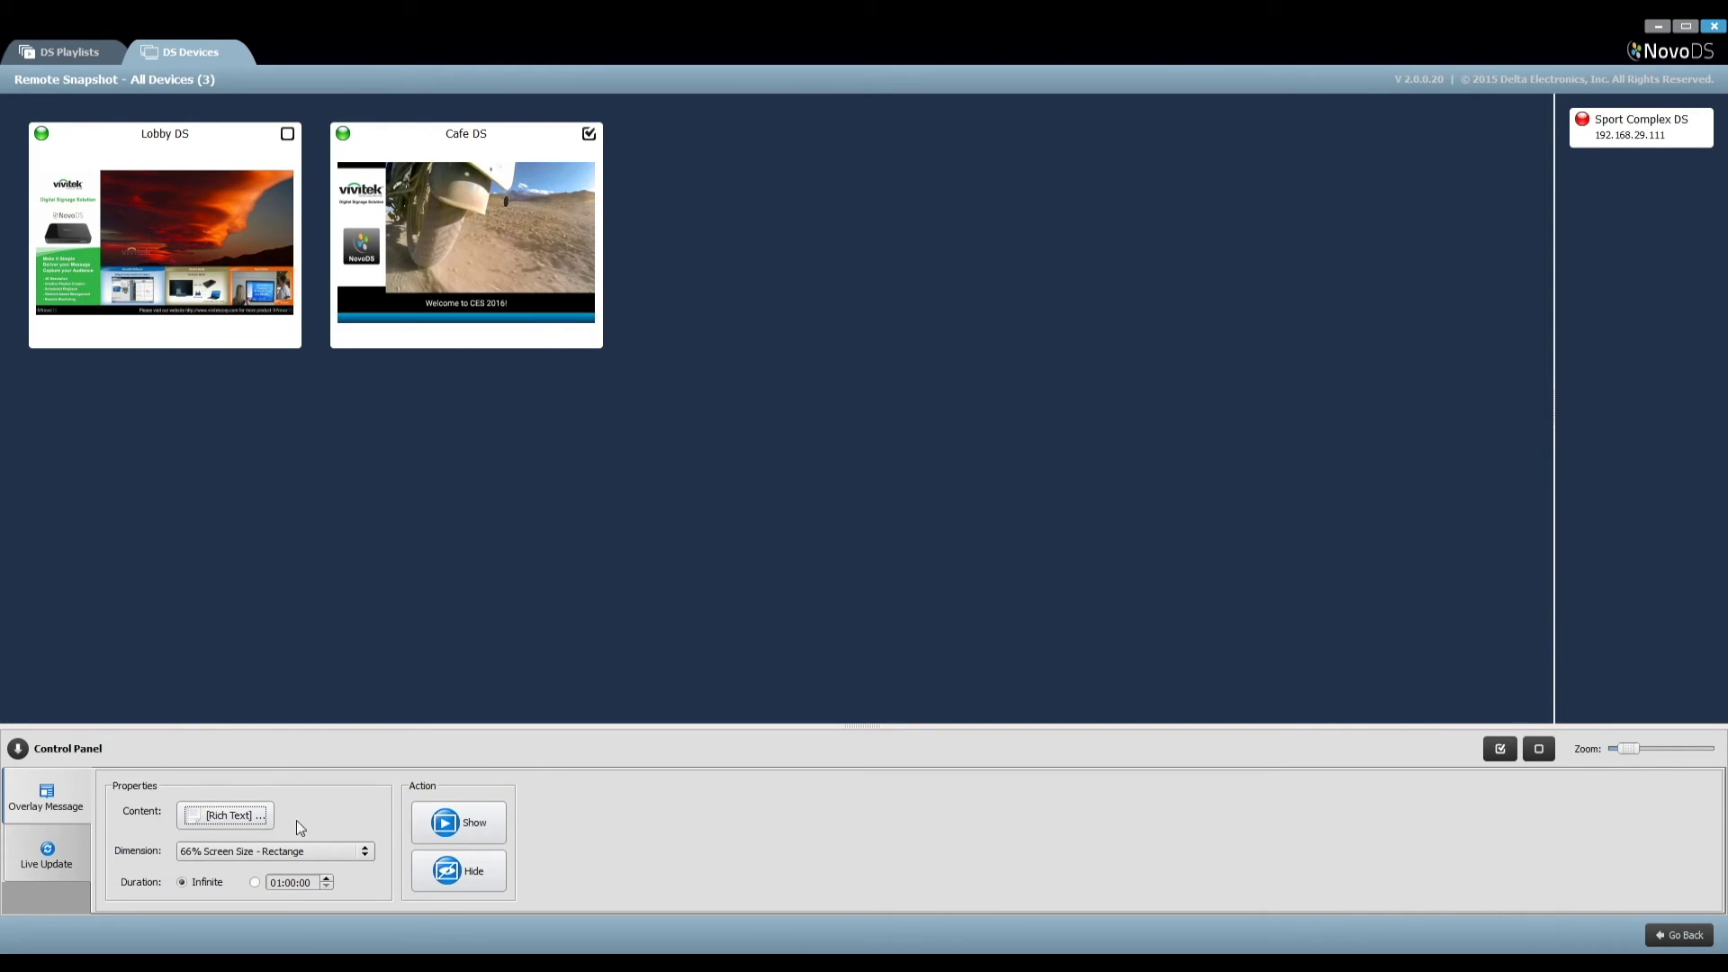
Show the URGENT NOTICE on Cafe DS at 50% Screen Size - Rectangle, then hide it.
{"action": "left_click", "coordinate": [323, 851]}
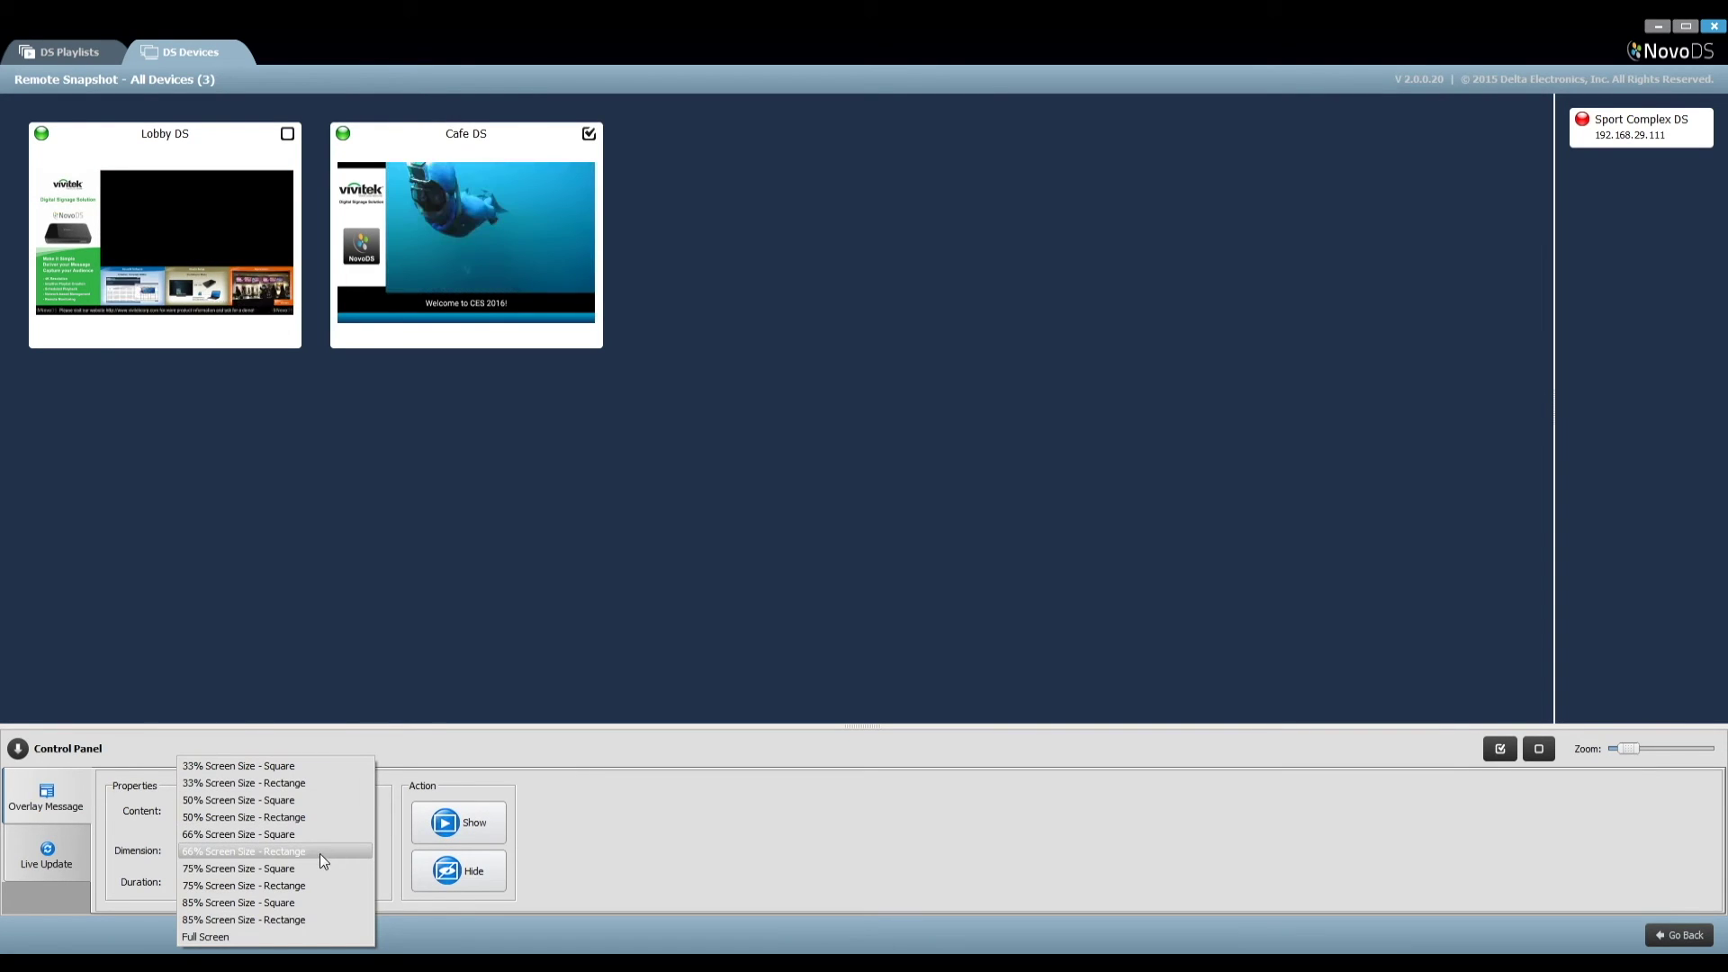
{"action": "left_click", "coordinate": [327, 818]}
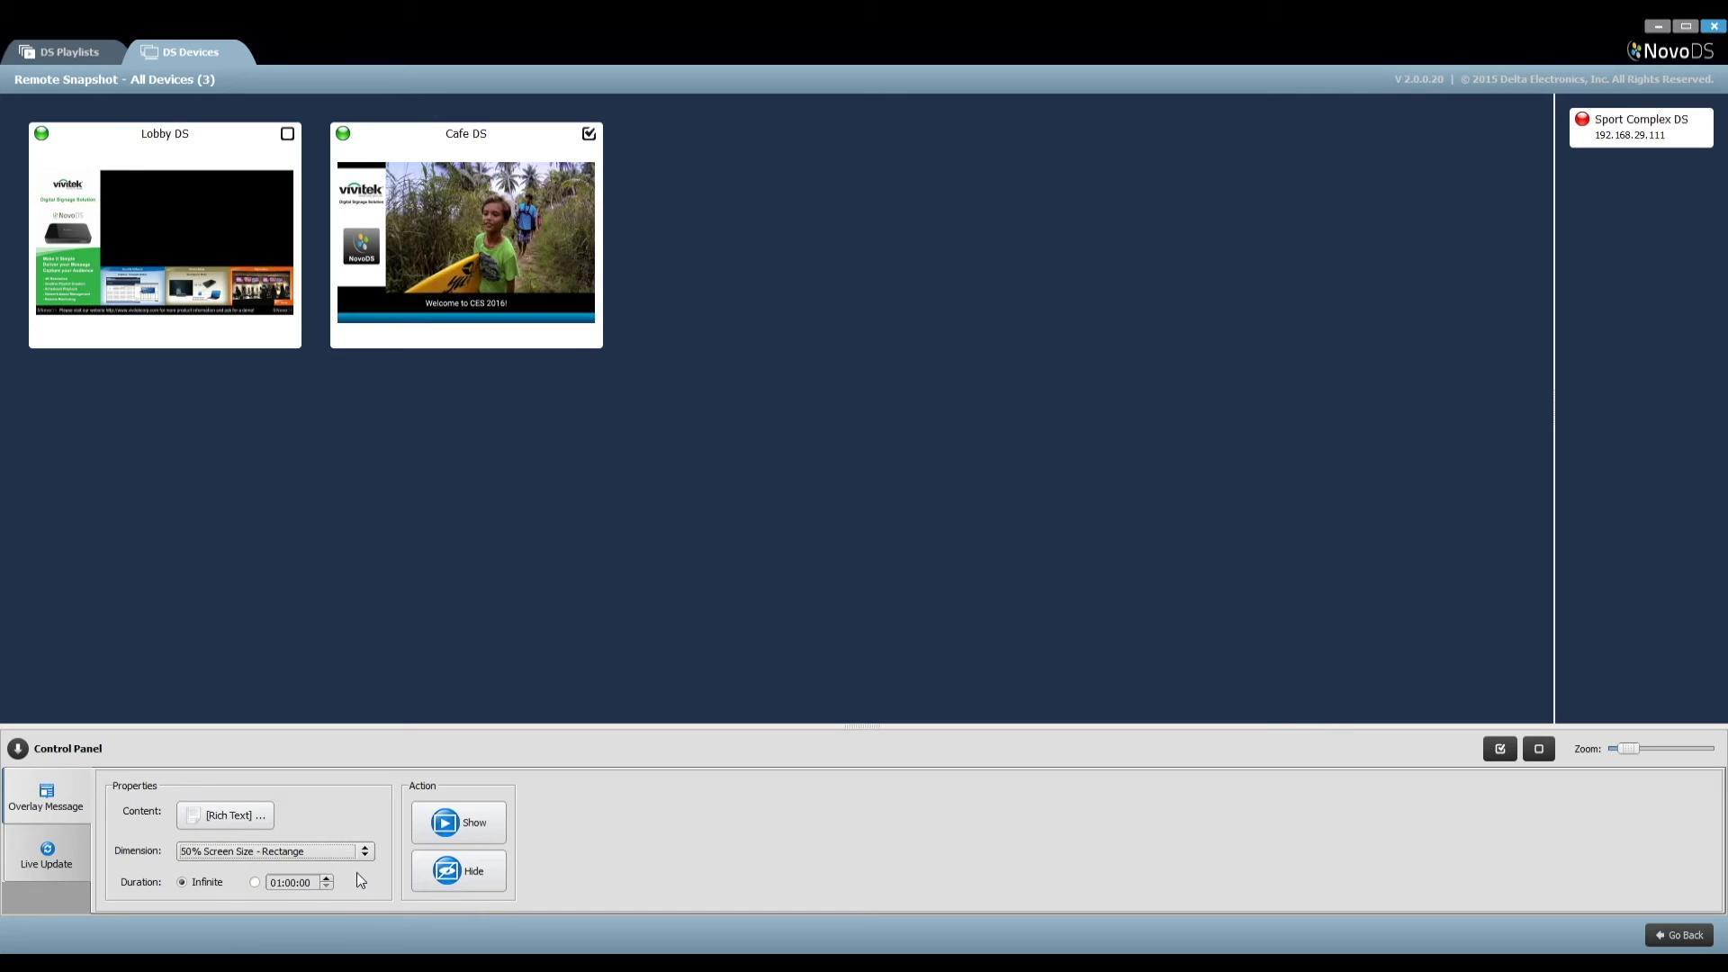
{"action": "left_click", "coordinate": [465, 830]}
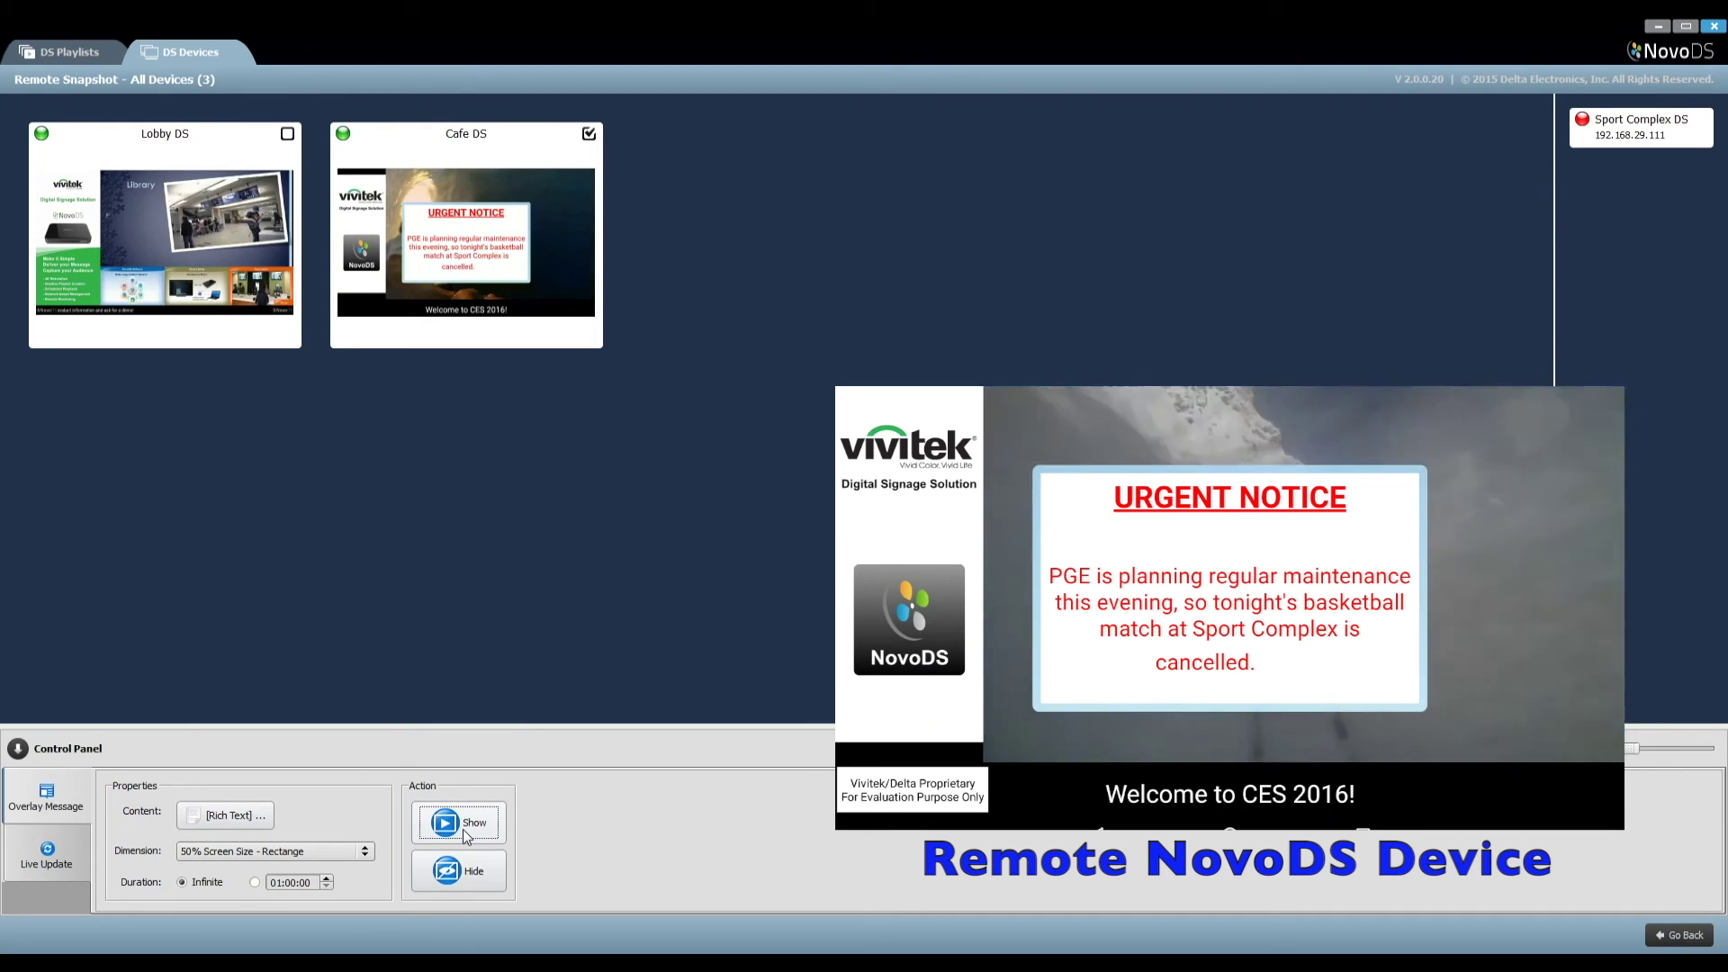
{"action": "left_click", "coordinate": [468, 871]}
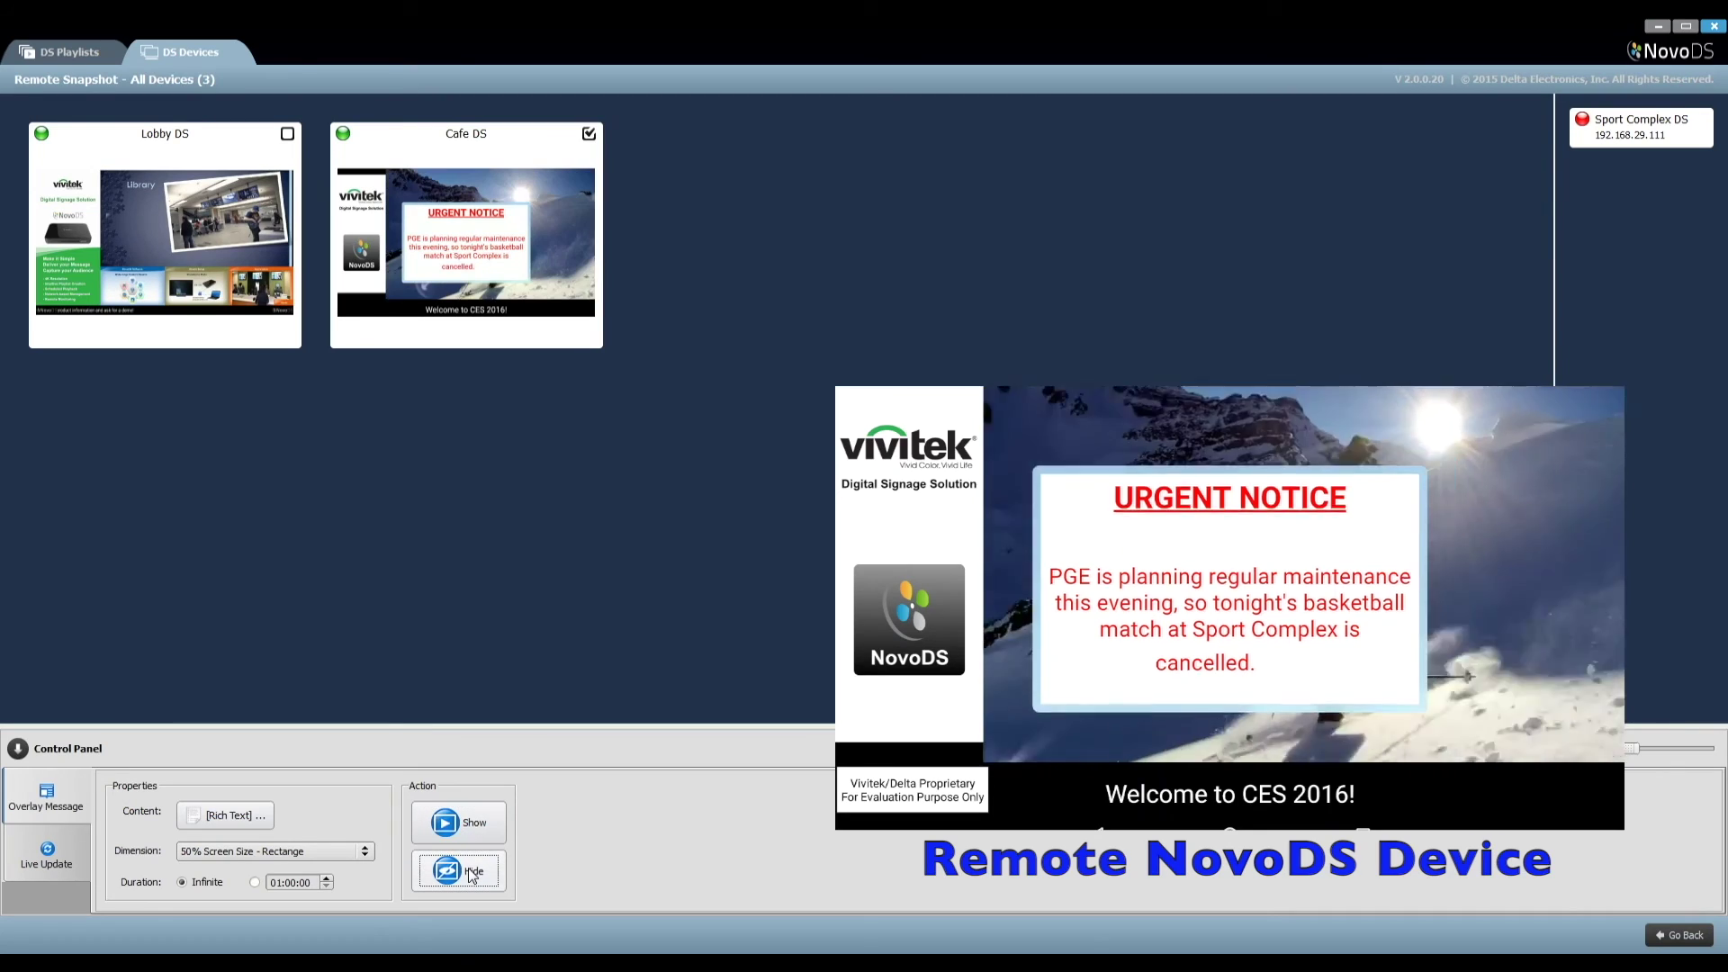
Make Urgent Notice 2.png the slideshow overlay content and show it on Cafe DS.
{"action": "left_click", "coordinate": [261, 818]}
{"action": "left_click", "coordinate": [252, 257]}
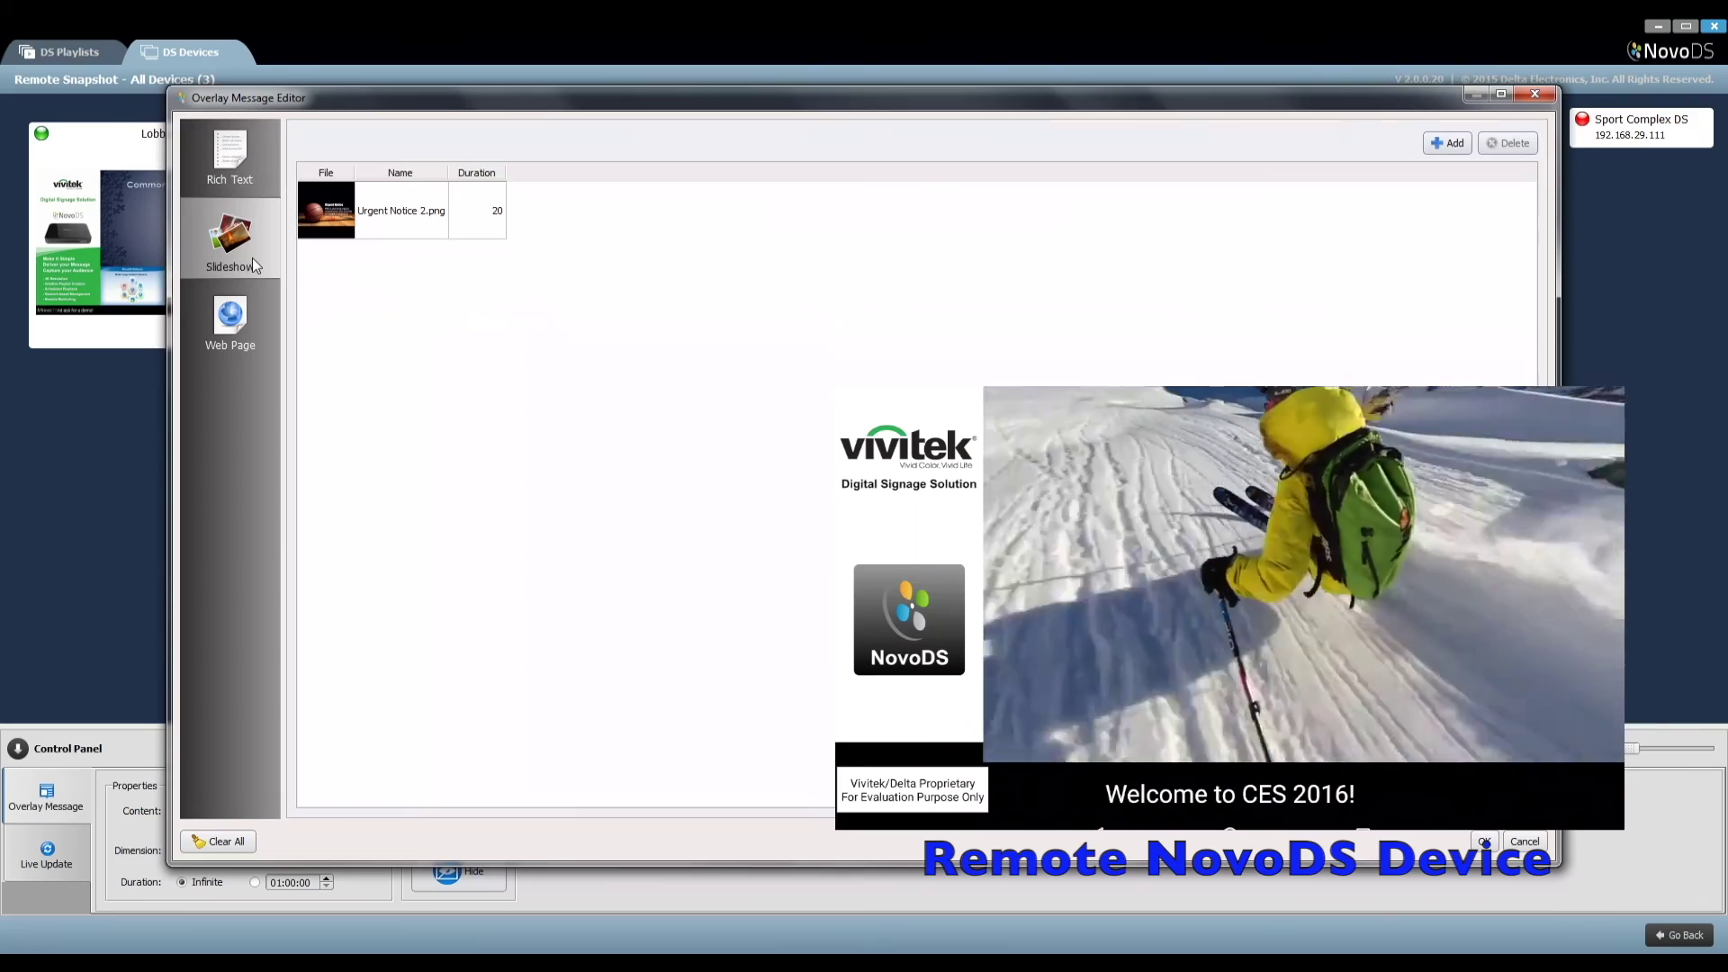
{"action": "left_click", "coordinate": [410, 216]}
{"action": "left_click", "coordinate": [1485, 843]}
{"action": "left_click", "coordinate": [446, 826]}
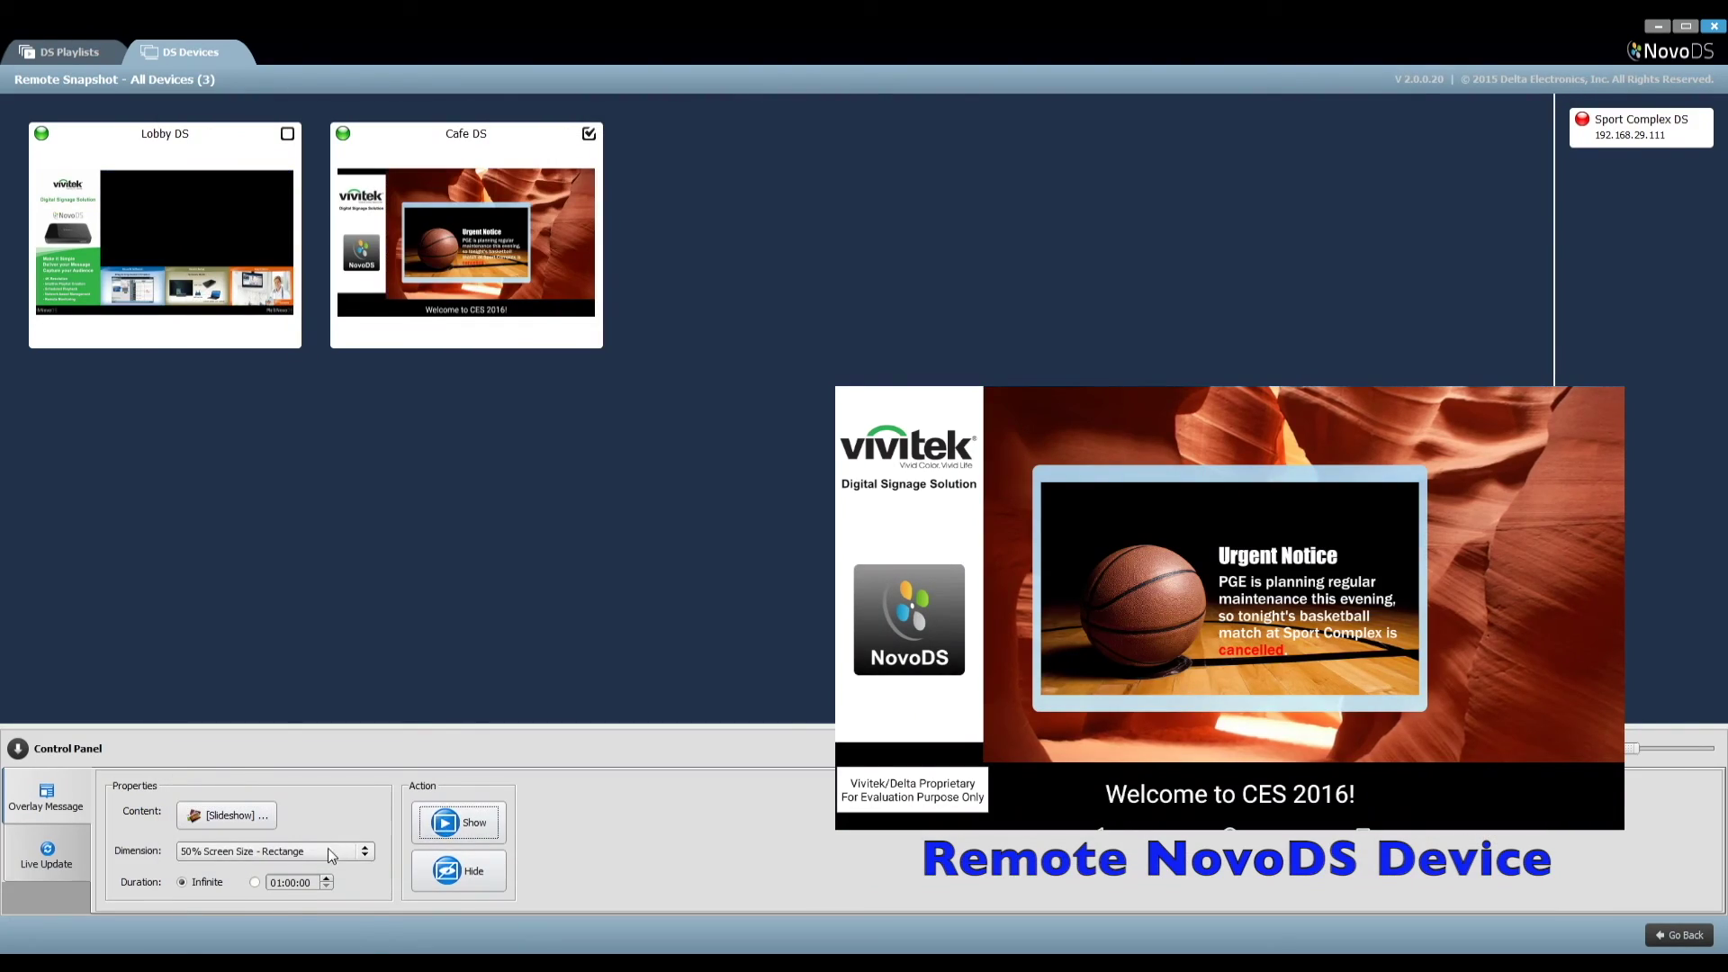
Resize the overlay to 66% Screen Size - Rectangle, show it again, then hide it.
{"action": "left_click", "coordinate": [270, 852]}
{"action": "left_click", "coordinate": [270, 889]}
{"action": "left_click", "coordinate": [478, 834]}
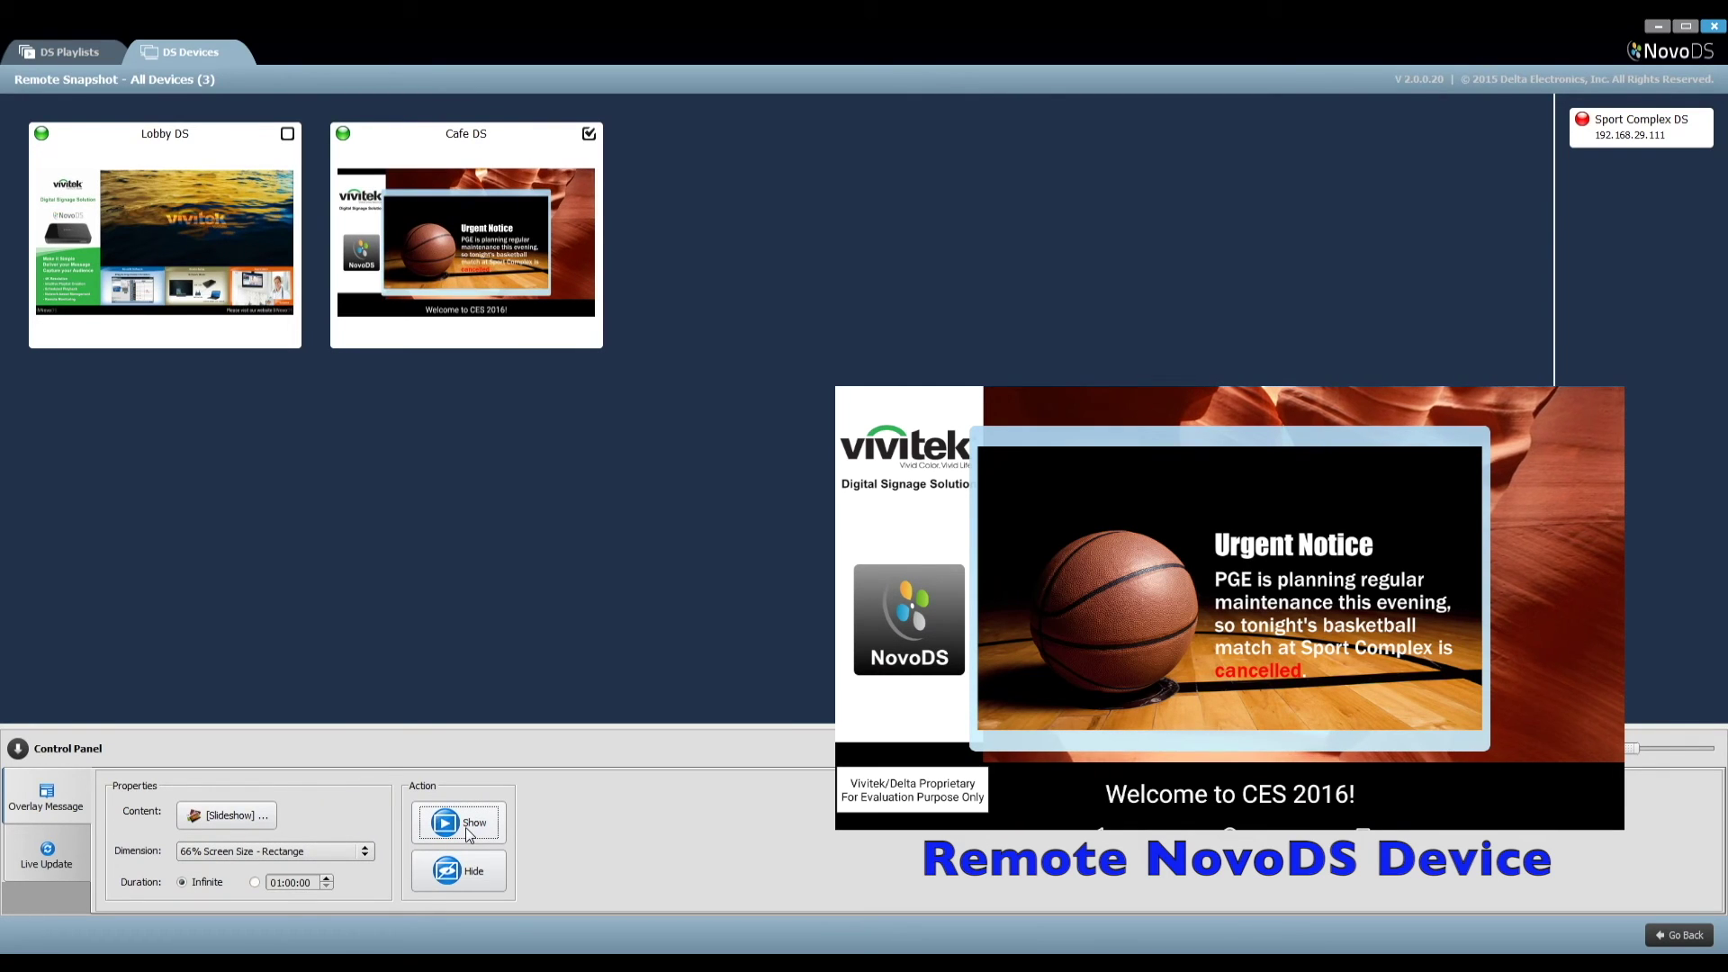
{"action": "left_click", "coordinate": [456, 881]}
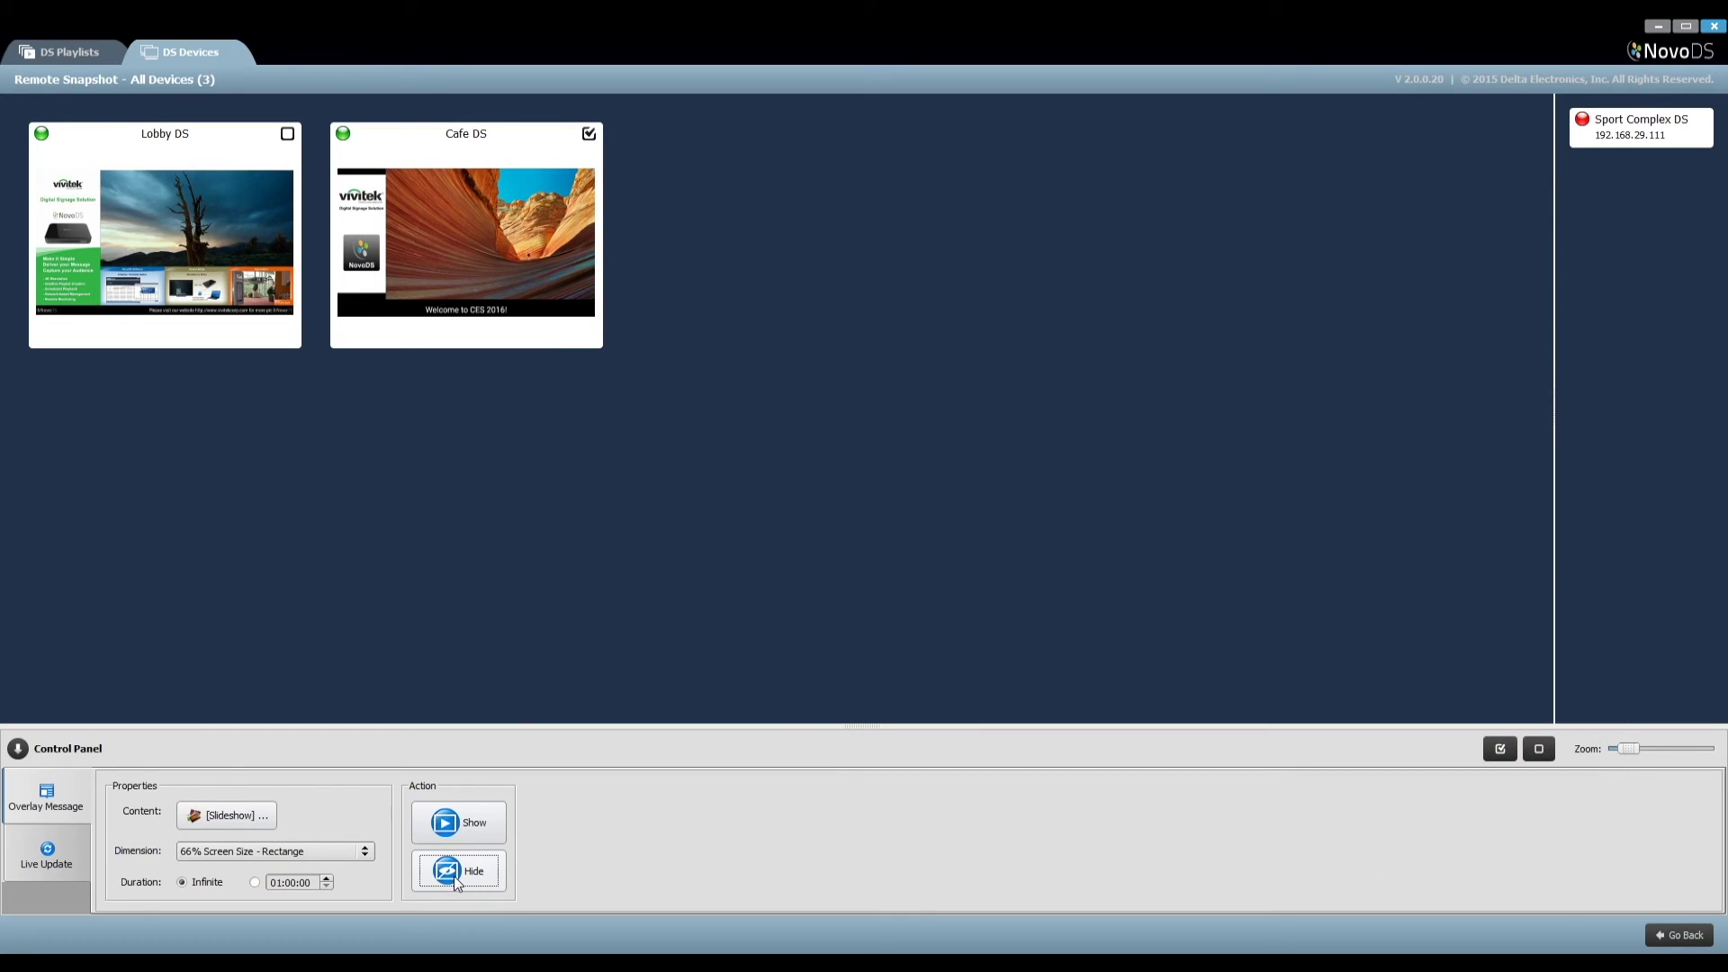
{"action": "left_click", "coordinate": [88, 852]}
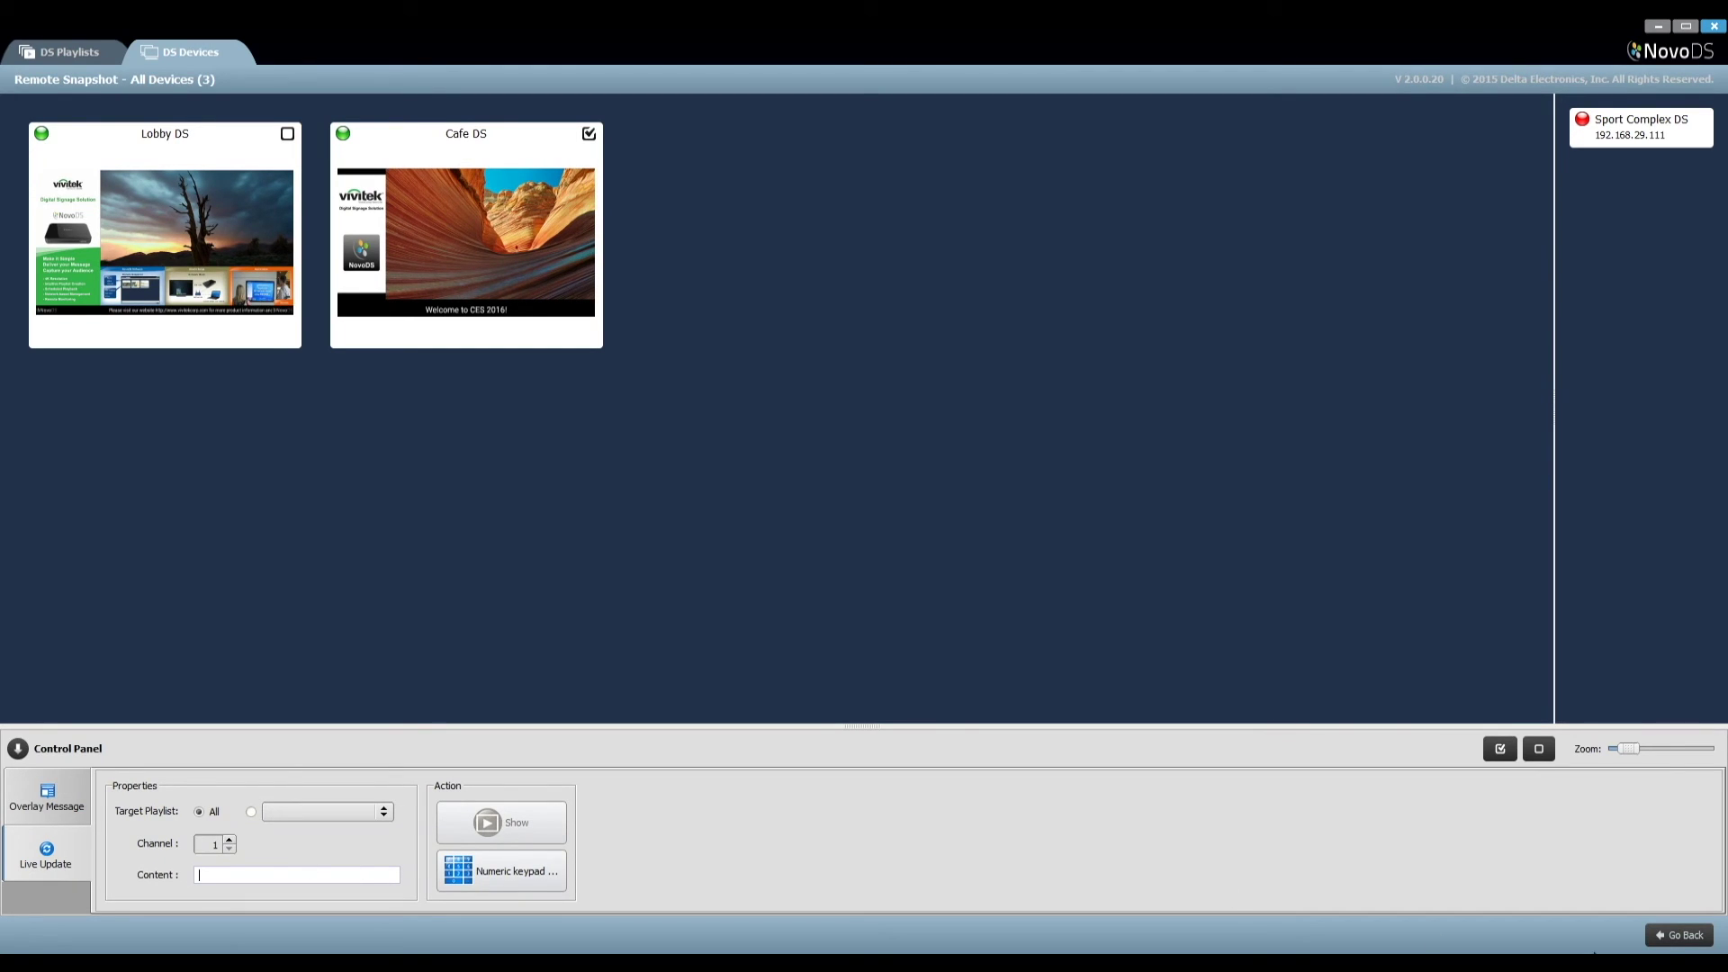
Confirm the Museum playlist's Region 3 carries a Channel 1 live feed, then return to DS Devices.
{"action": "left_click", "coordinate": [1670, 941]}
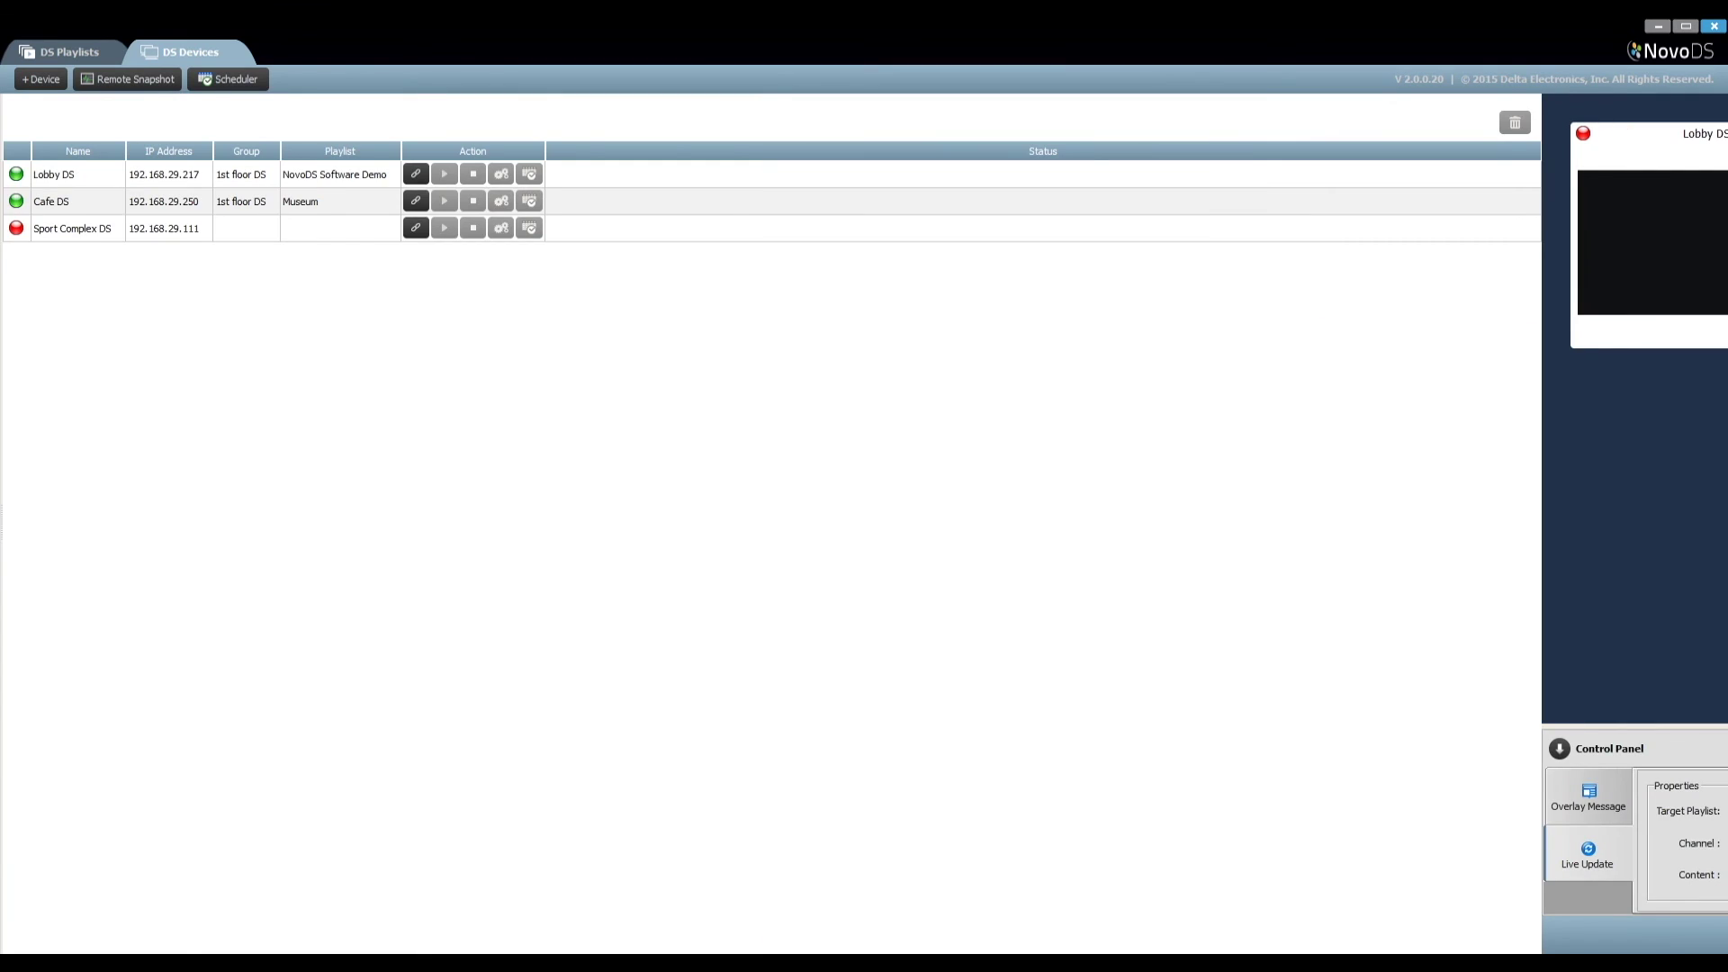
{"action": "left_click", "coordinate": [88, 52]}
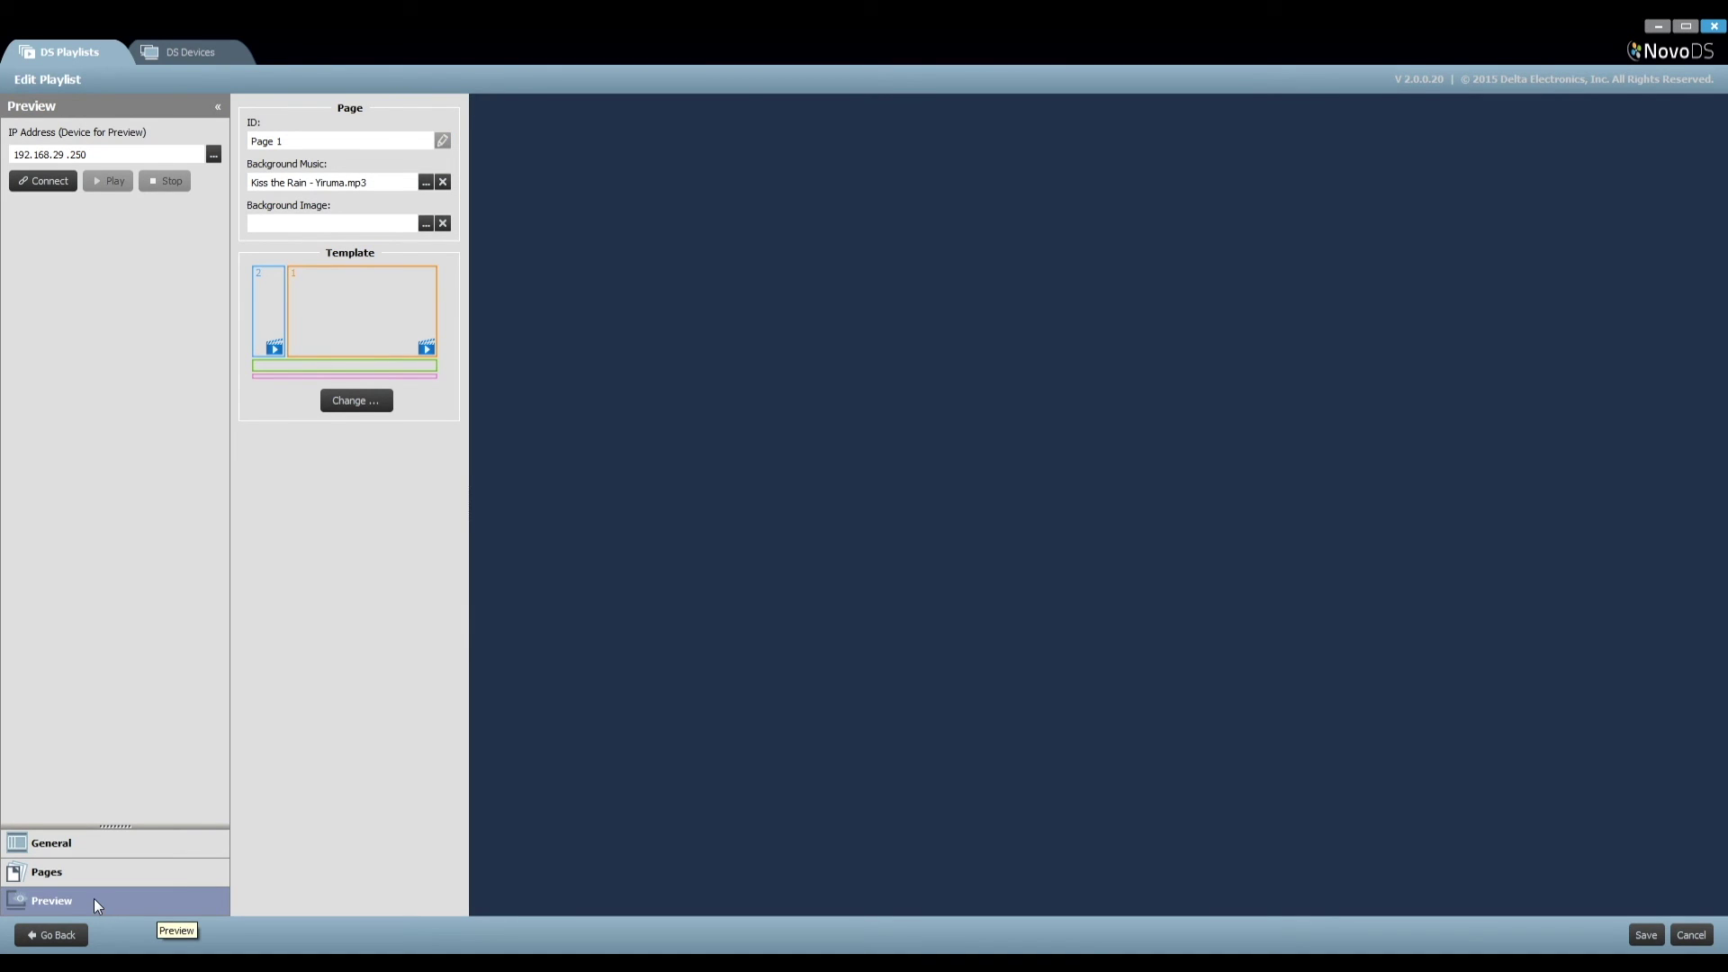
{"action": "left_click", "coordinate": [61, 935]}
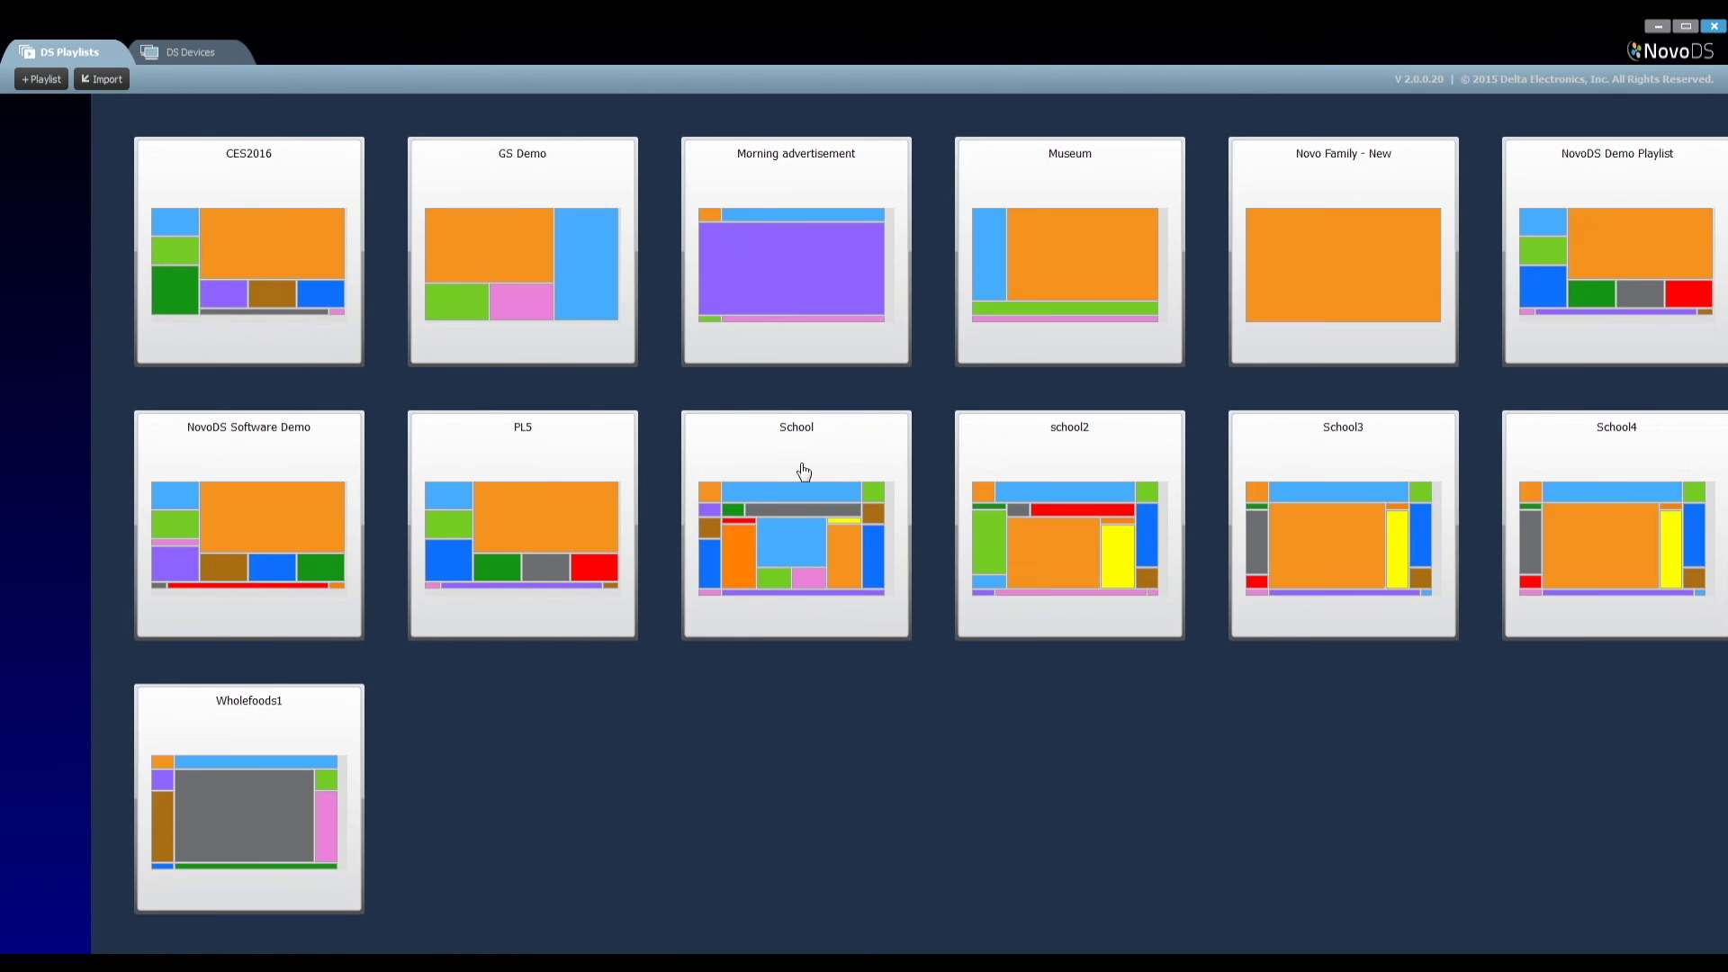
{"action": "left_click", "coordinate": [1011, 262]}
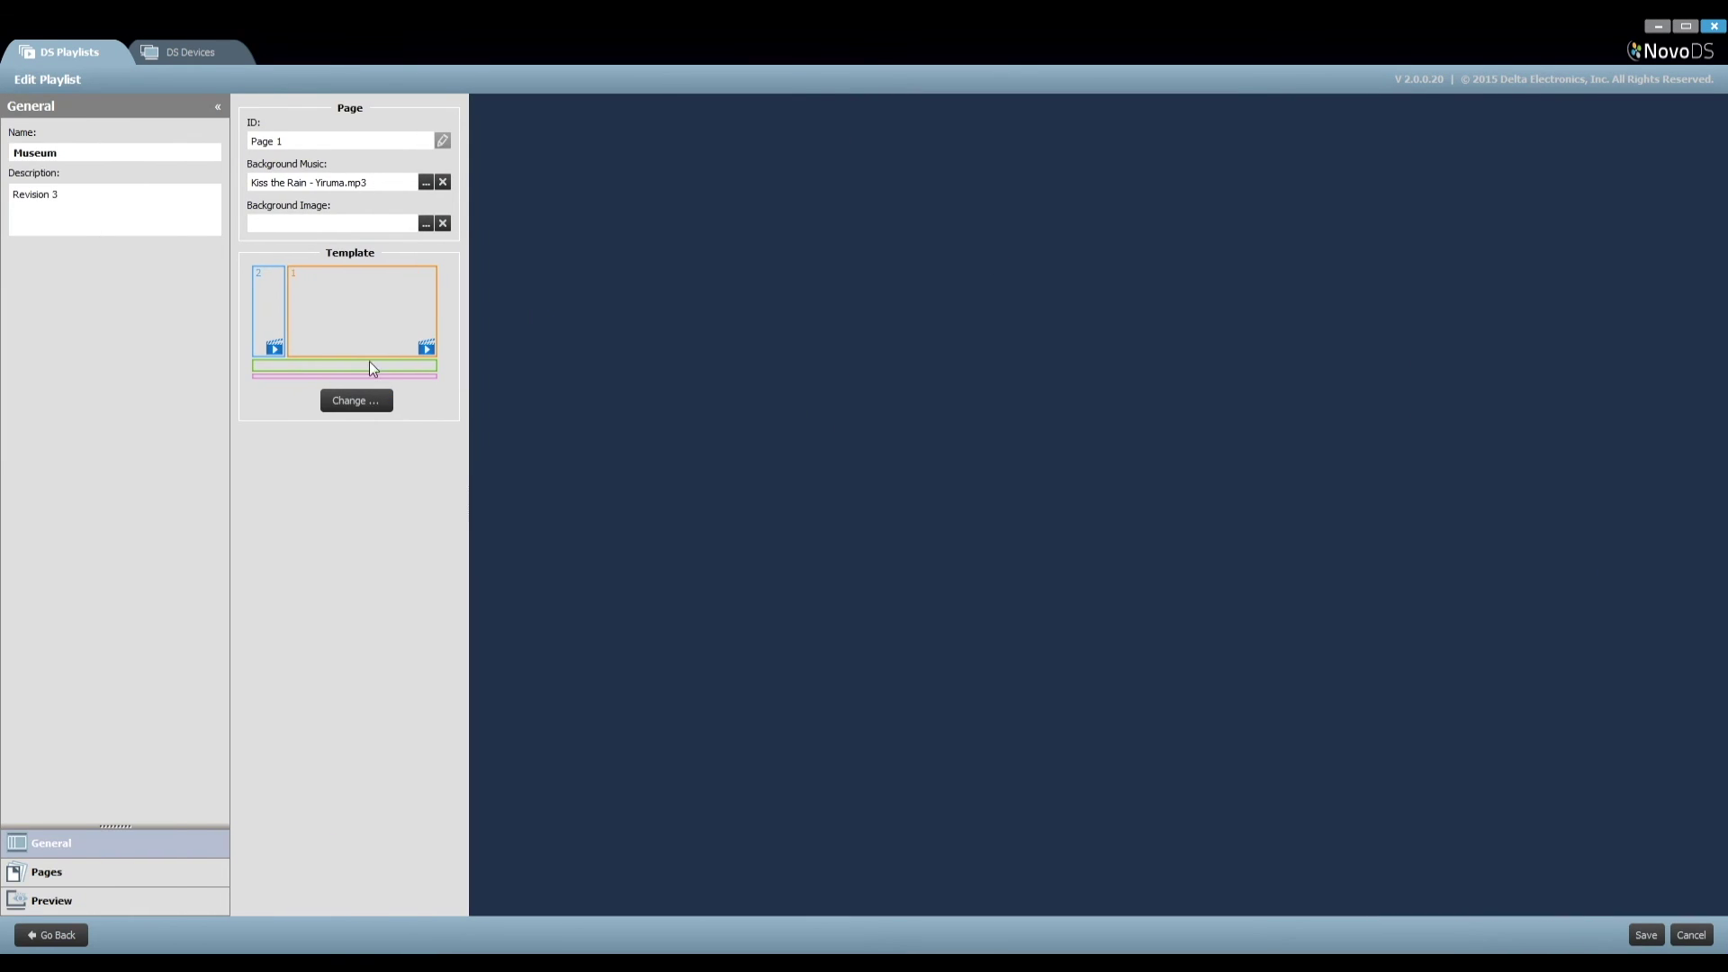
{"action": "left_click", "coordinate": [366, 365]}
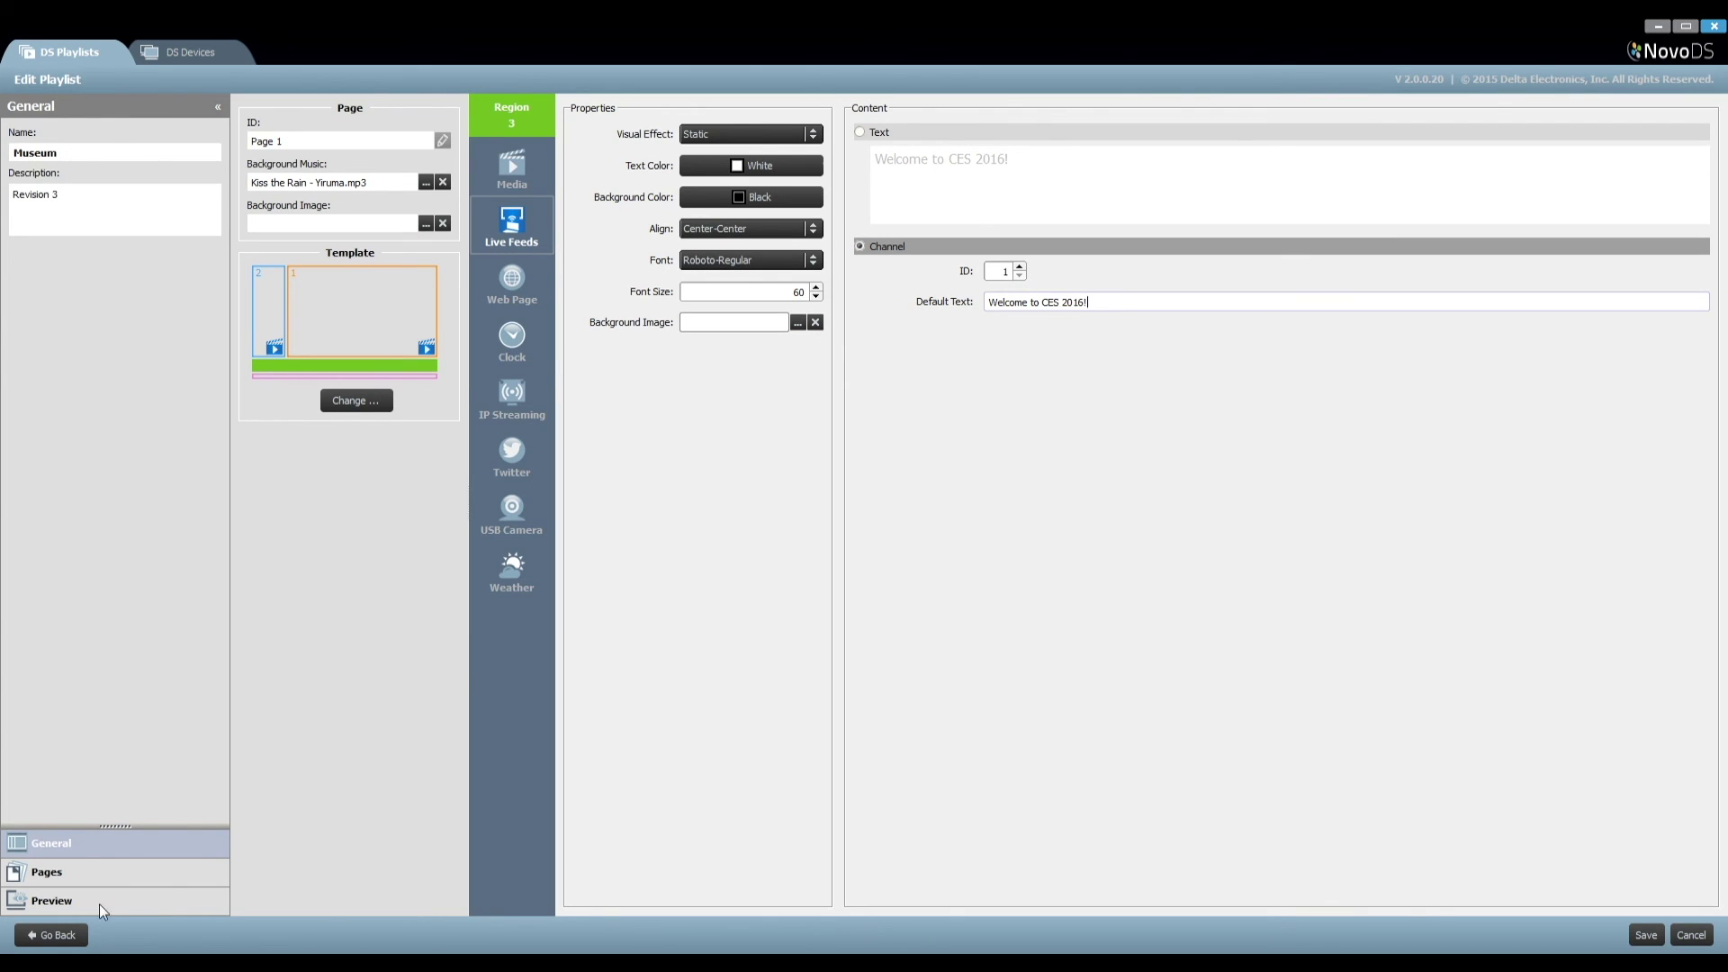
{"action": "left_click", "coordinate": [51, 935]}
{"action": "left_click", "coordinate": [185, 51]}
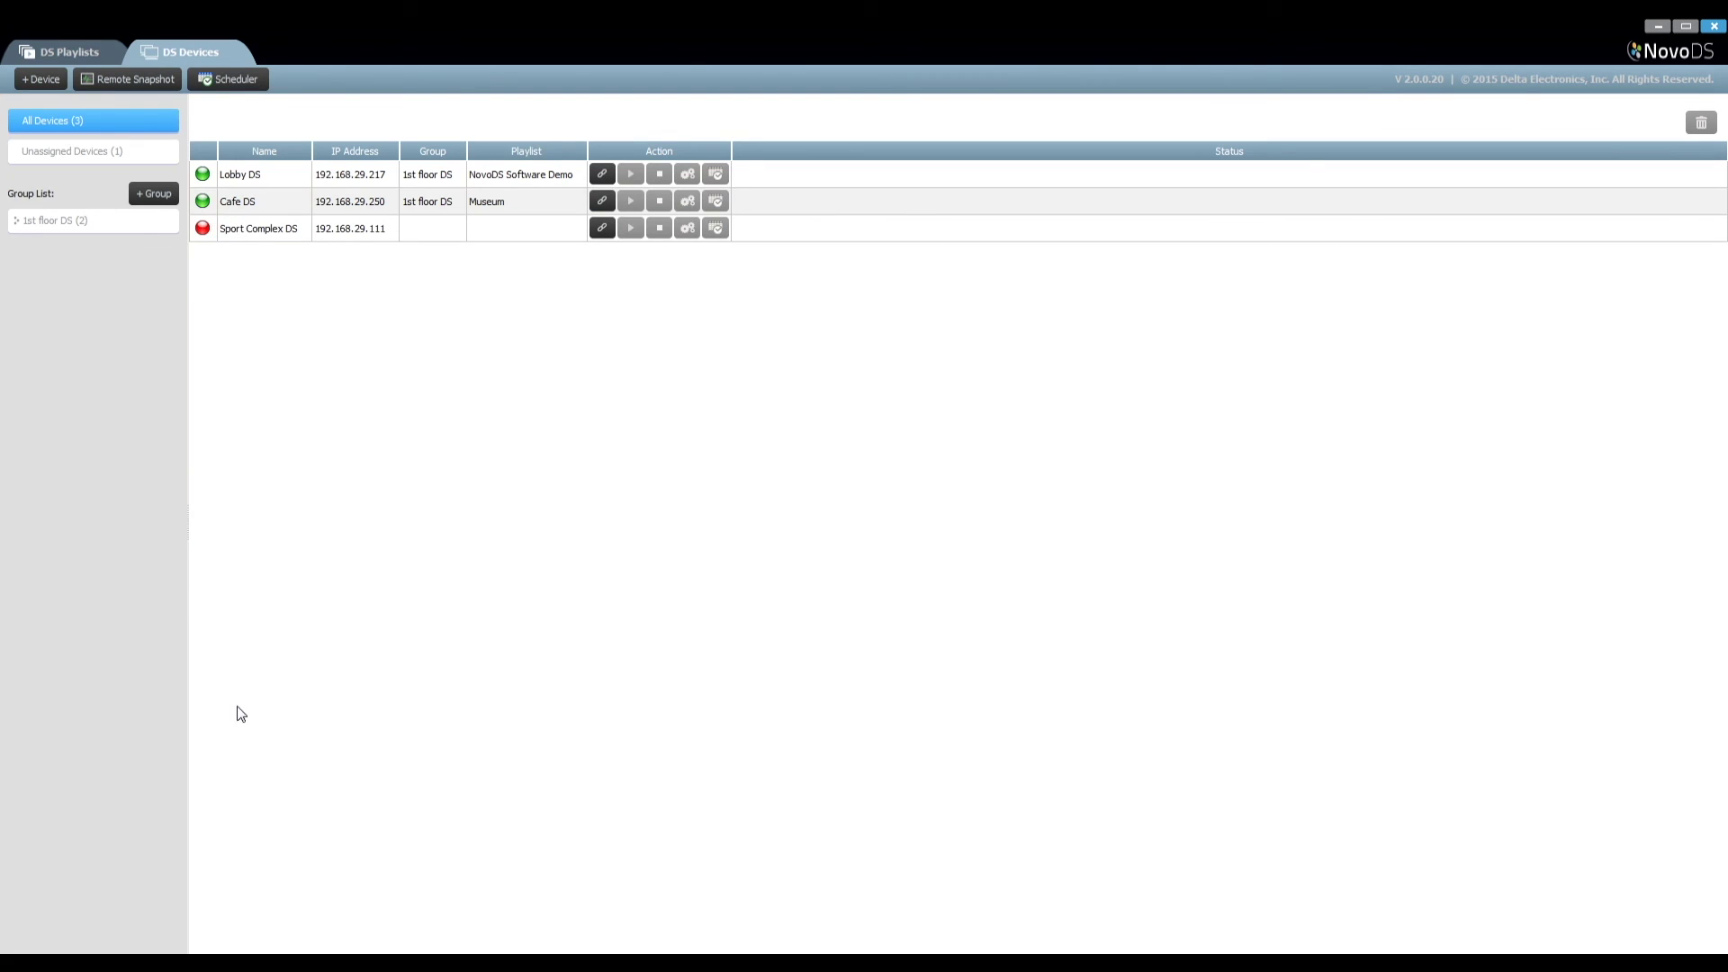
Push 'Welcome to our booth!' as a Channel 1 live update to Cafe DS only.
{"action": "left_click", "coordinate": [155, 78]}
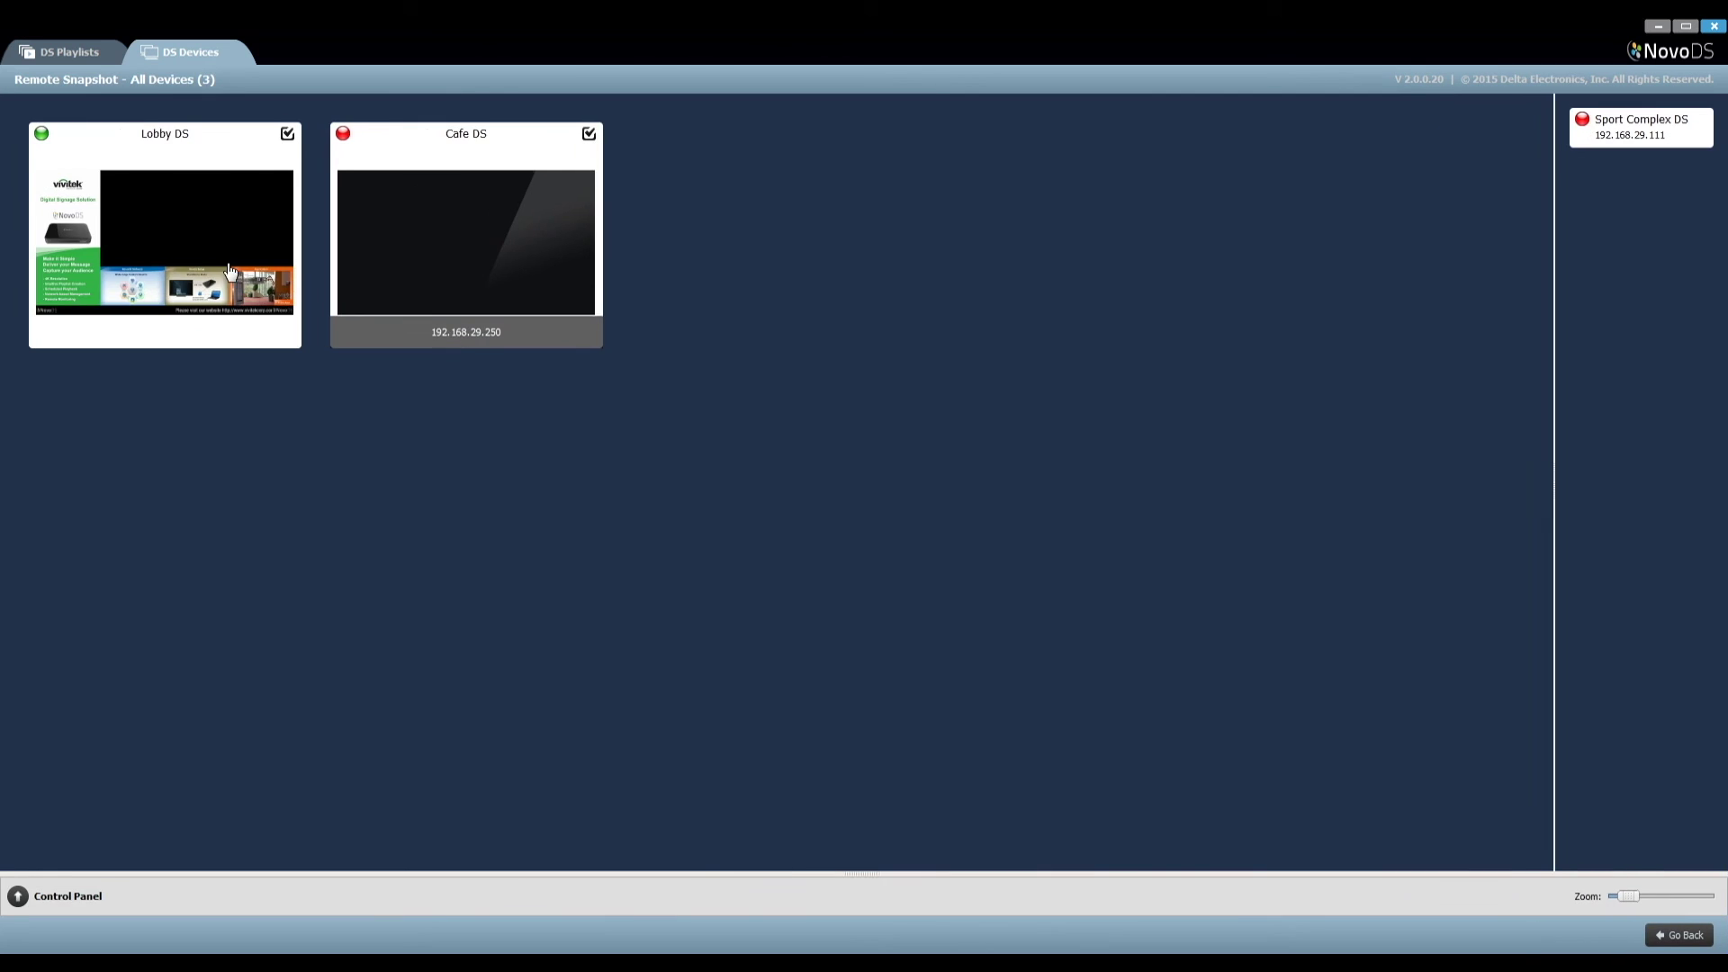
{"action": "left_click", "coordinate": [287, 134]}
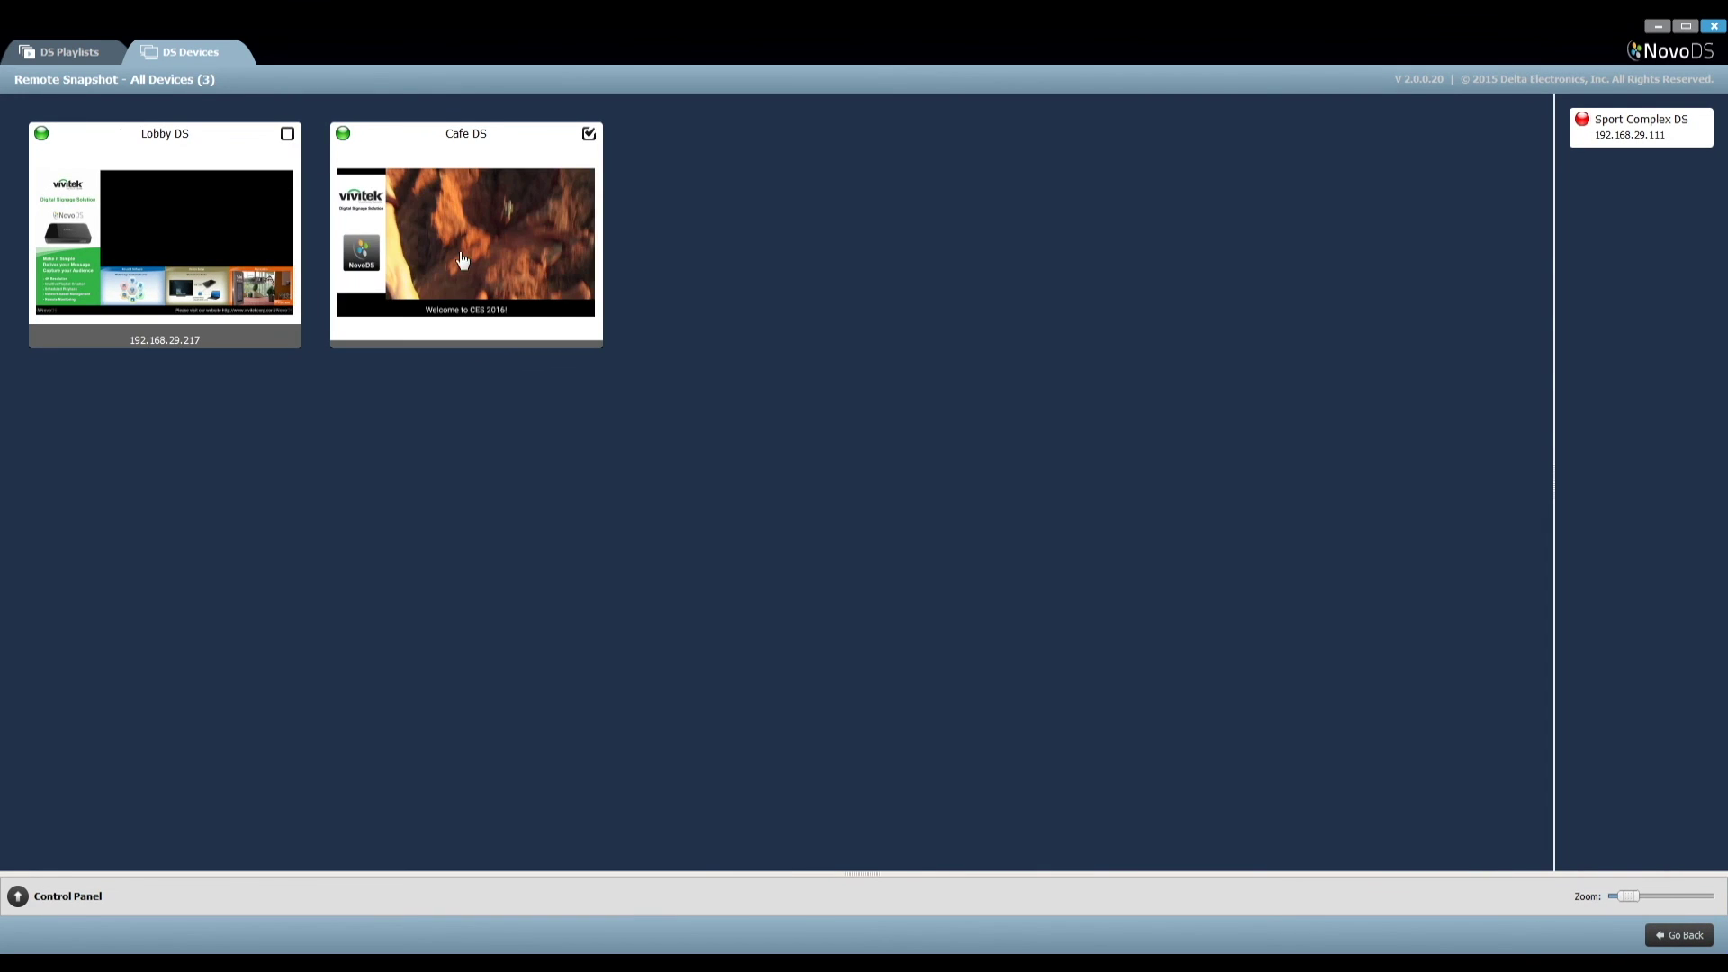
{"action": "left_click", "coordinate": [18, 896]}
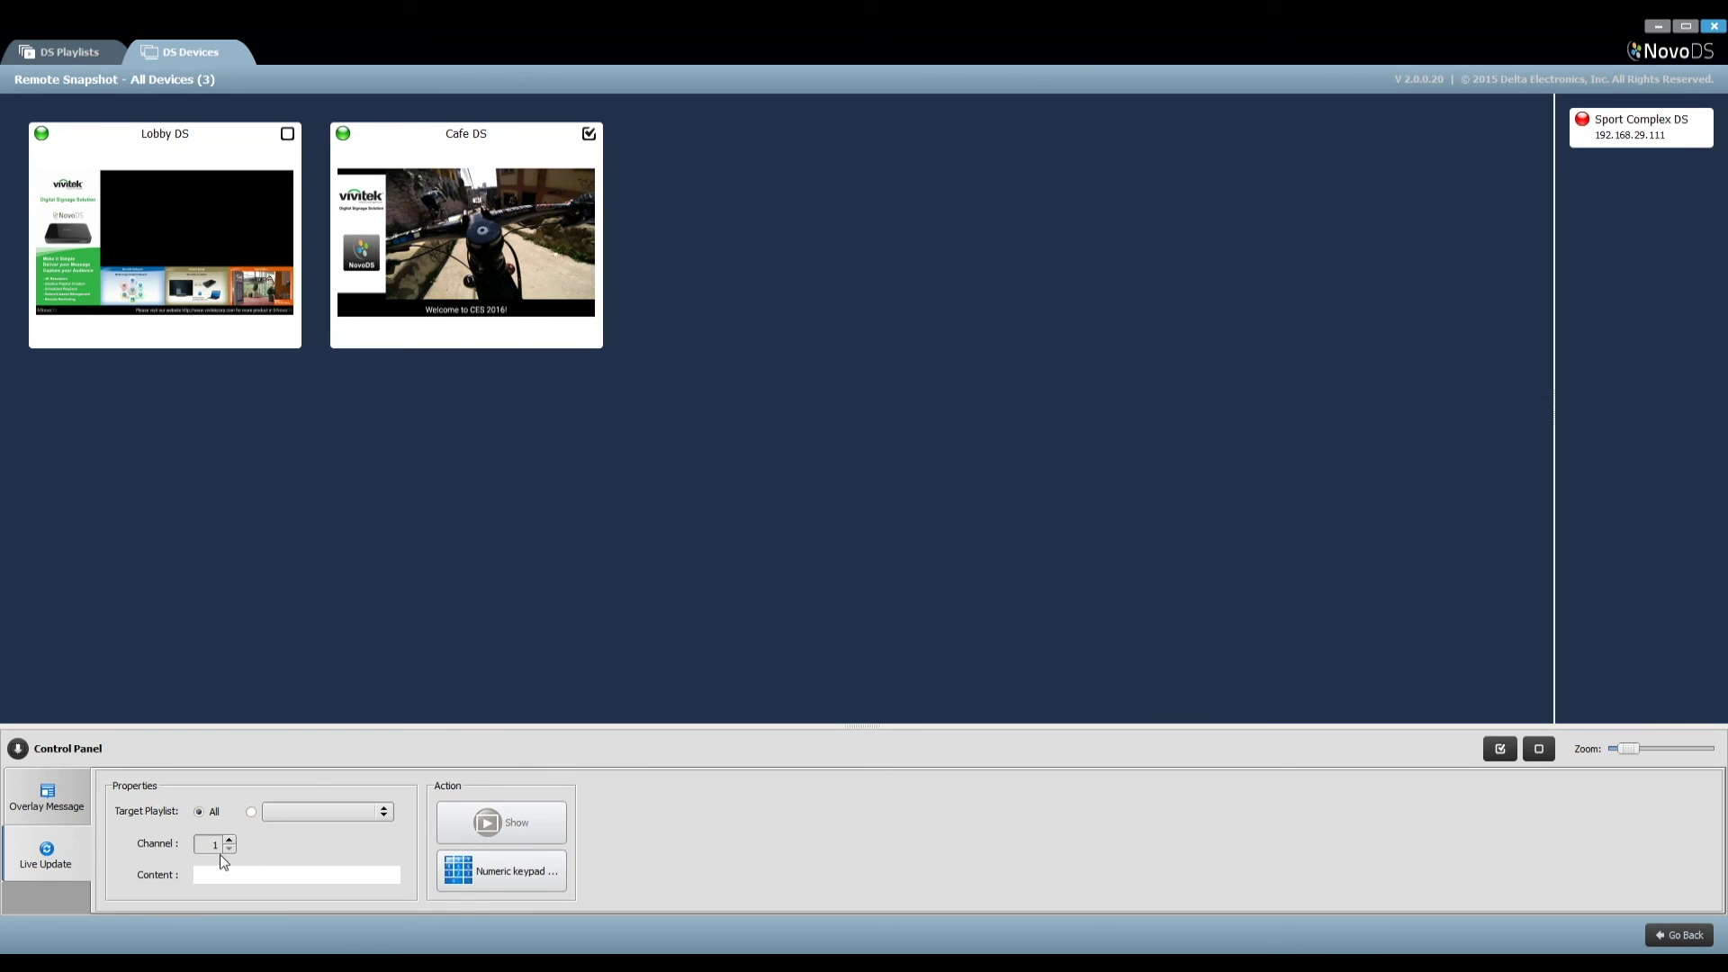
{"action": "left_click", "coordinate": [242, 874]}
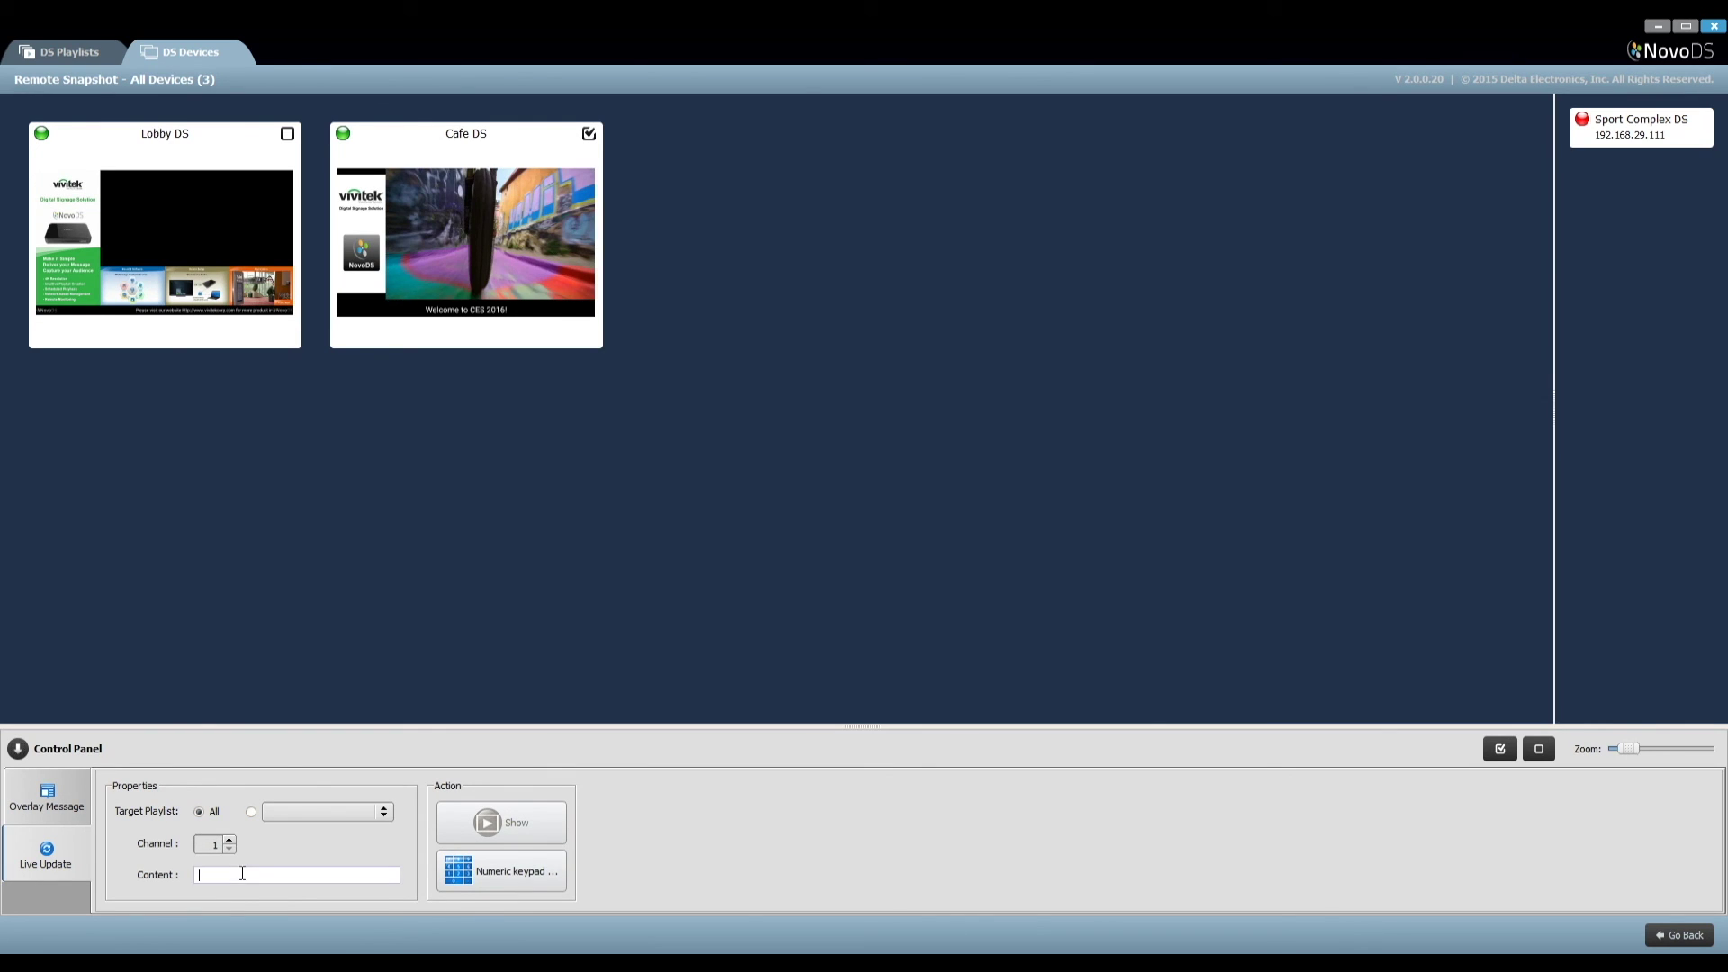
{"action": "type", "text": "Welcome"}
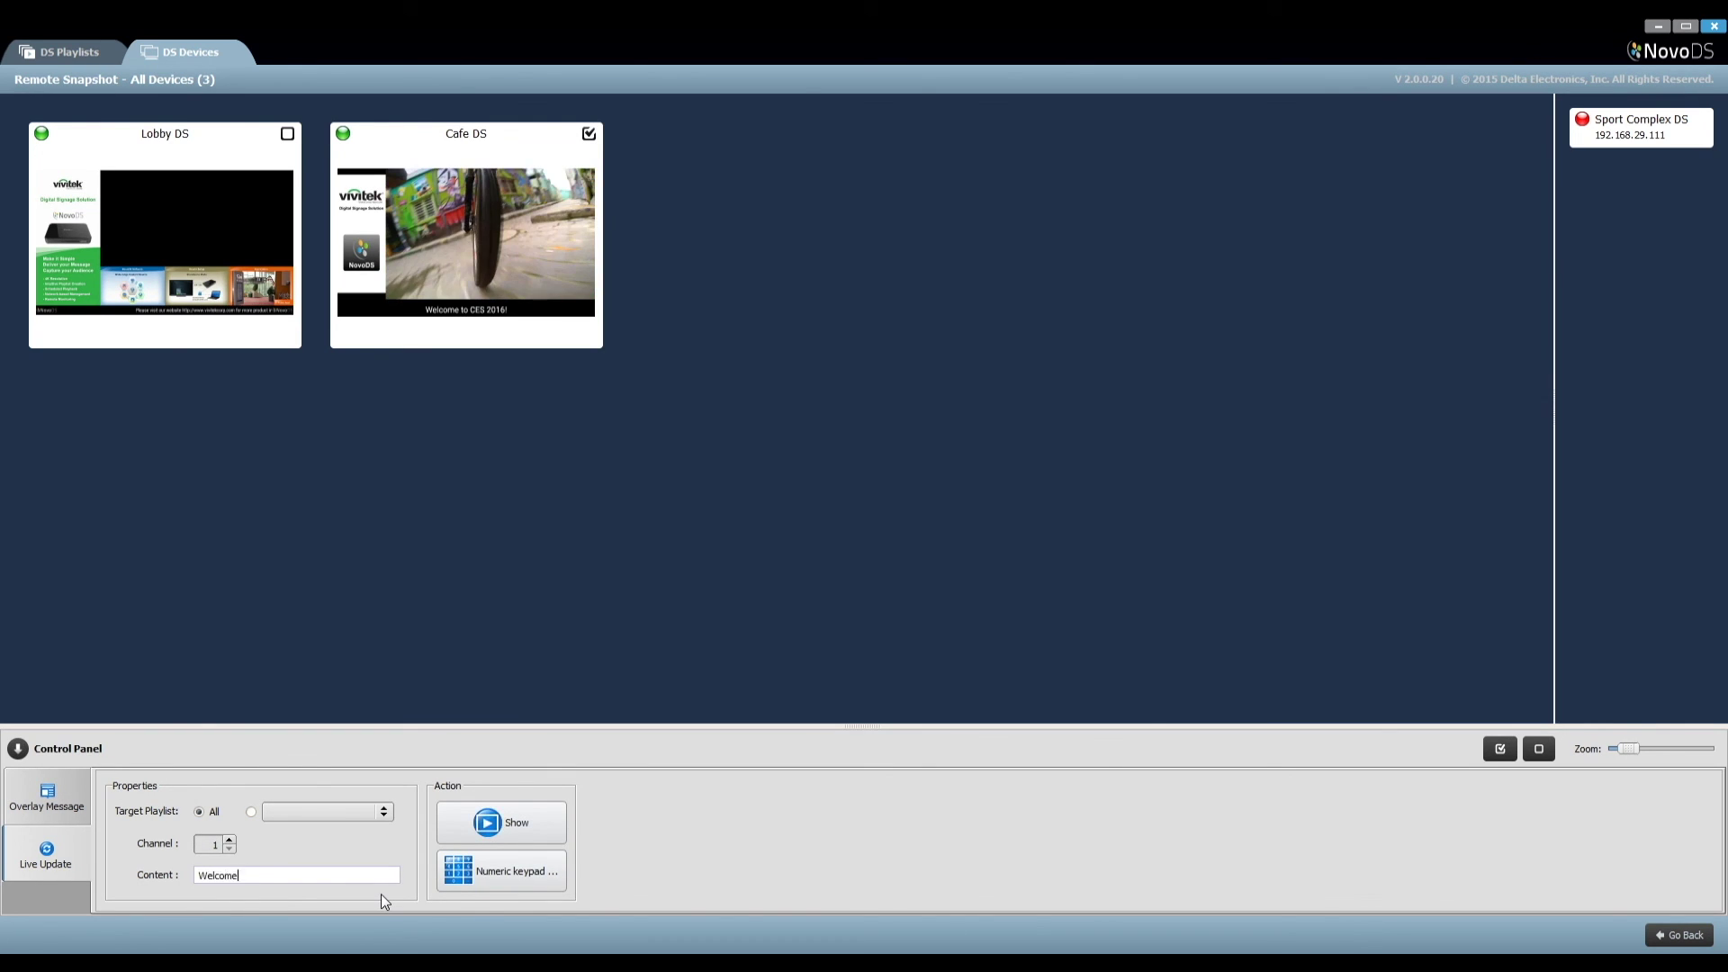
{"action": "type", "text": " to our booth!"}
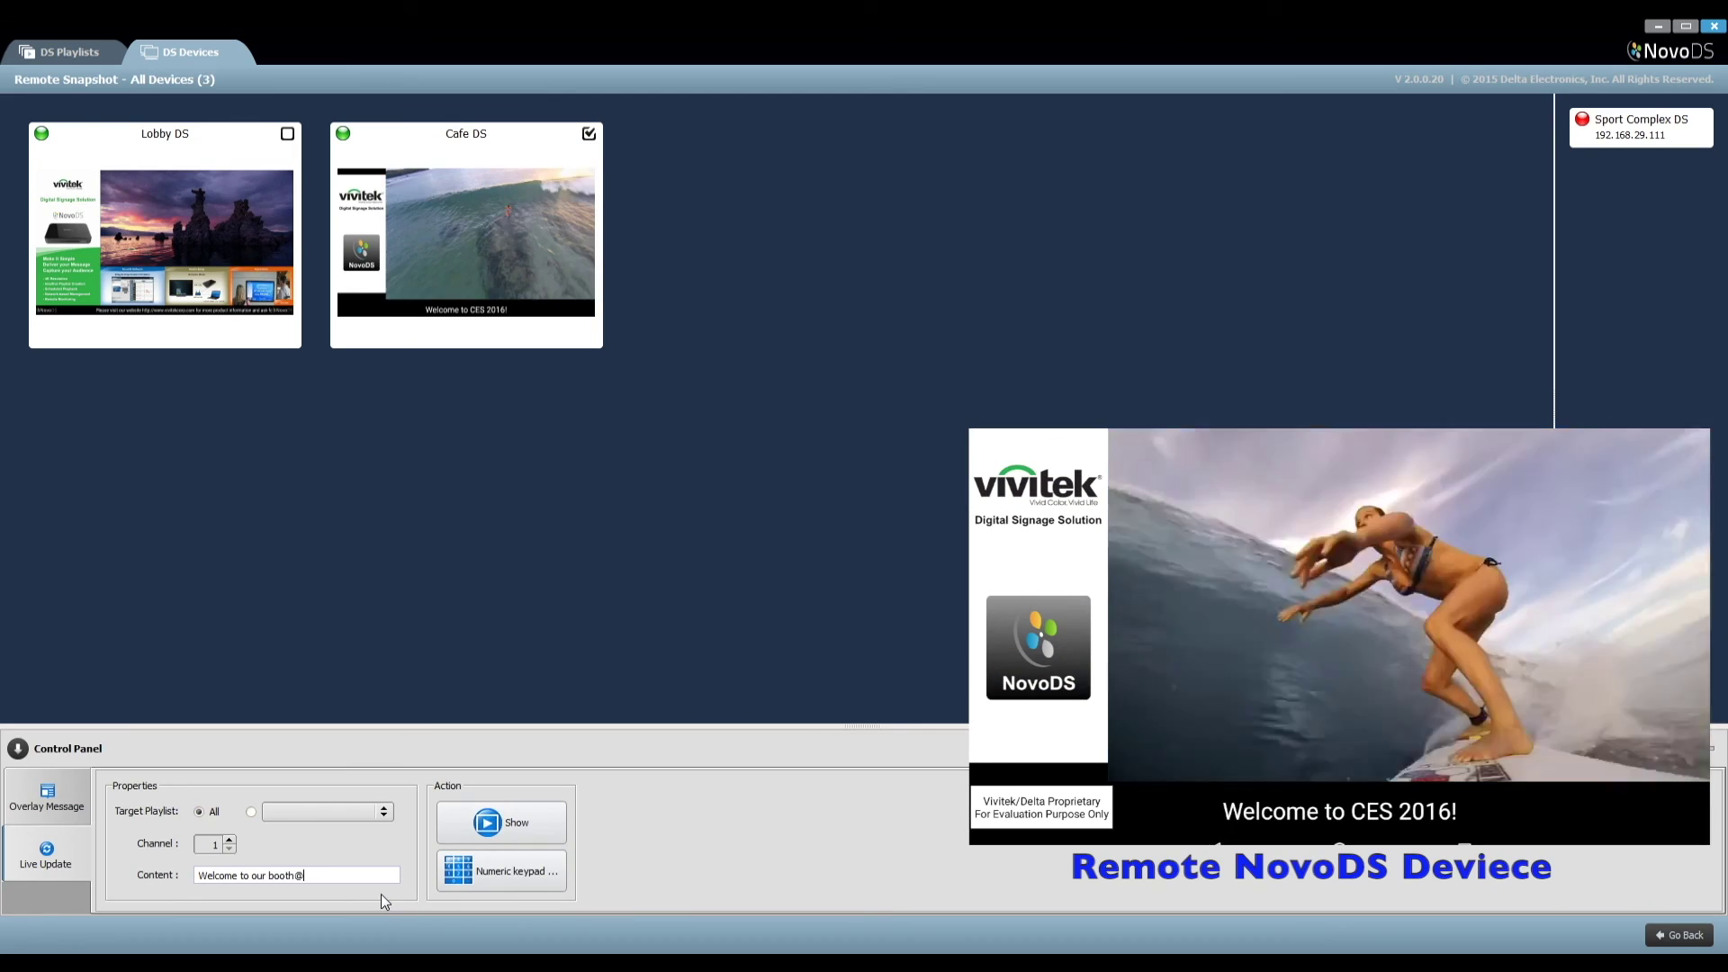
{"action": "left_click", "coordinate": [504, 823]}
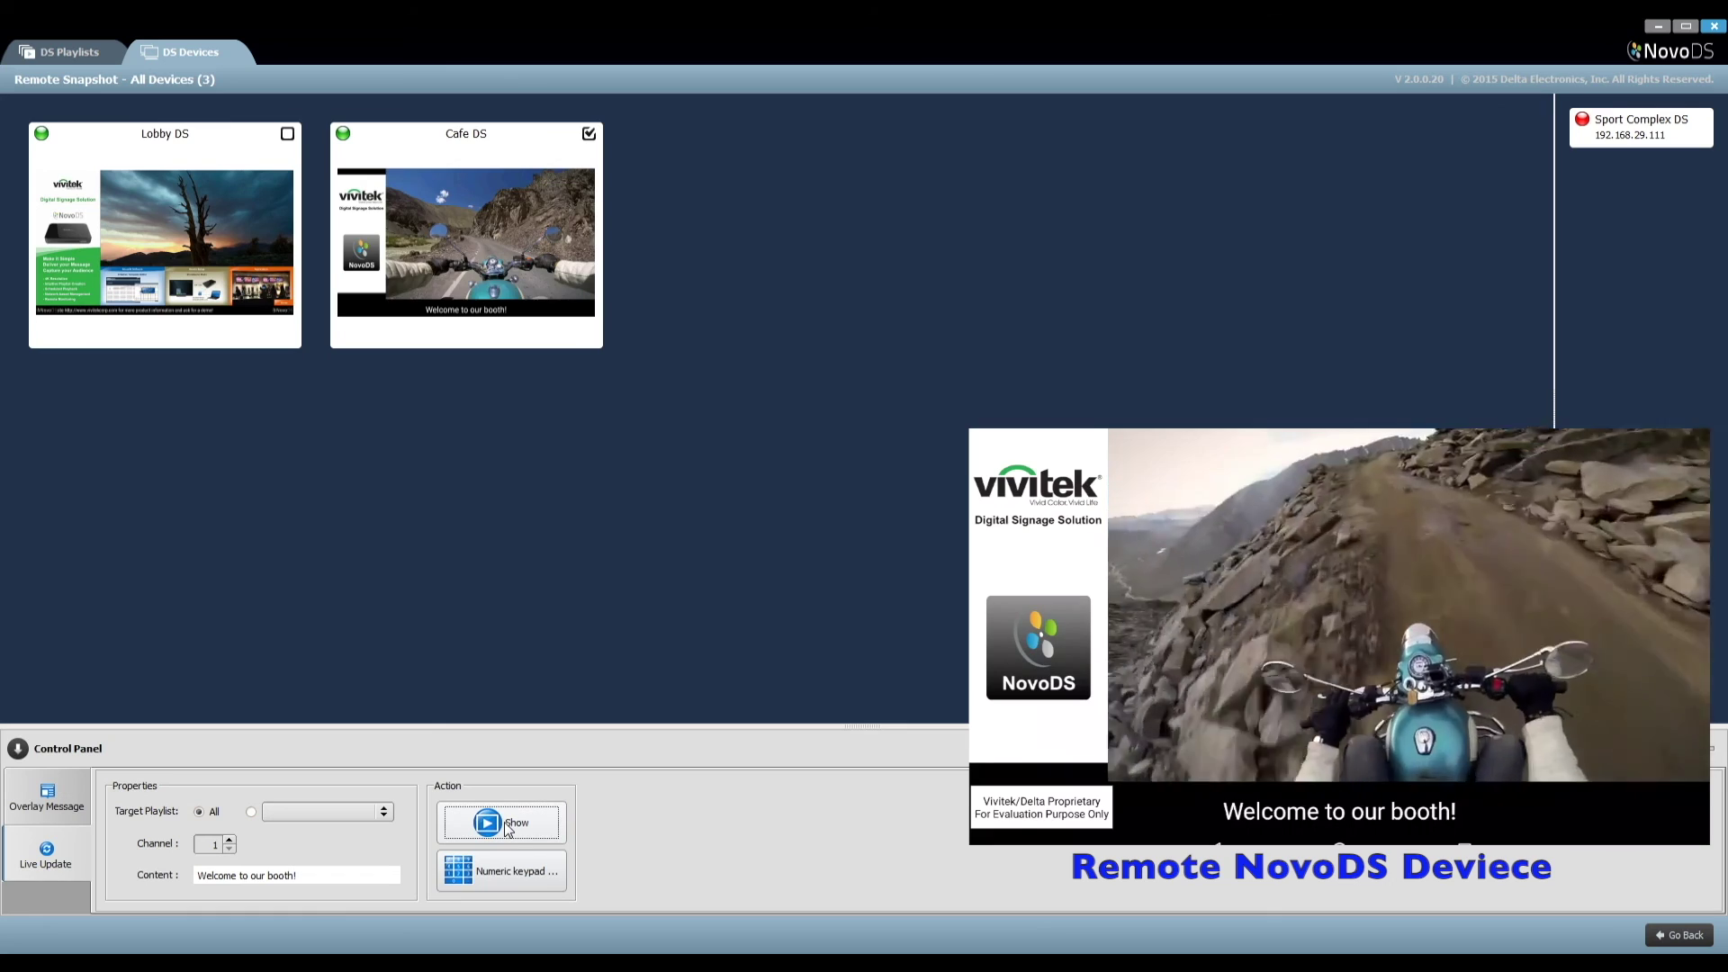
Send the value 10000 to Cafe DS's channel with the numeric keypad.
{"action": "left_click", "coordinate": [524, 873]}
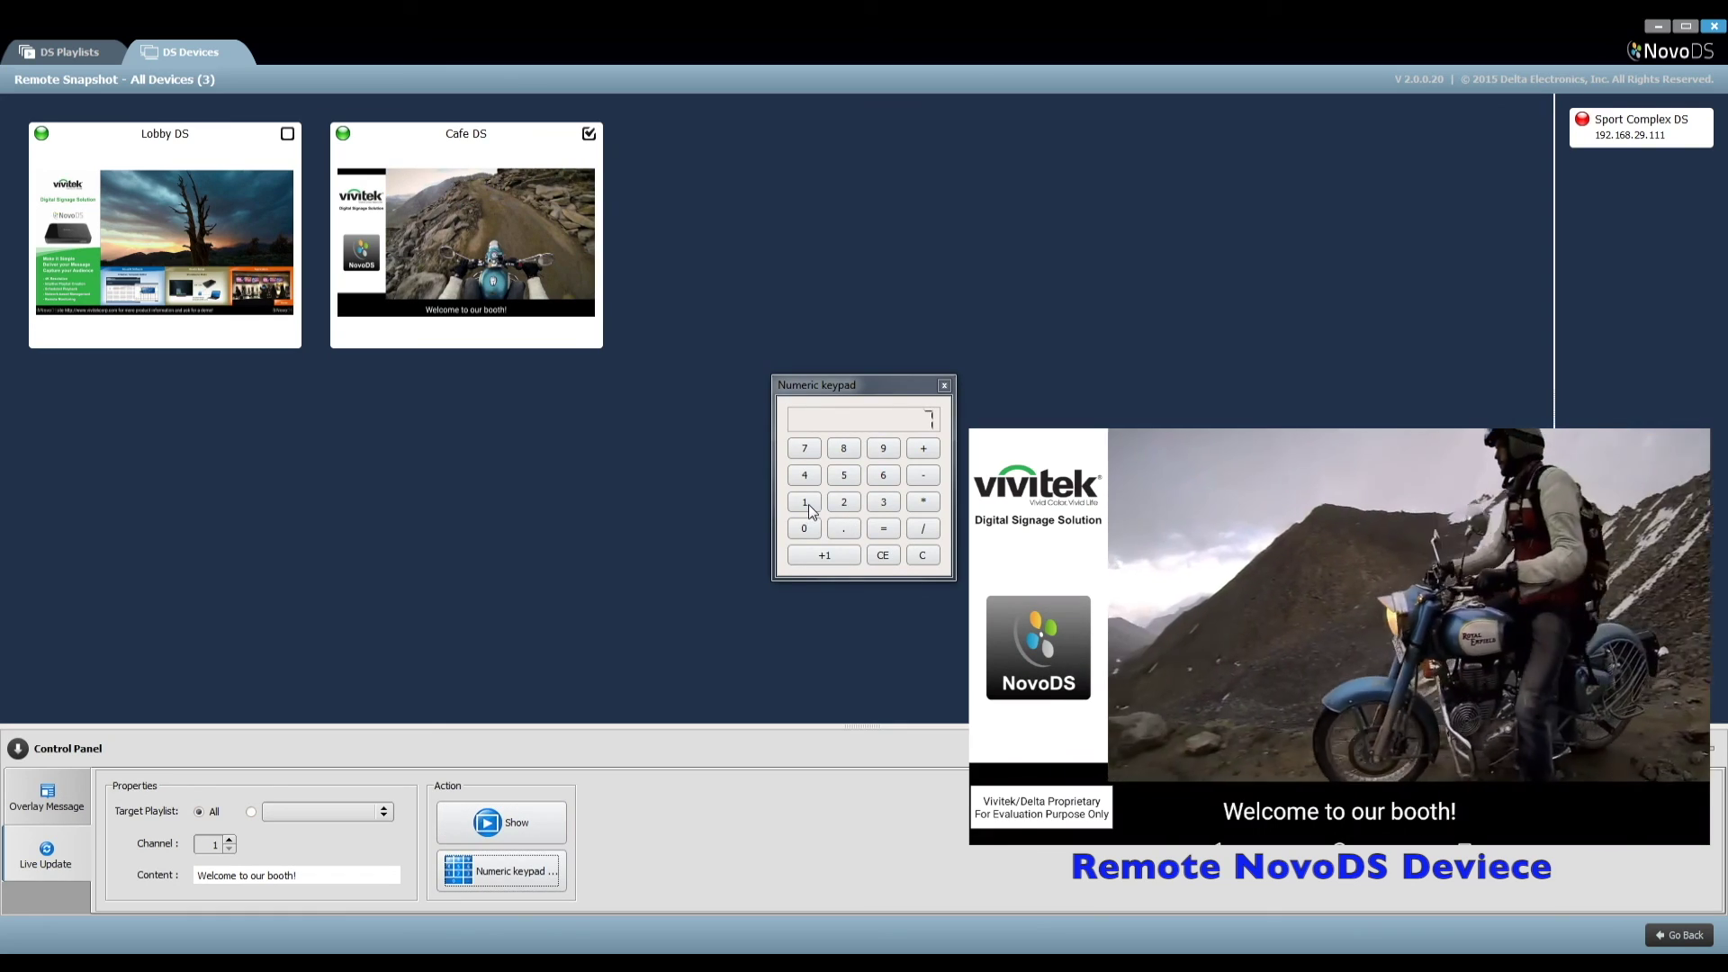
{"action": "left_click", "coordinate": [805, 530]}
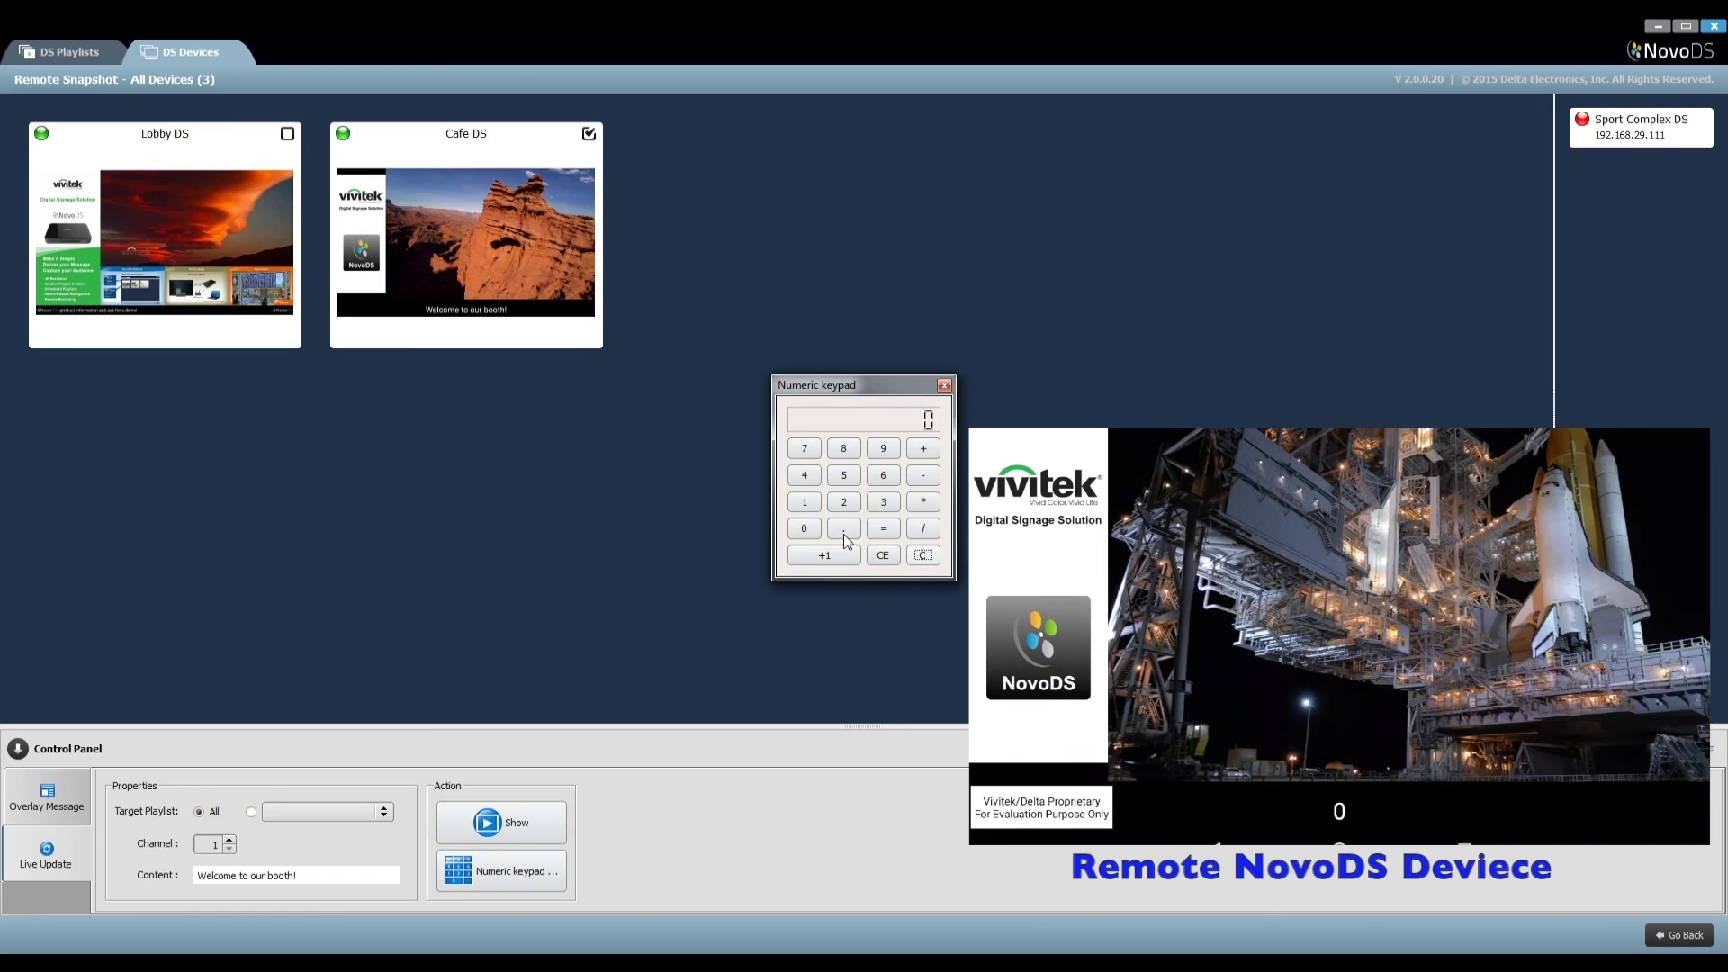
{"action": "left_click", "coordinate": [805, 502]}
{"action": "left_click", "coordinate": [805, 529]}
{"action": "triple_click", "coordinate": [805, 529]}
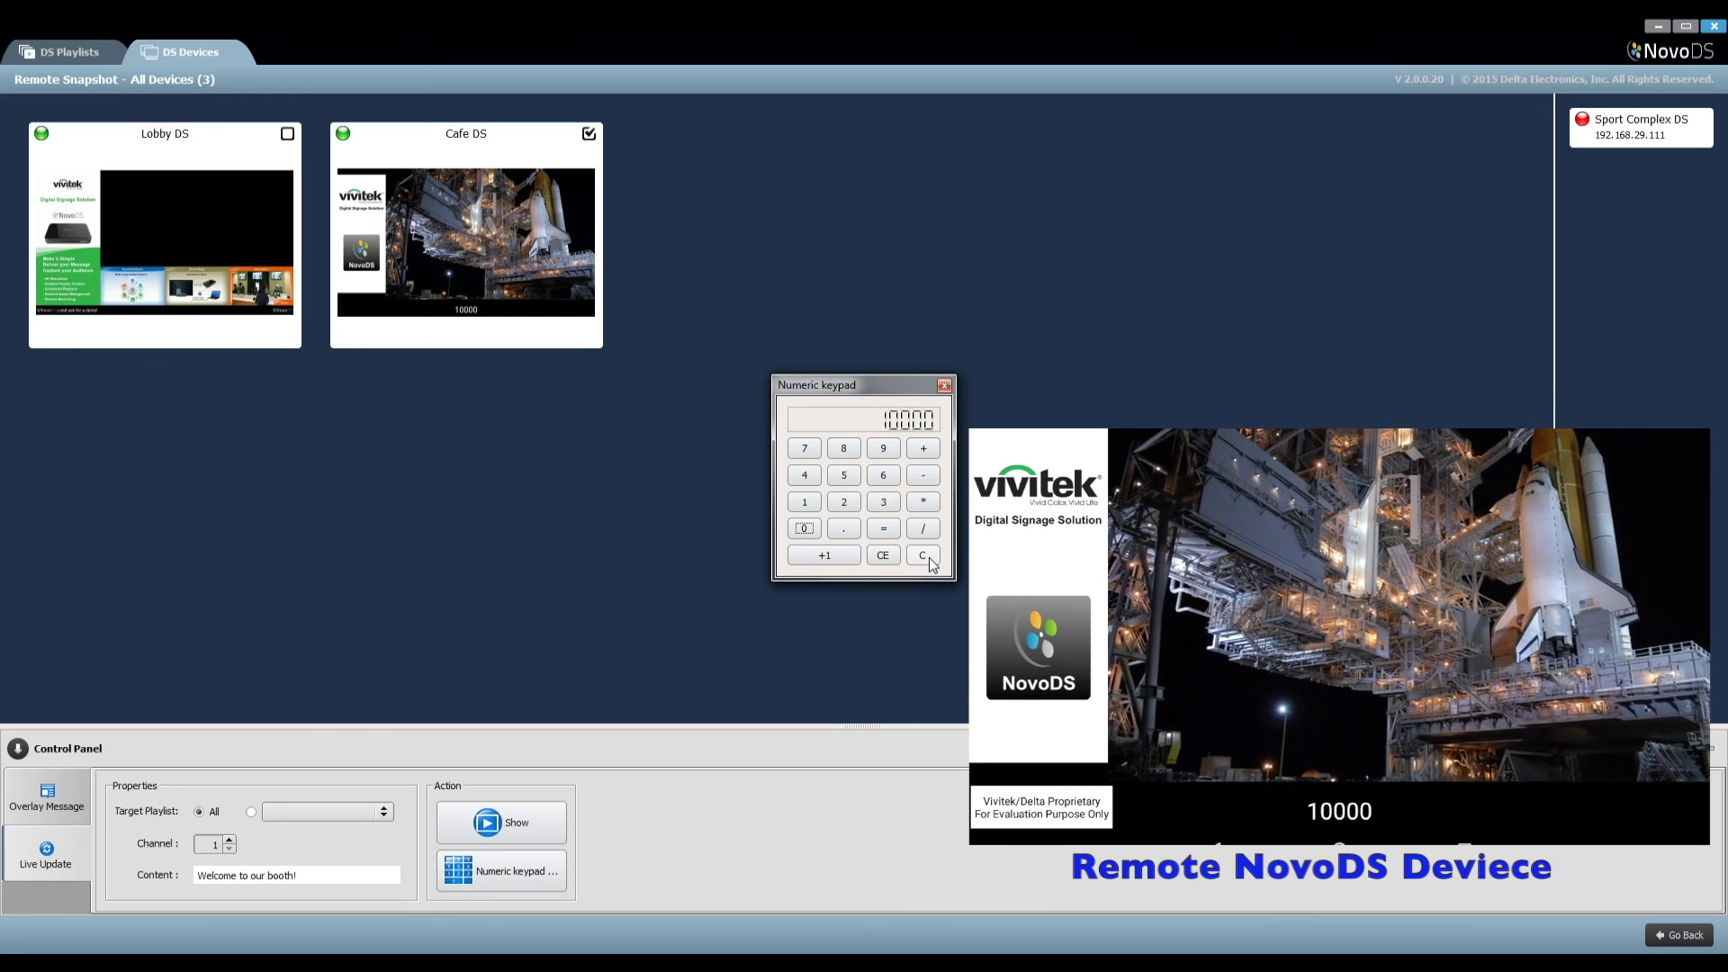
Clear the channel value, increment it with +1 up to 4, and return to the device list.
{"action": "left_click", "coordinate": [929, 560]}
{"action": "left_click", "coordinate": [821, 558]}
{"action": "left_click", "coordinate": [821, 558]}
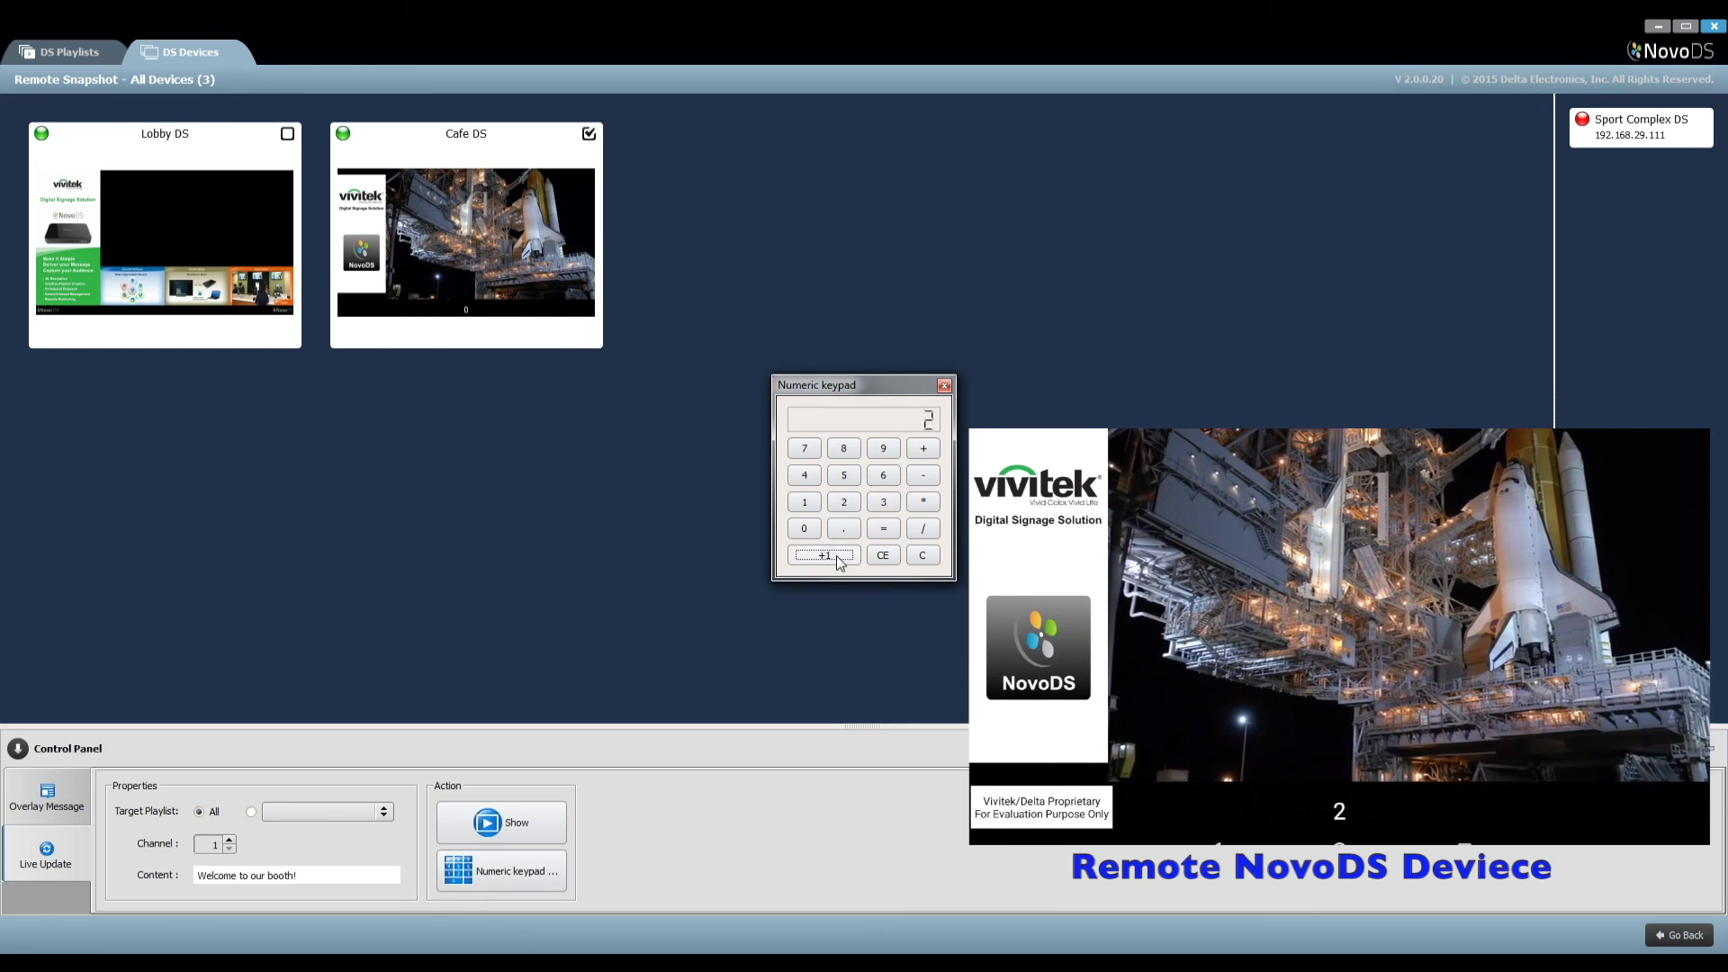
{"action": "left_click", "coordinate": [821, 558]}
{"action": "left_click", "coordinate": [821, 558]}
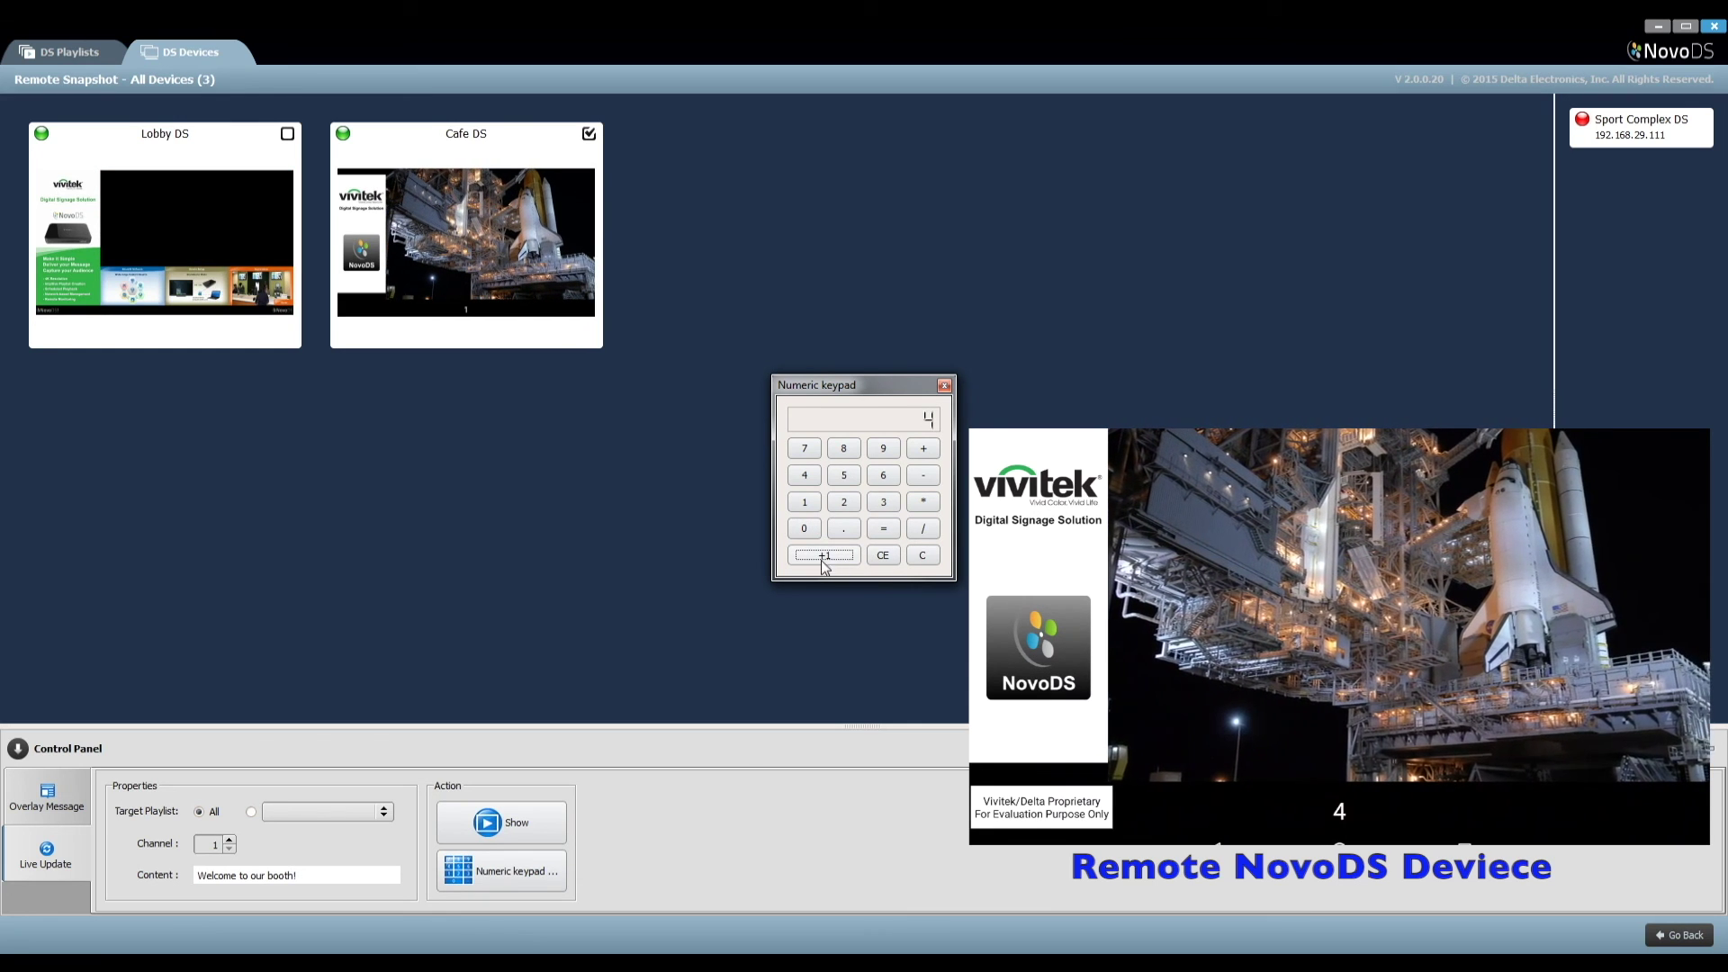
{"action": "left_click", "coordinate": [503, 832]}
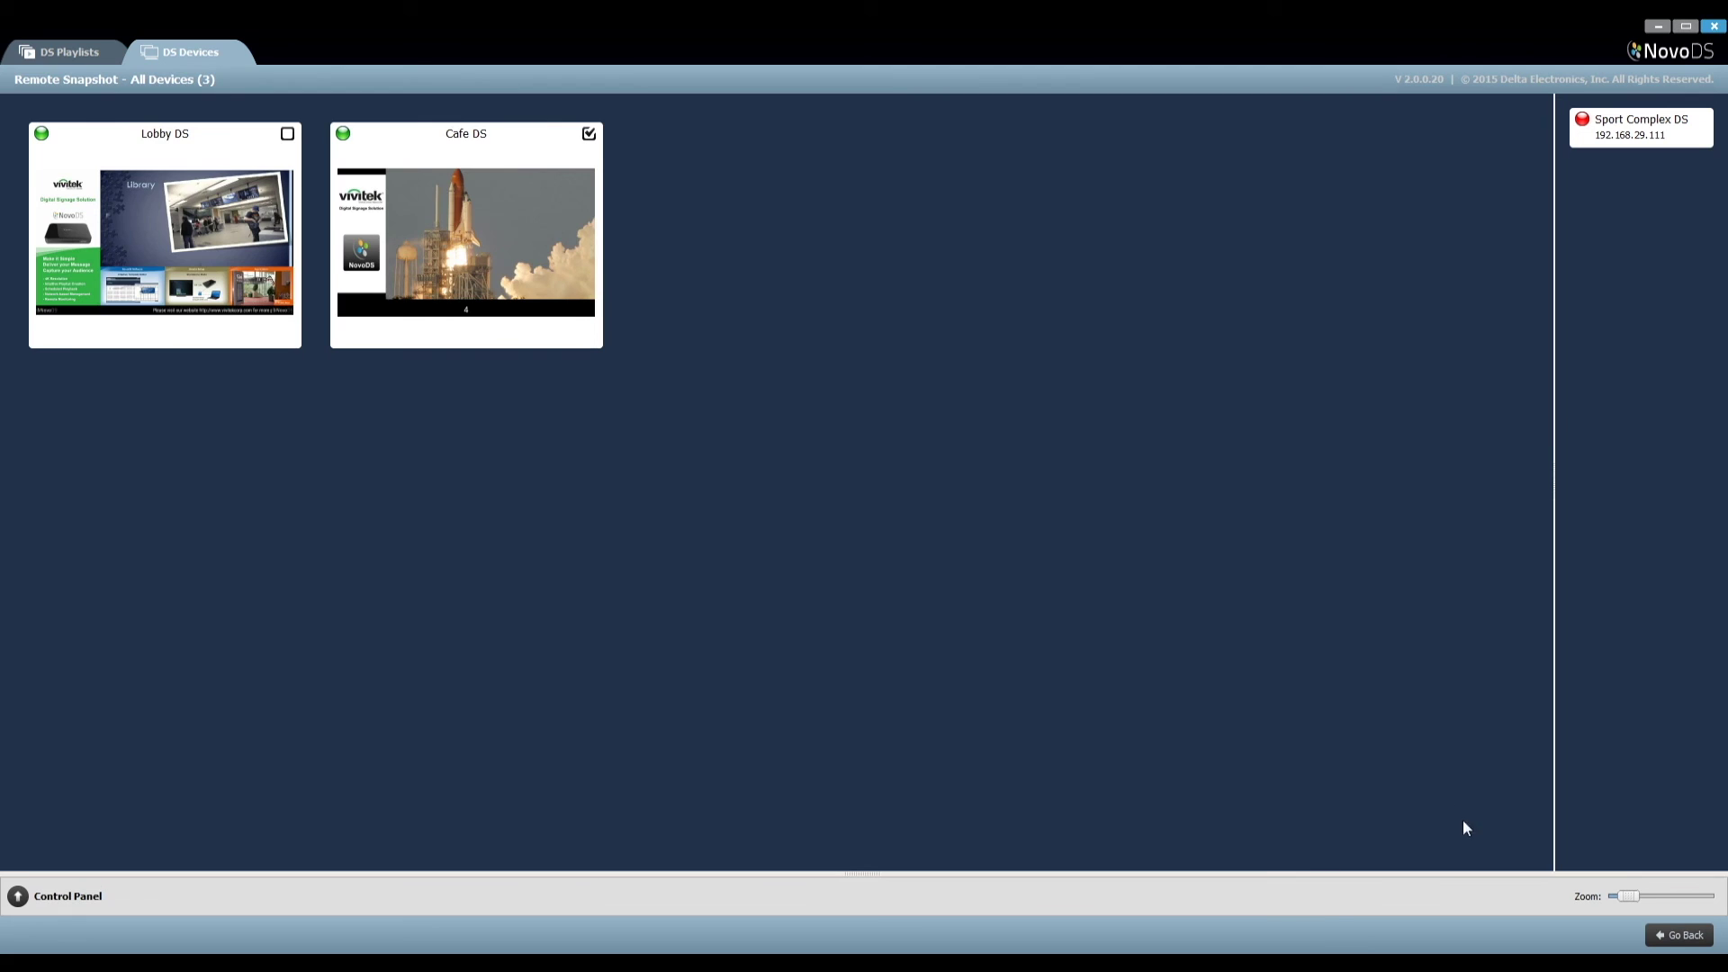
{"action": "left_click", "coordinate": [1685, 936]}
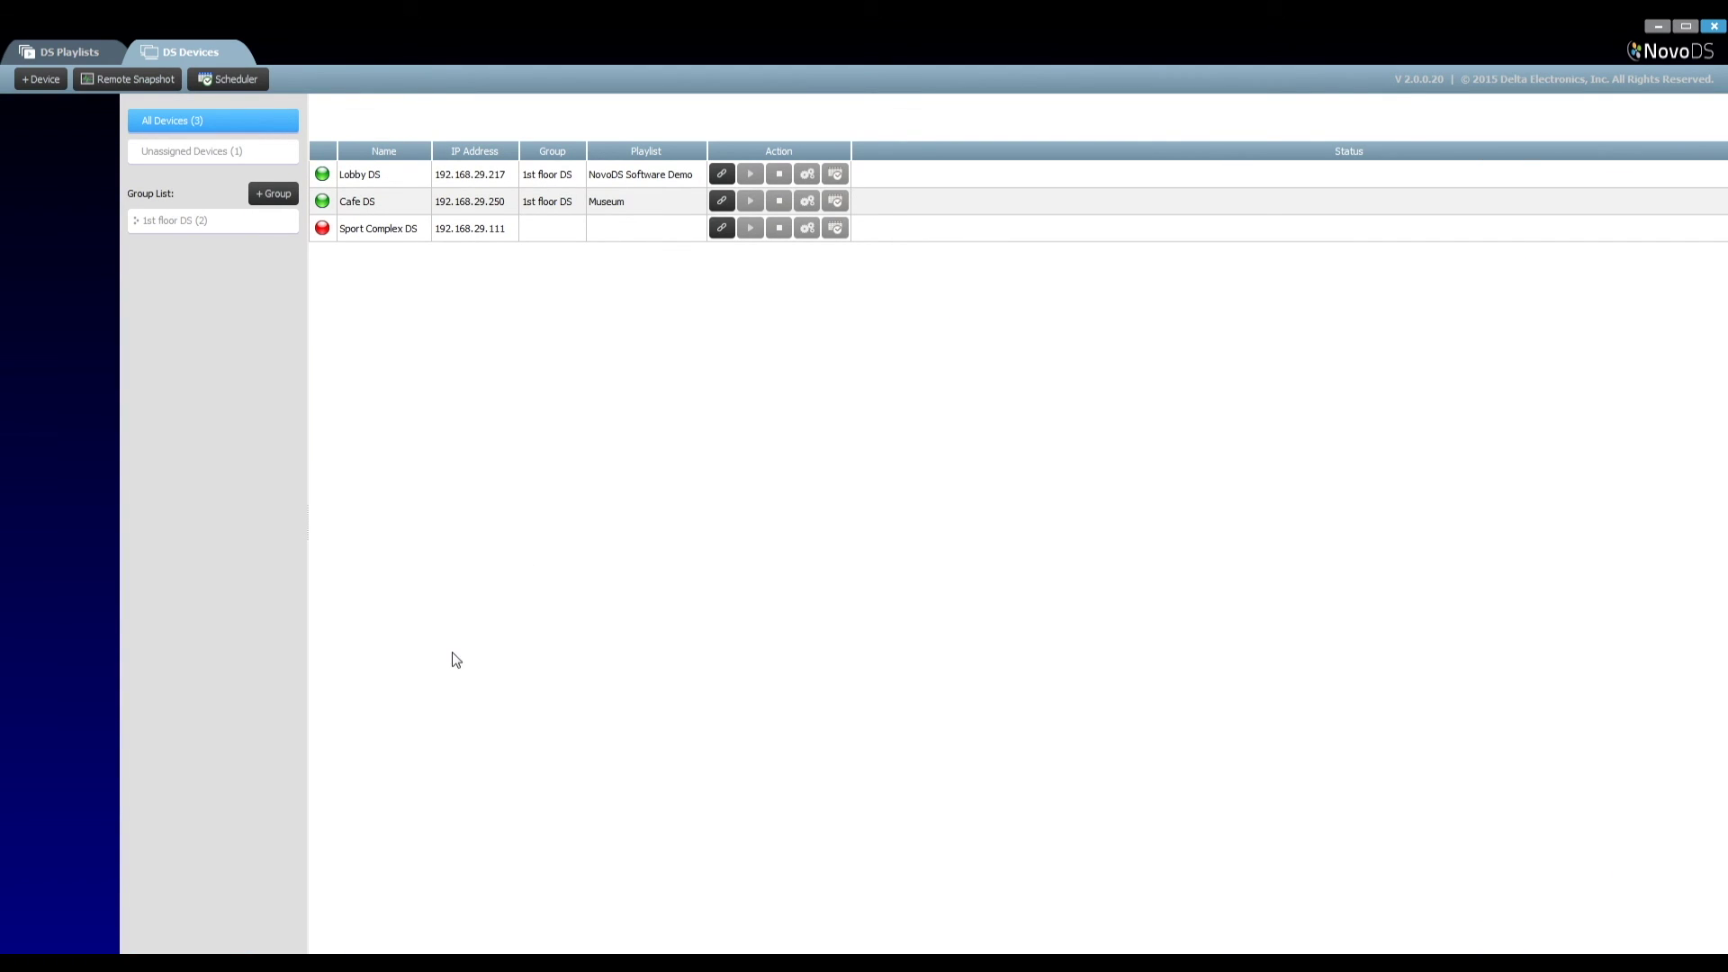